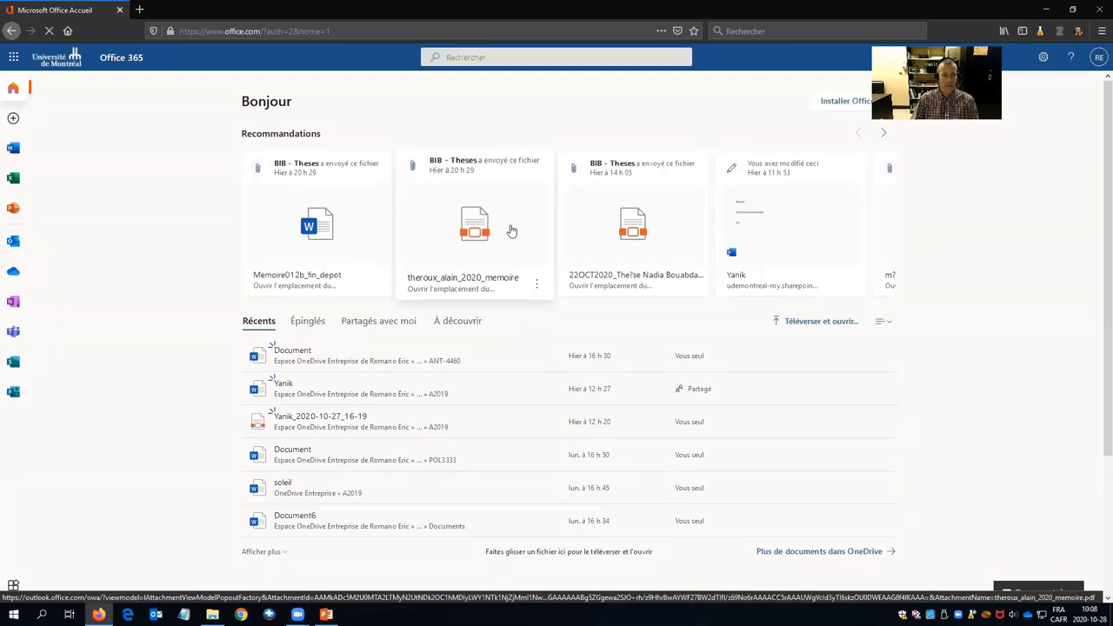
- Open OneDrive from the Office 365 home page and look over the folders in Mes fichiers
left_click(14, 273)
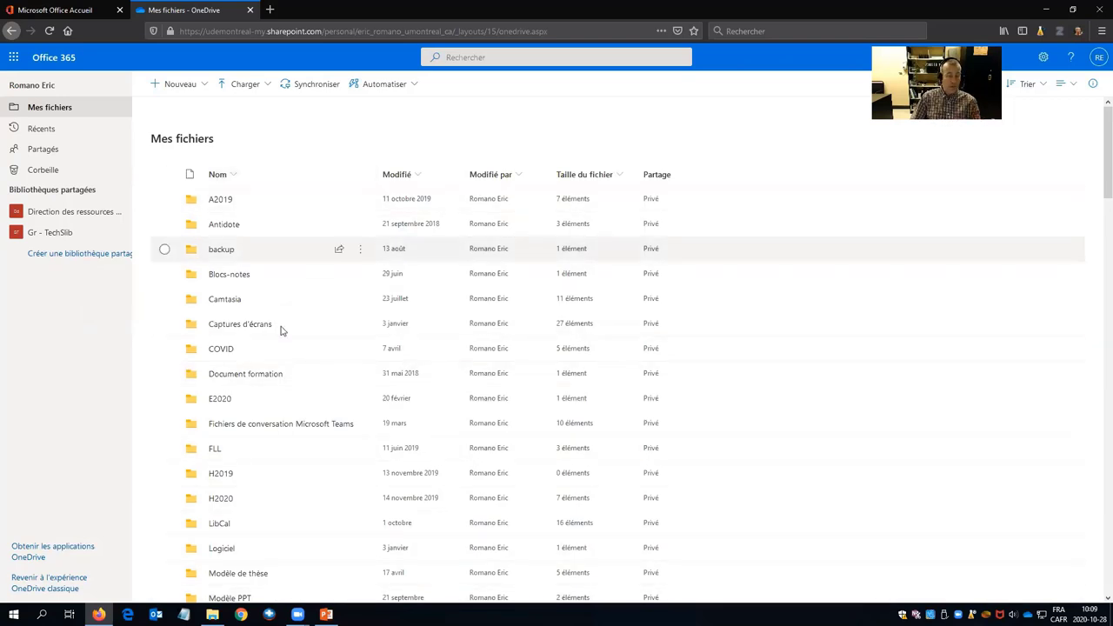
scroll(286, 368, "down", 3)
scroll(286, 368, "down", 3)
scroll(286, 368, "up", 8)
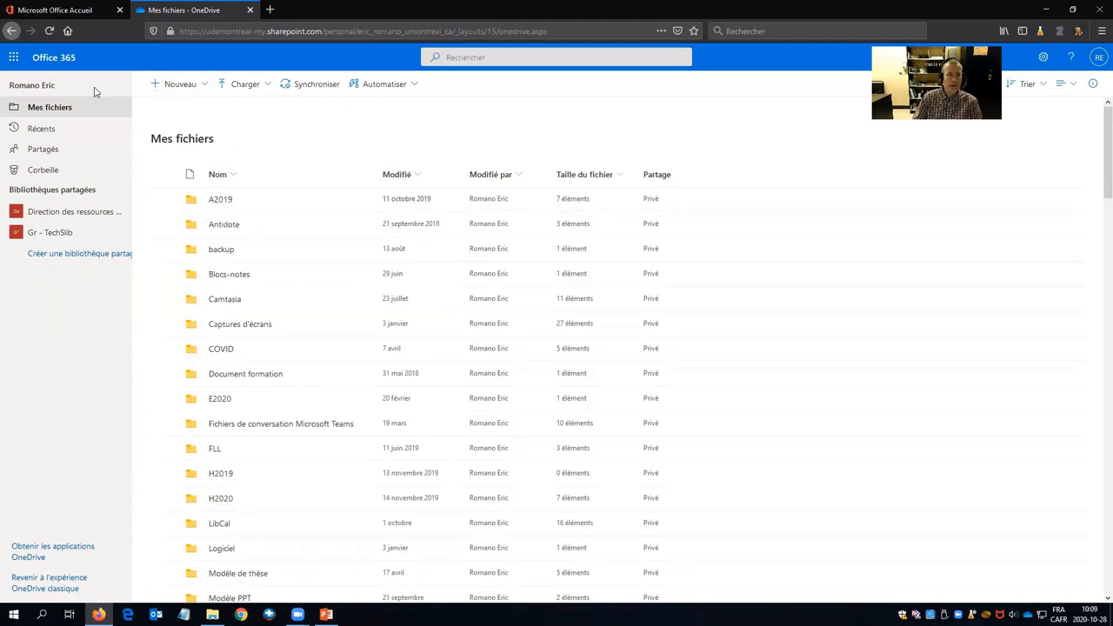
- Create a new folder named A2020 in Mes fichiers
left_click(205, 86)
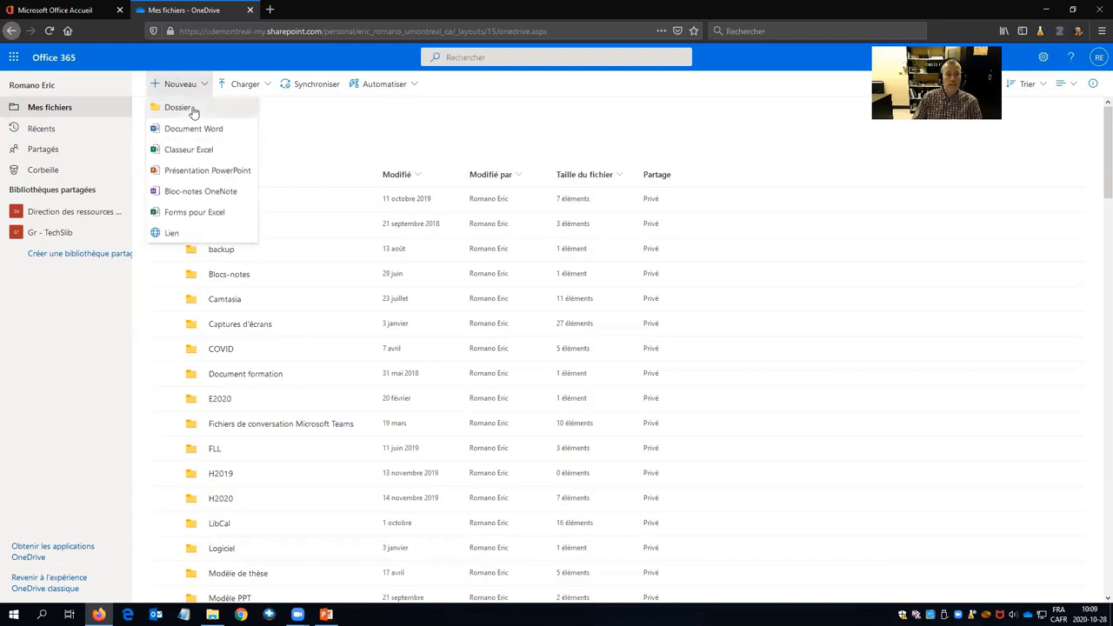
left_click(193, 112)
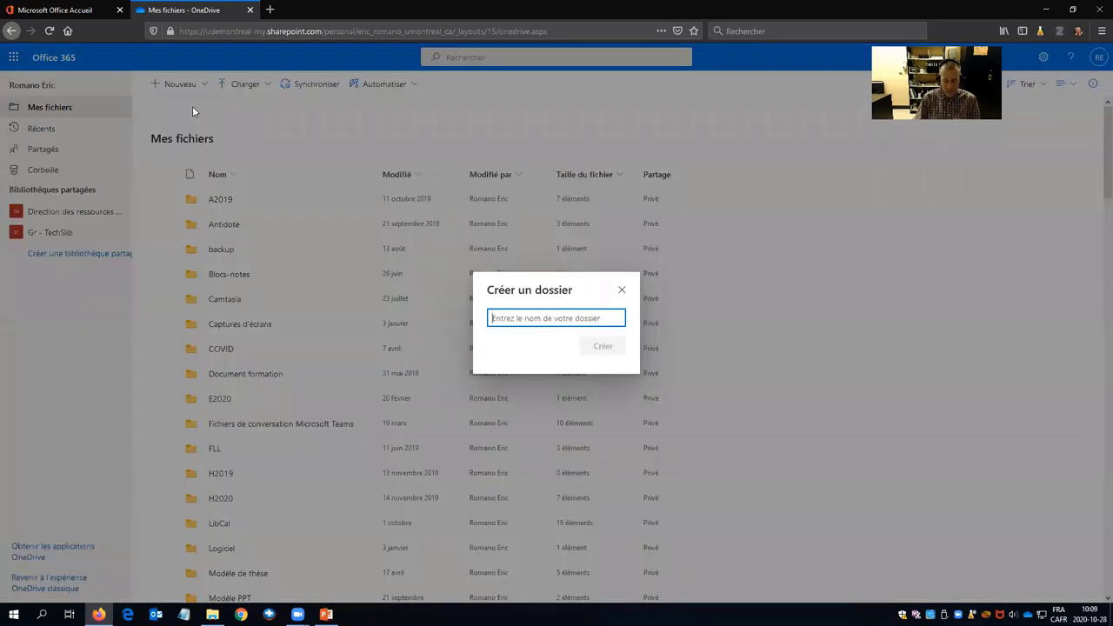
type("A2020")
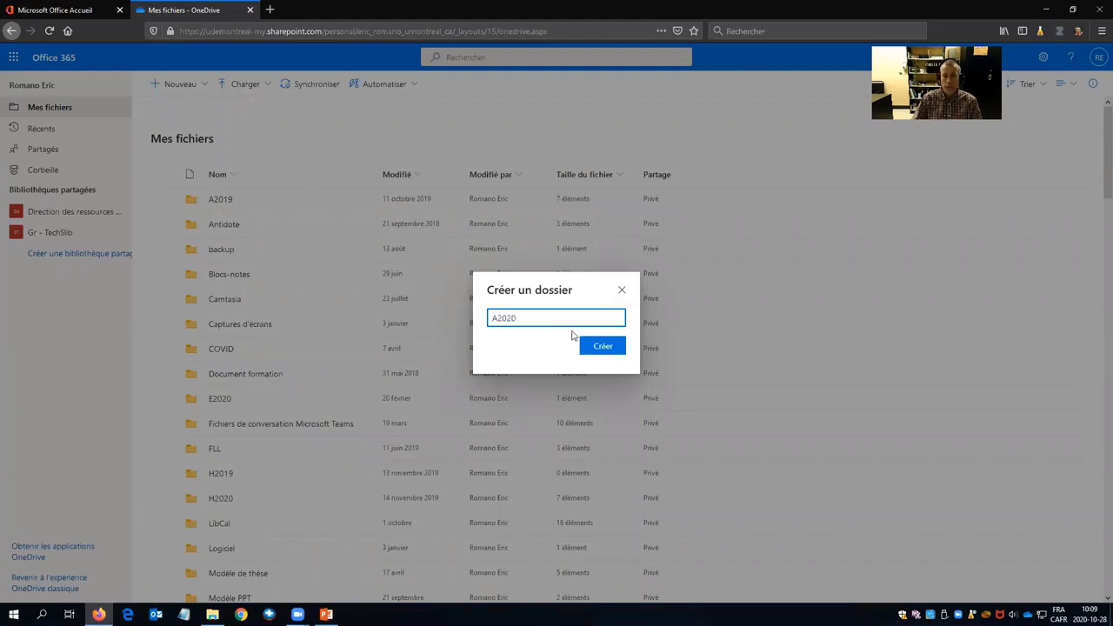
left_click(609, 348)
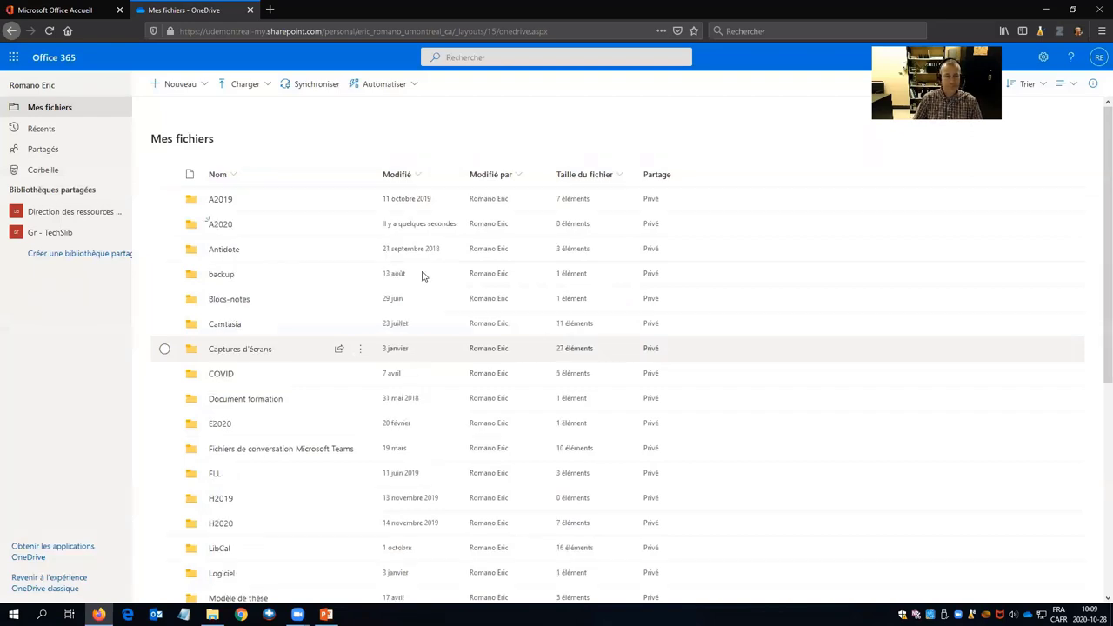
- Open the A2020 folder and create a subfolder named ANT-4455 in it
left_click(221, 228)
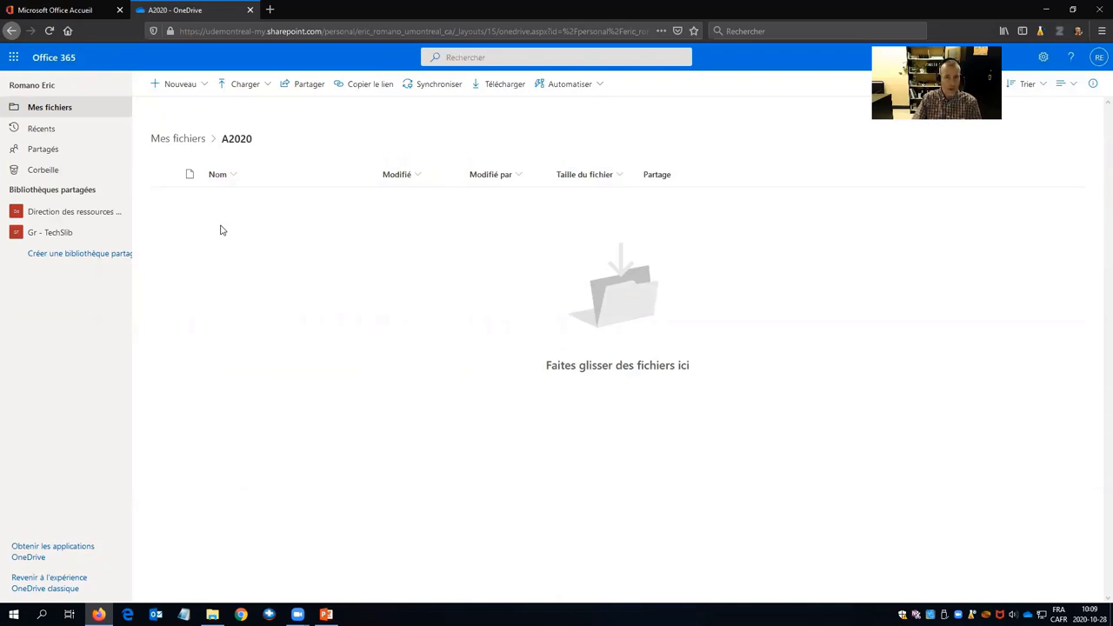
left_click(204, 86)
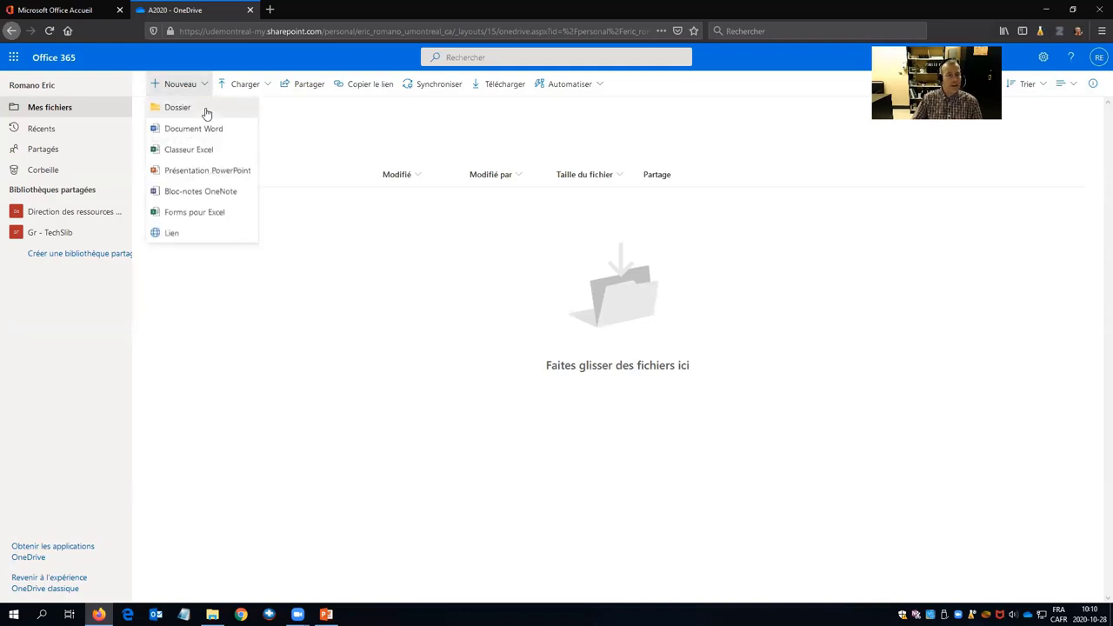
left_click(182, 108)
type("AN")
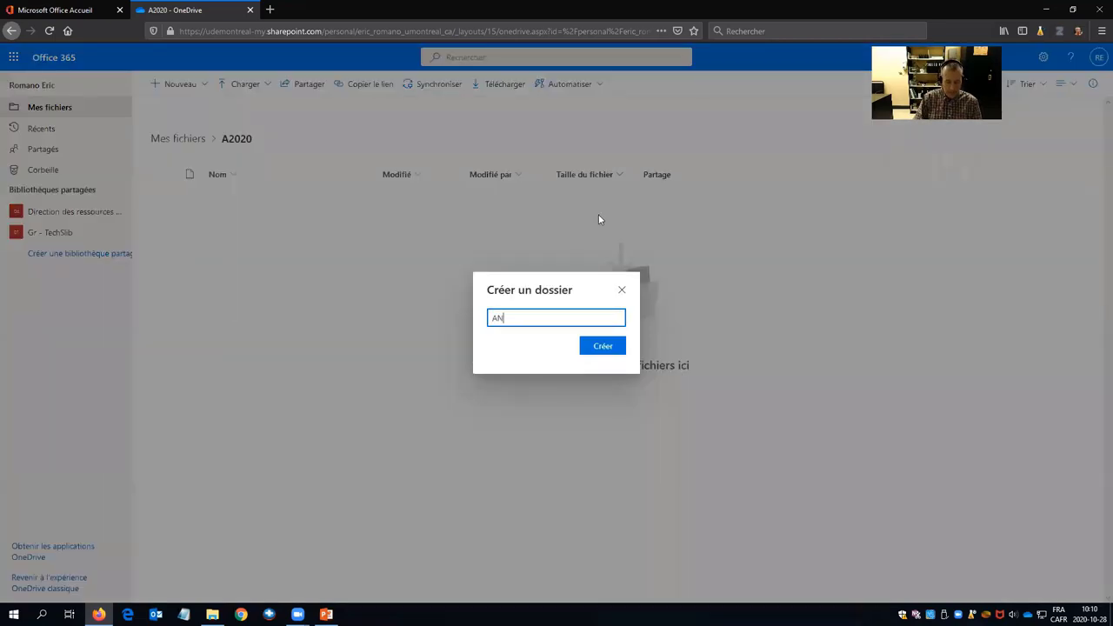
type("T4455")
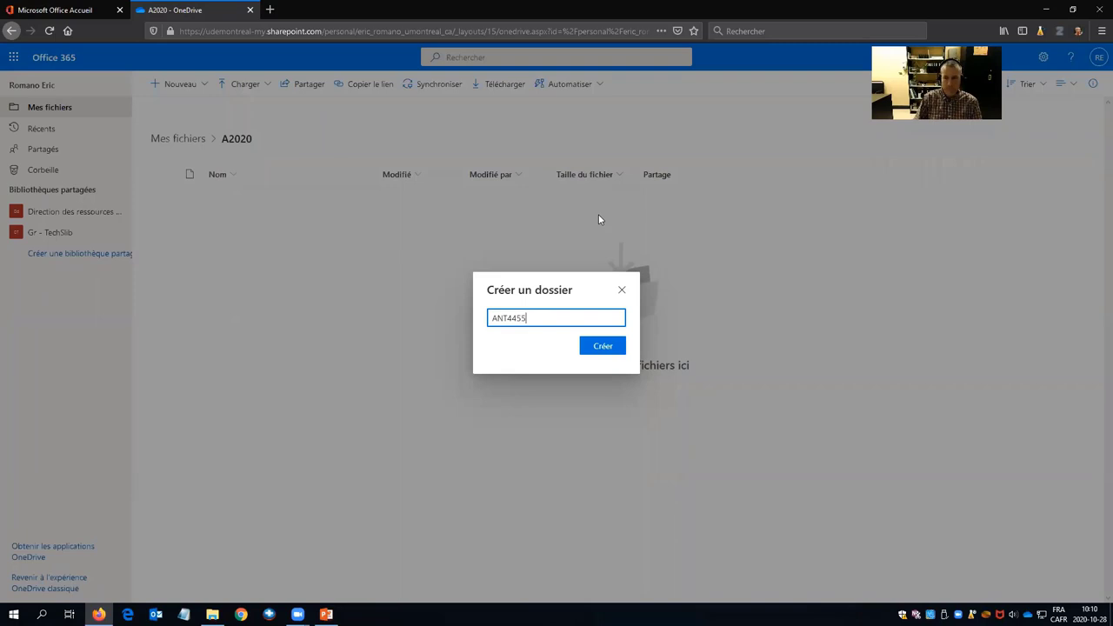
left_click(508, 317)
type("-")
left_click(613, 350)
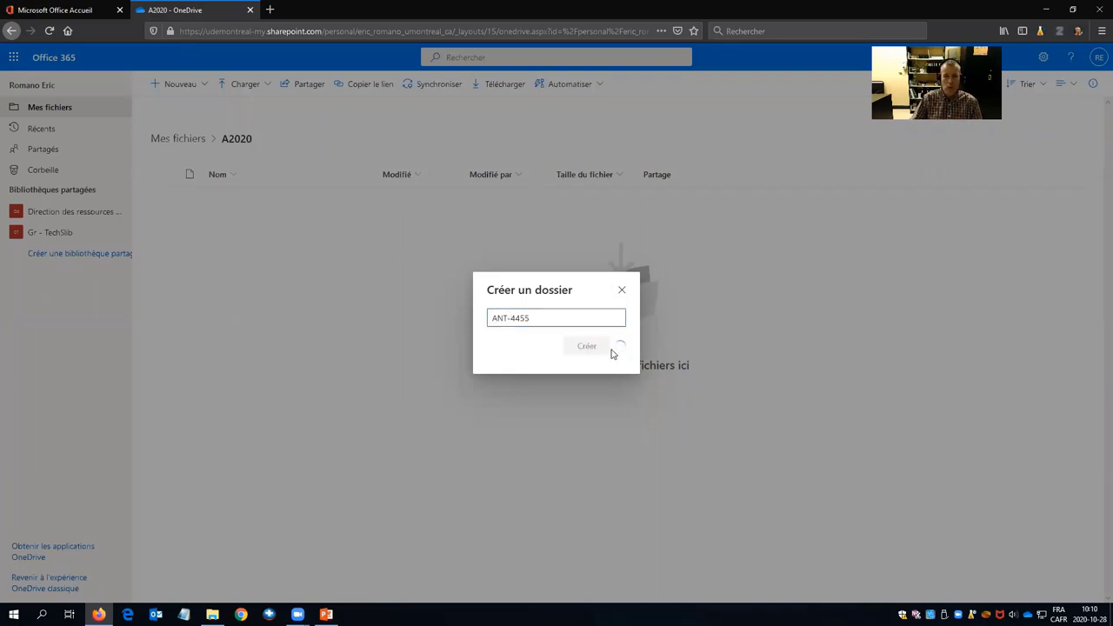
- Create a second subfolder named ESP-2021 in the A2020 folder
left_click(200, 87)
left_click(202, 111)
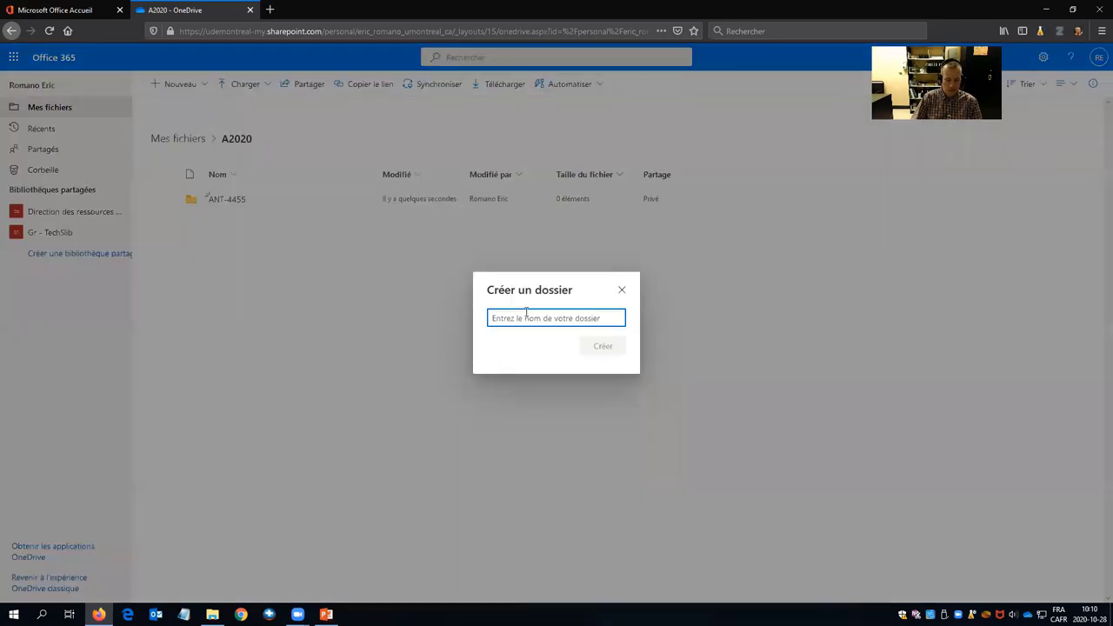
type("ESP-2020")
key("BackSpace")
type("1")
left_click(600, 347)
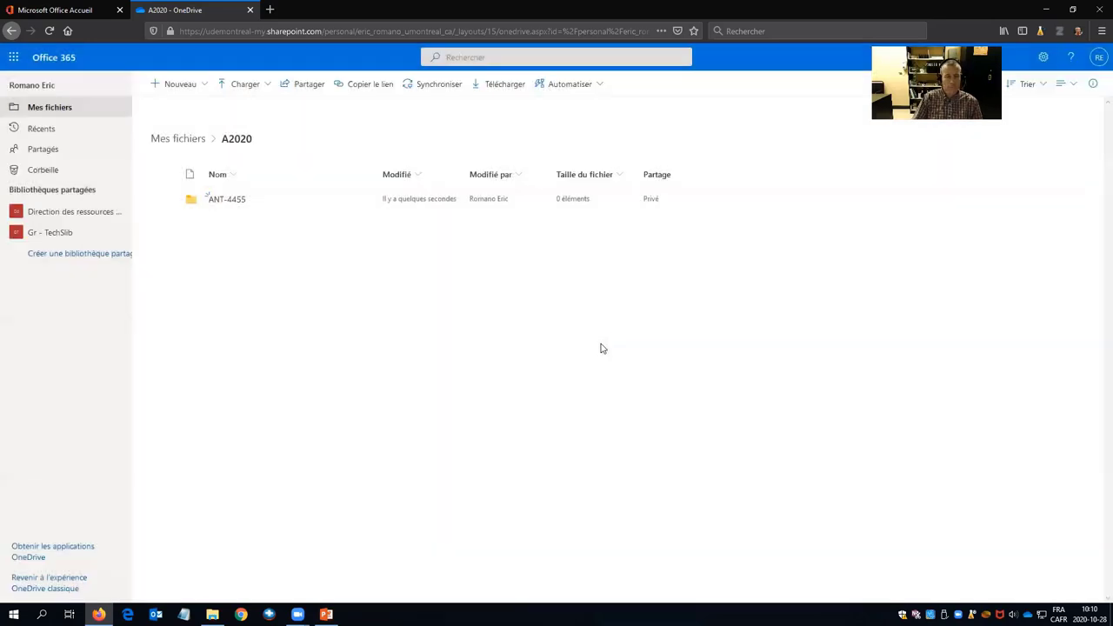
- Create a third subfolder named ANG-4667 in the A2020 folder
left_click(202, 87)
left_click(178, 108)
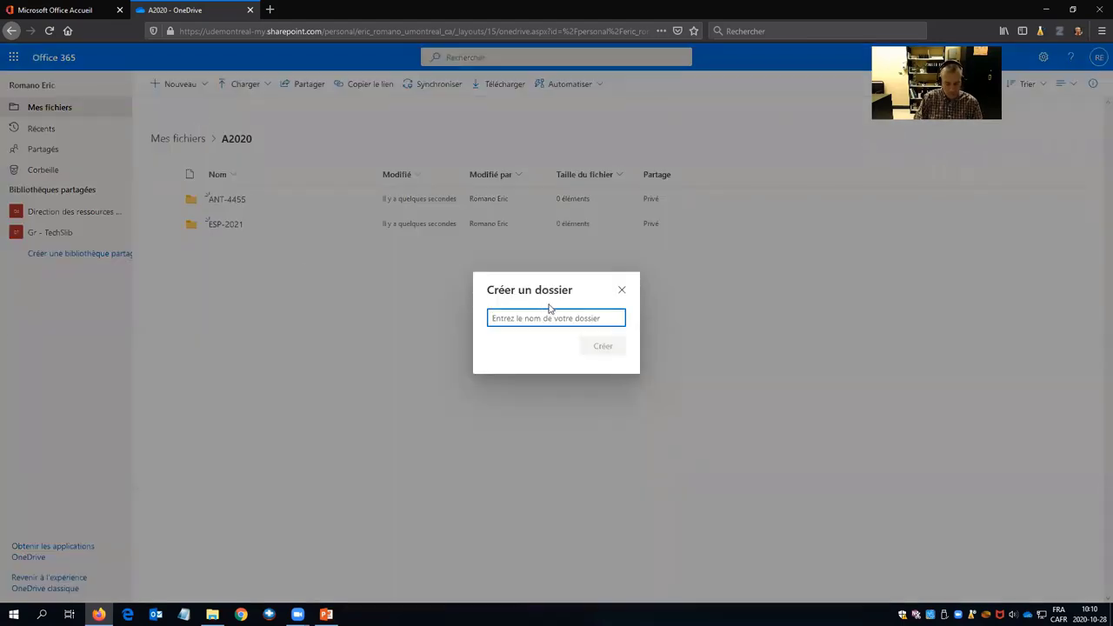
type("ANG-4455")
key("BackSpace")
key("BackSpace")
key("BackSpace")
type("667")
left_click(597, 348)
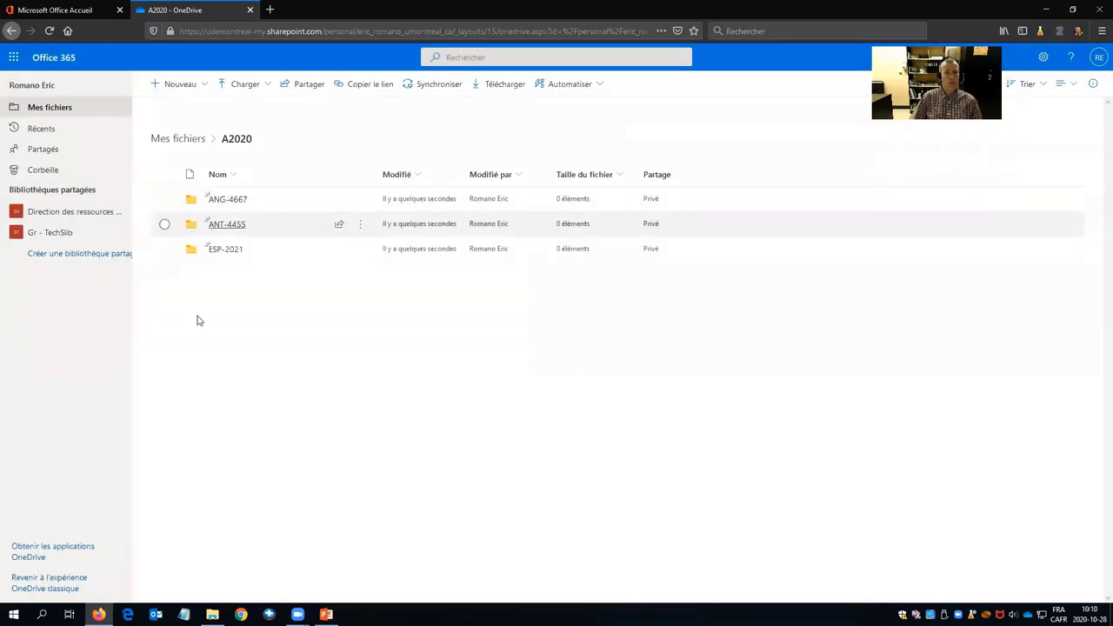
- Try to create a Word document in the ESP-2021 folder and allow pop-ups from the OneDrive SharePoint site
left_click(228, 250)
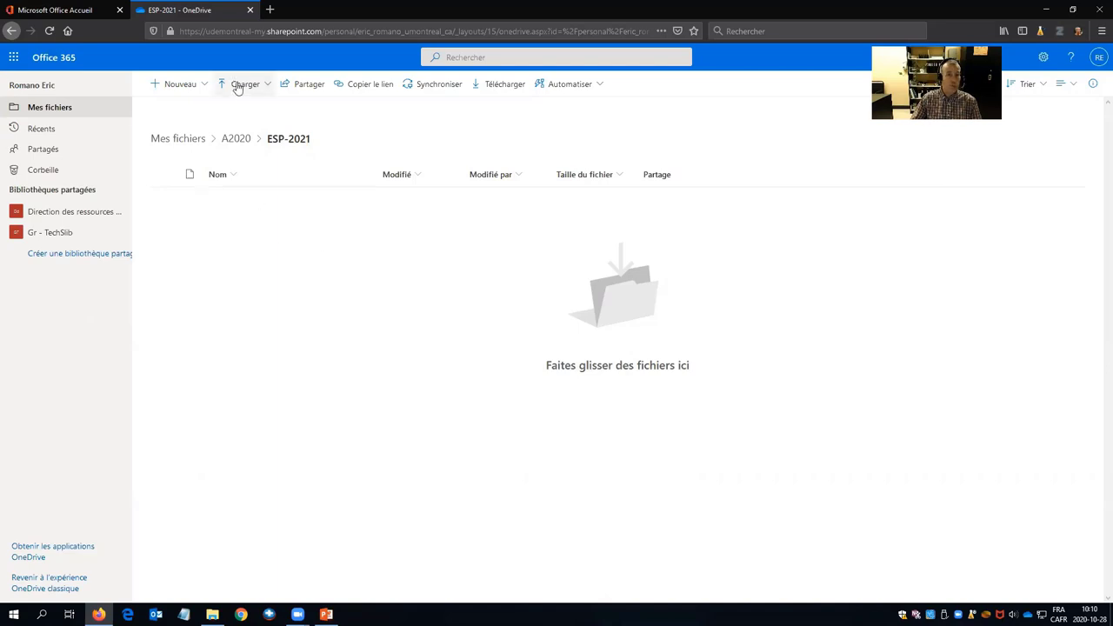
left_click(206, 88)
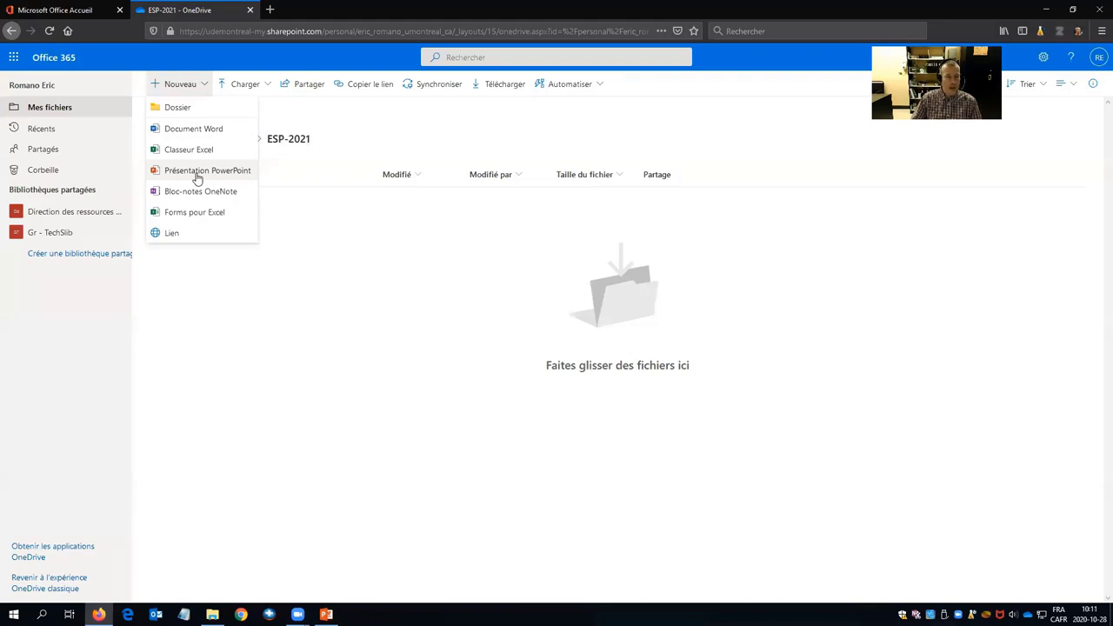
left_click(214, 131)
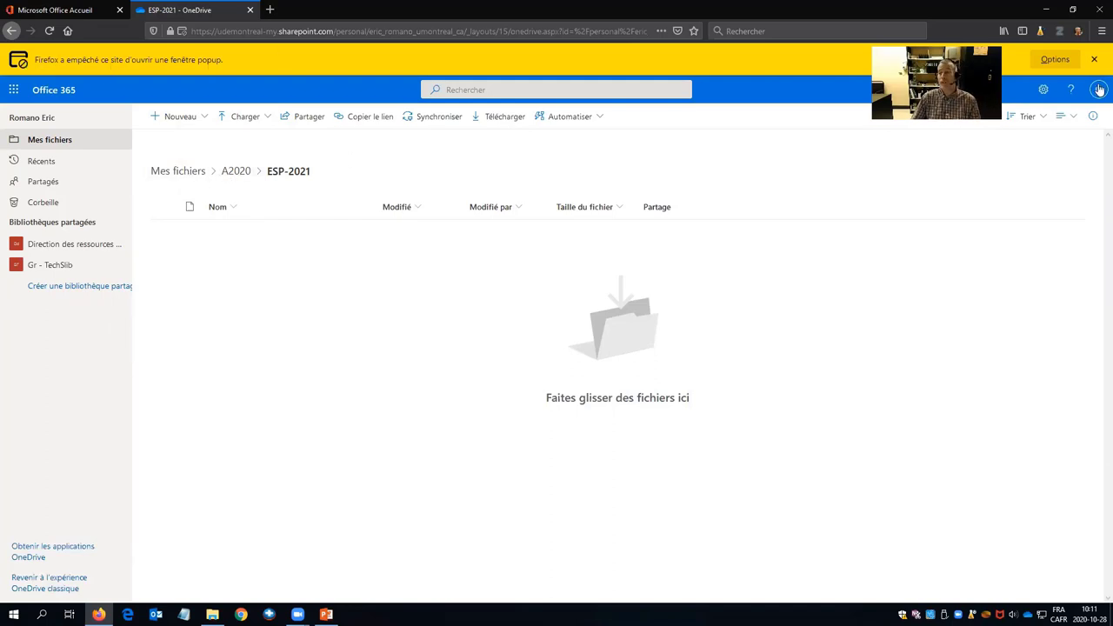
left_click(1055, 61)
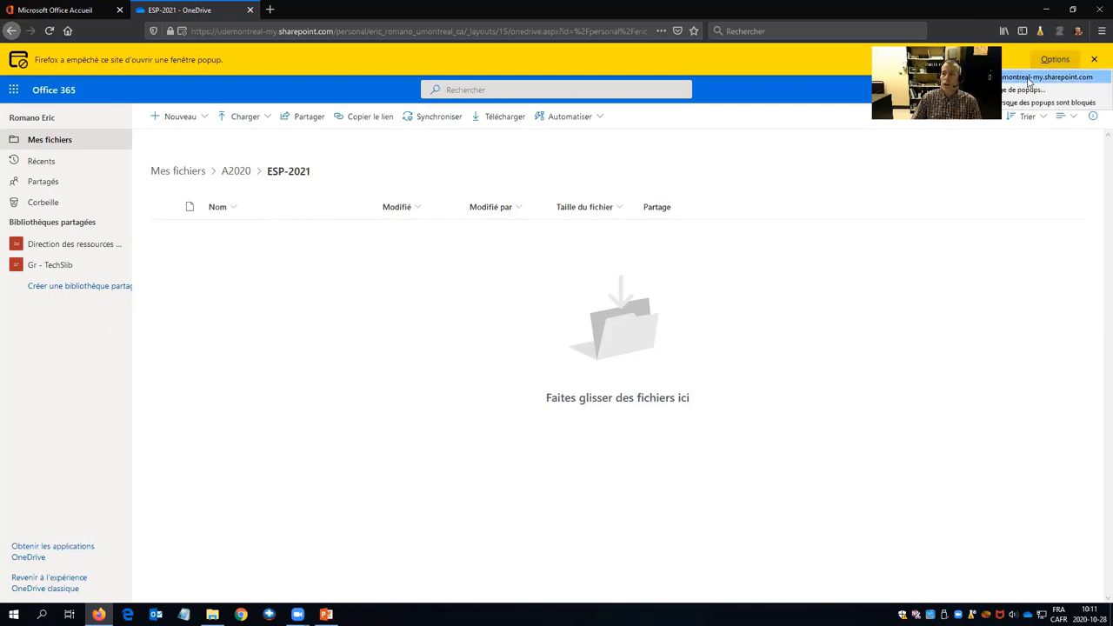
left_click(1031, 80)
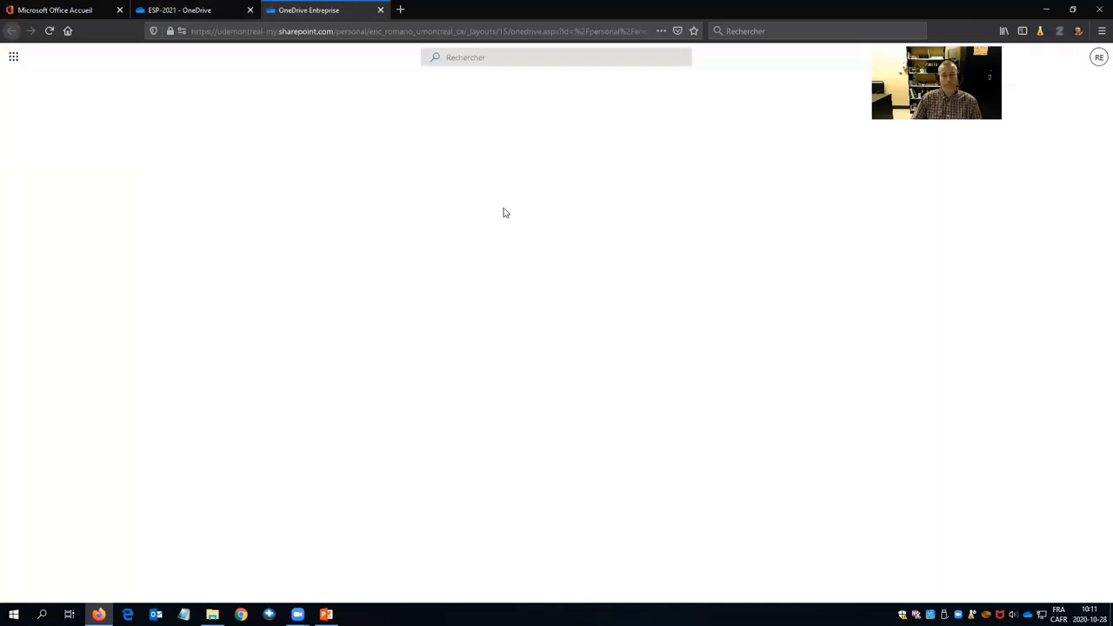
- Create a Word document in the ESP-2021 folder and write "Bonjour," followed by two spaced paragraphs of placeholder text
left_click(204, 84)
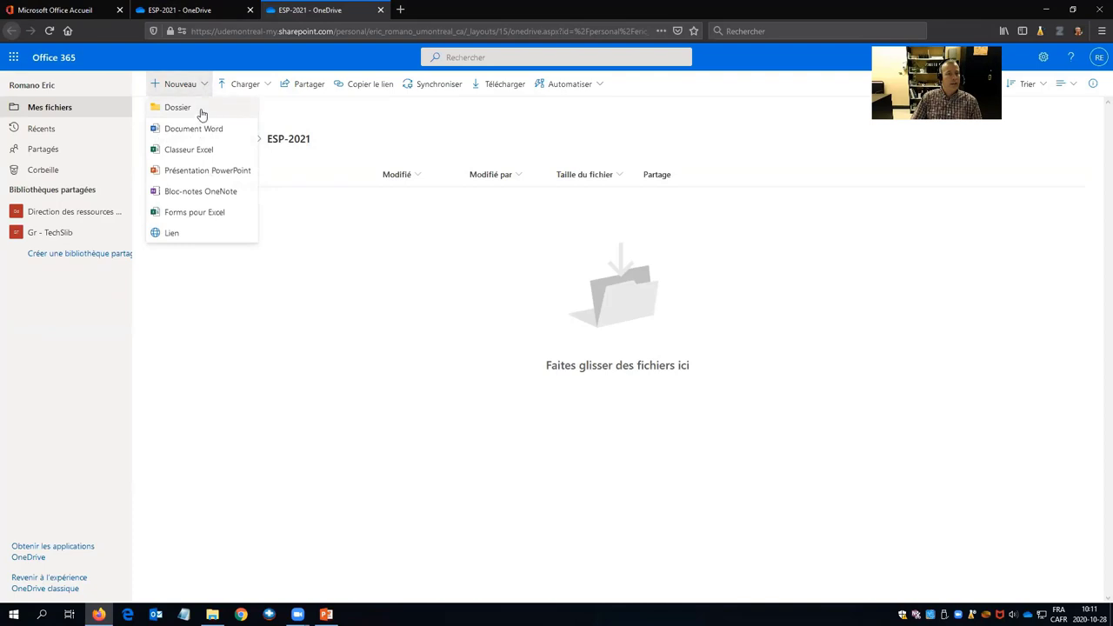
left_click(200, 130)
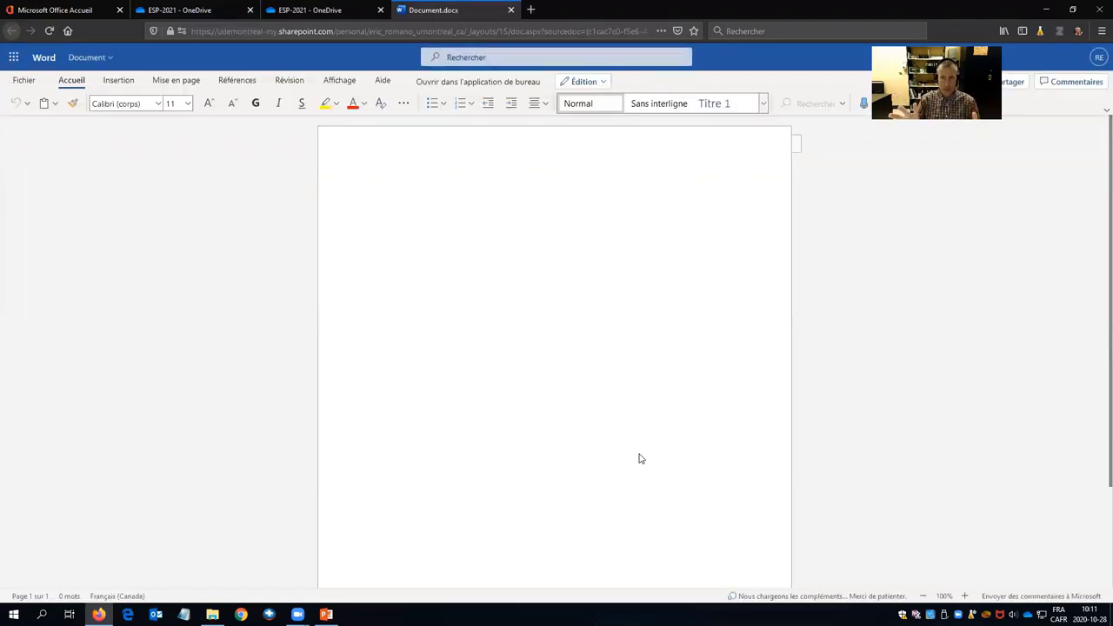
type("Bonjour")
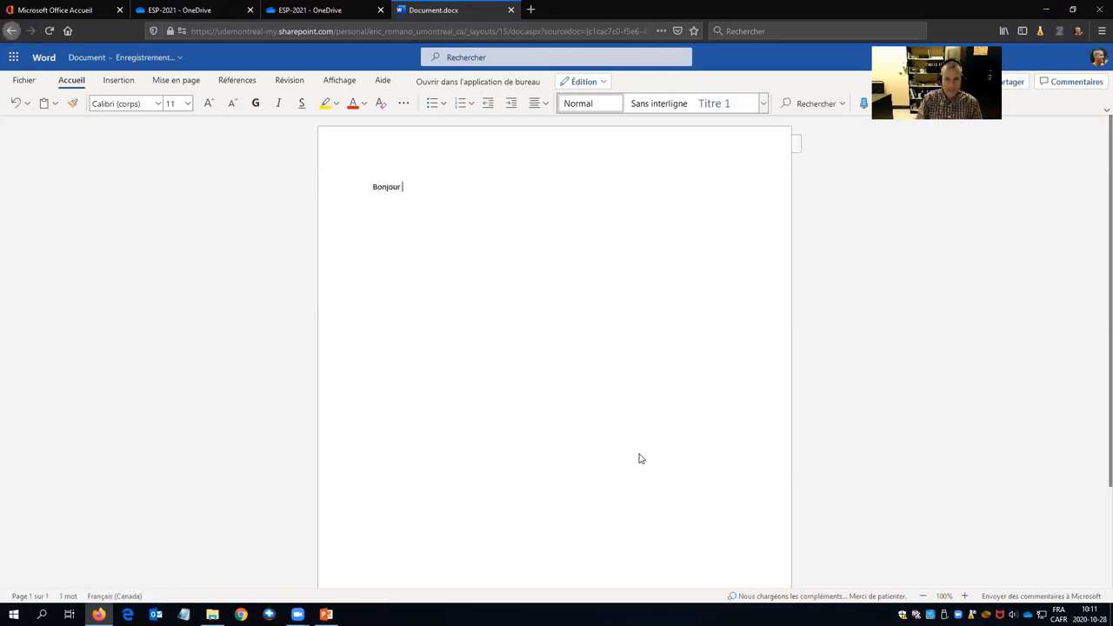
type(",  Fdsf sfs")
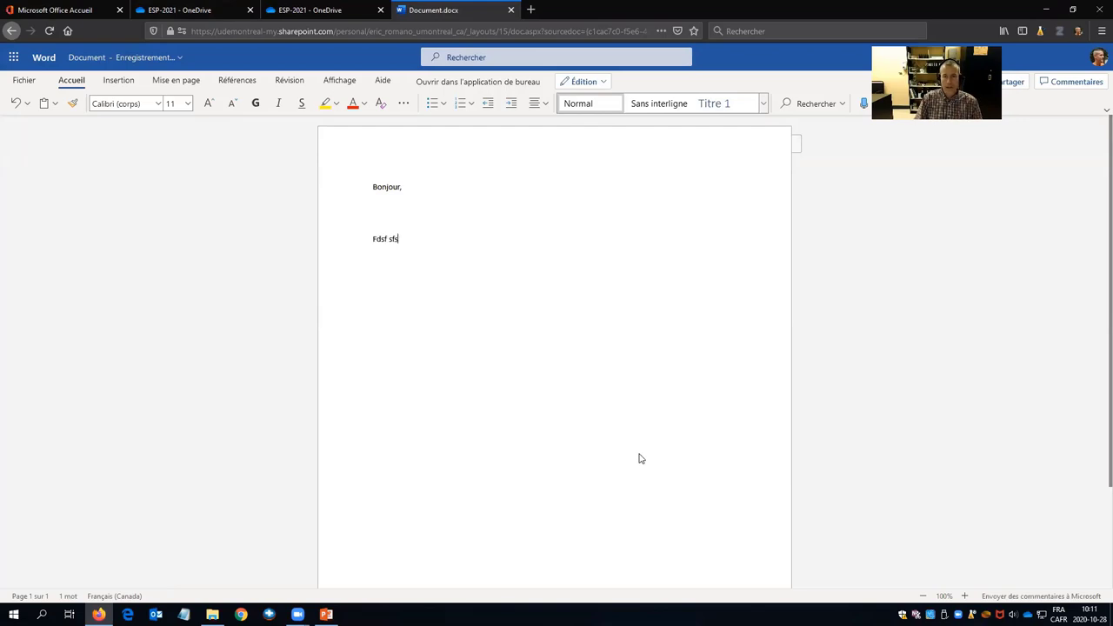
type("dfsadfasfasfsa dfdsa fsadfadsf asfd asdfdsafs")
key("Return")
key("Return")
type("fasdfdsafdsafdsafdsasdfsadfdsffdsa")
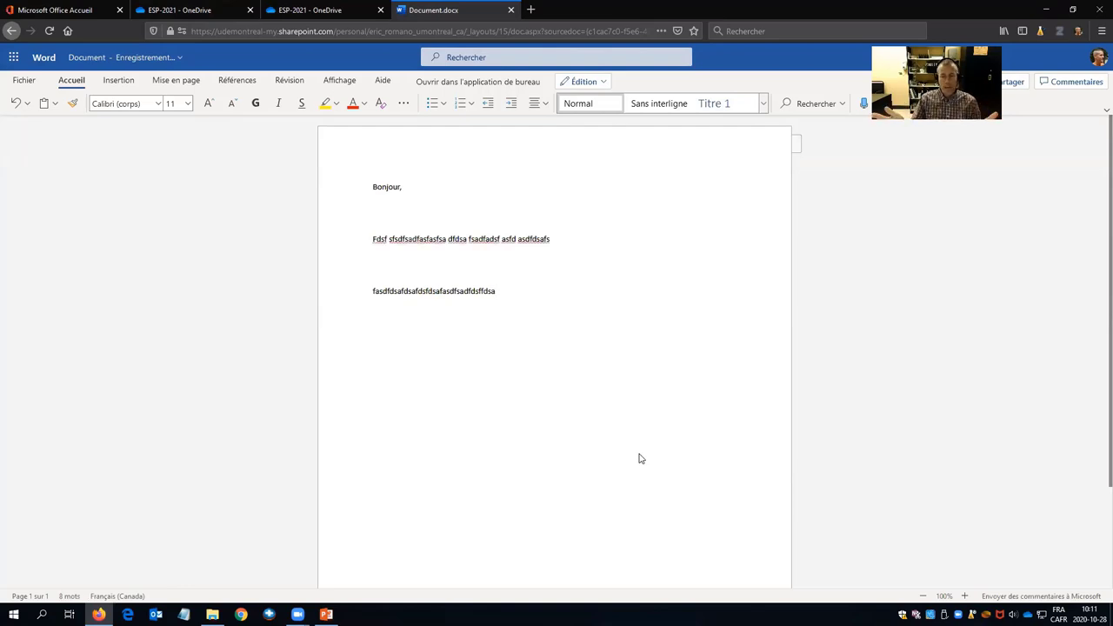
type("klklklklk")
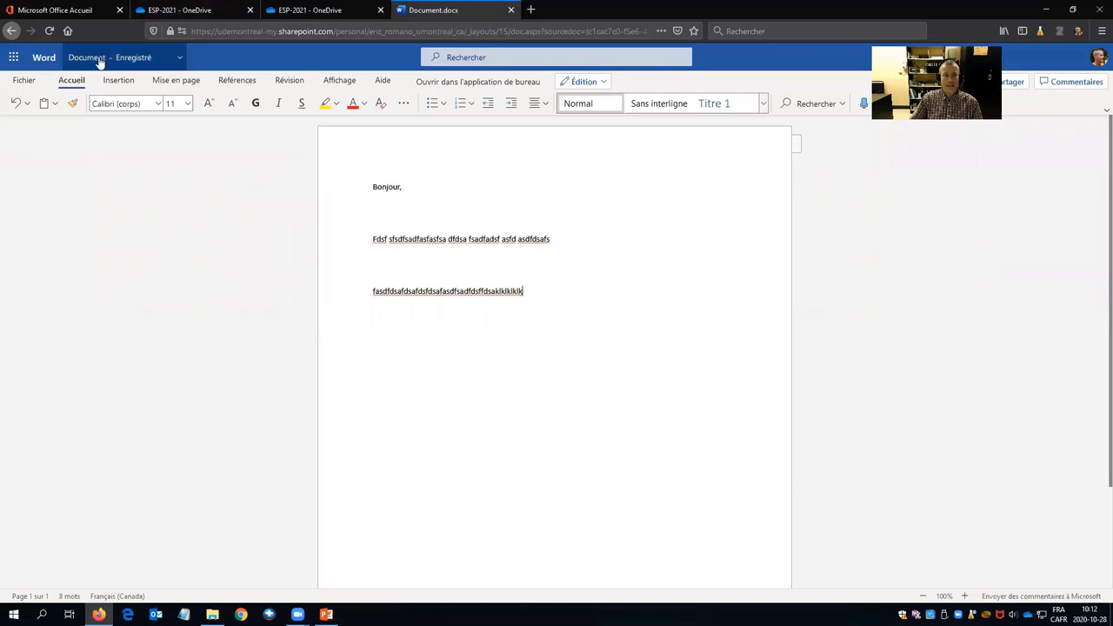
- Rename the Word document as "Lettre de présentation"
left_click(177, 61)
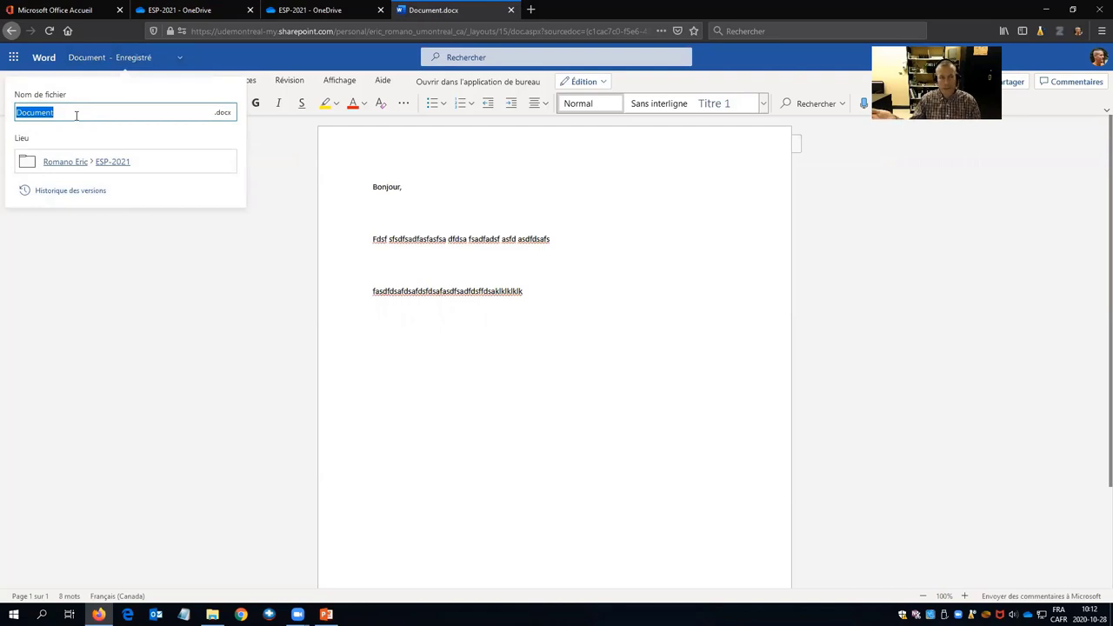
type("Lettre de présentation")
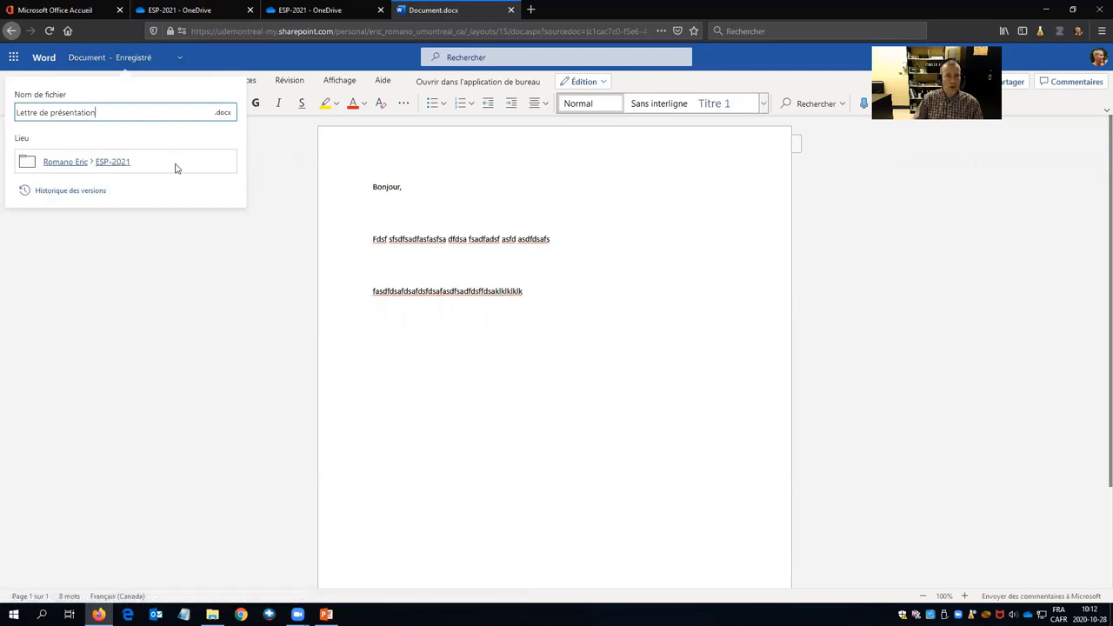
key("Return")
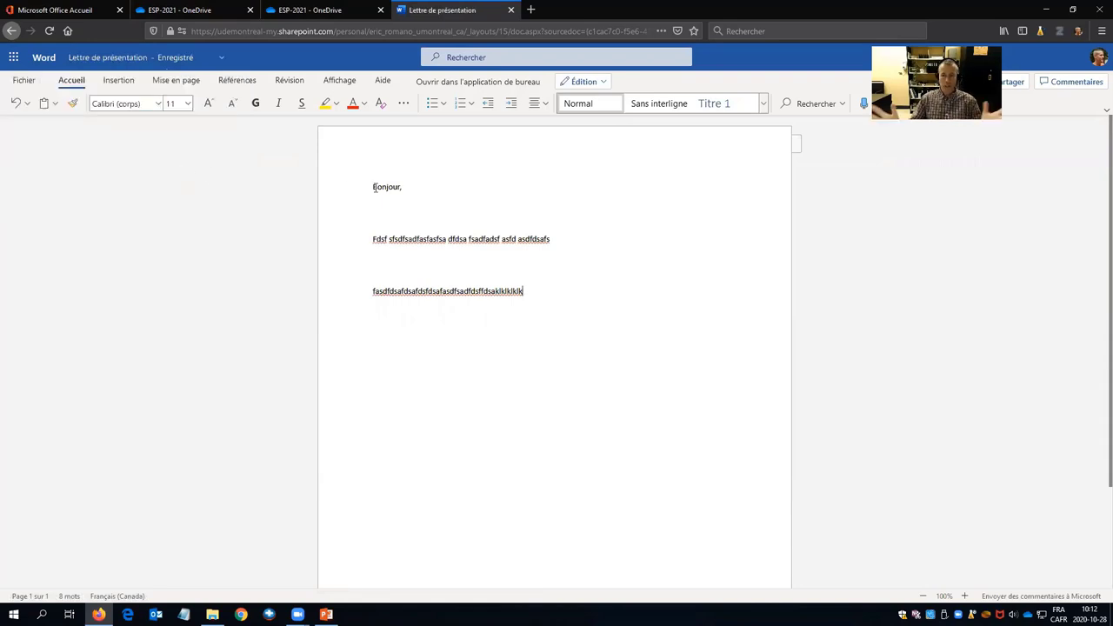
- Sign the letter with the author's first name in a new paragraph below the last line of text
key("Return")
key("Return")
type("Eric")
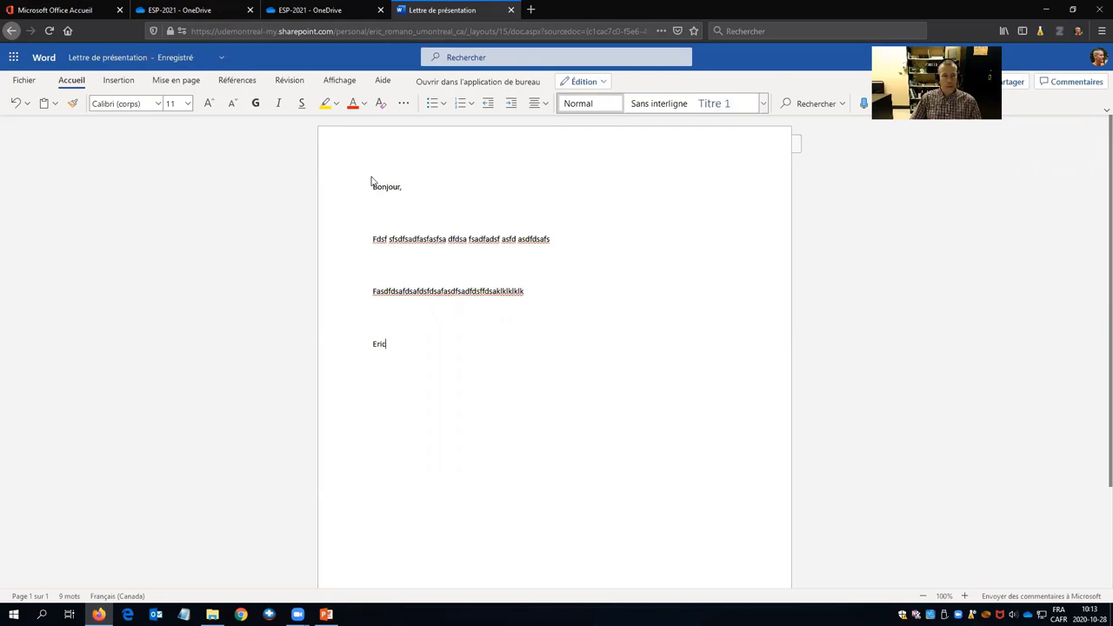
- Return to OneDrive and go to the ESP-2021 folder inside A2020 to check the saved letter
left_click(15, 57)
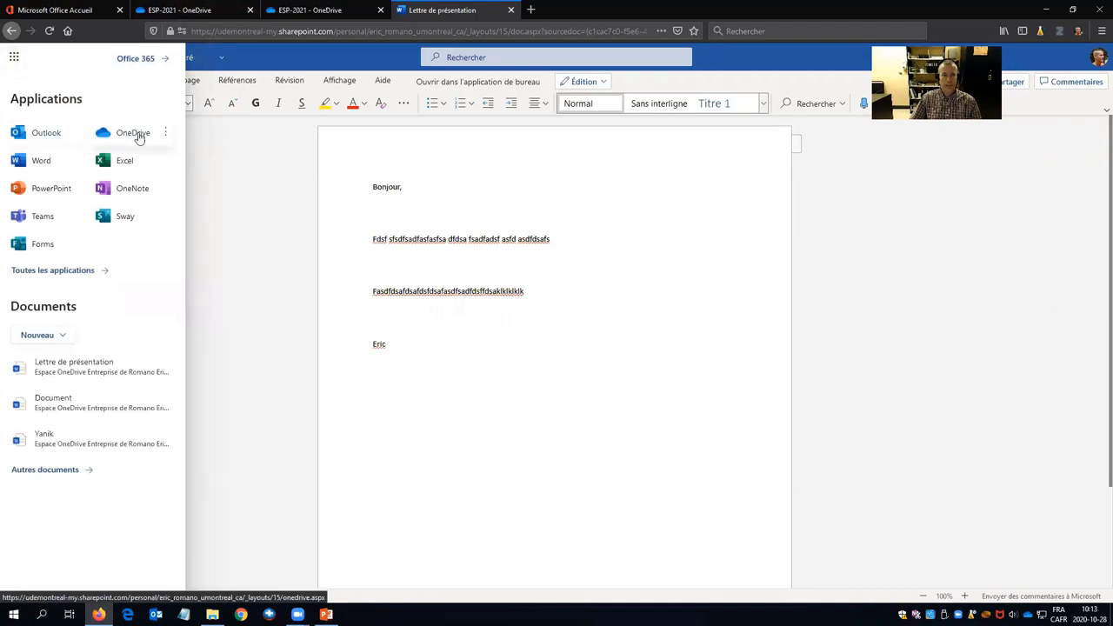
left_click(133, 133)
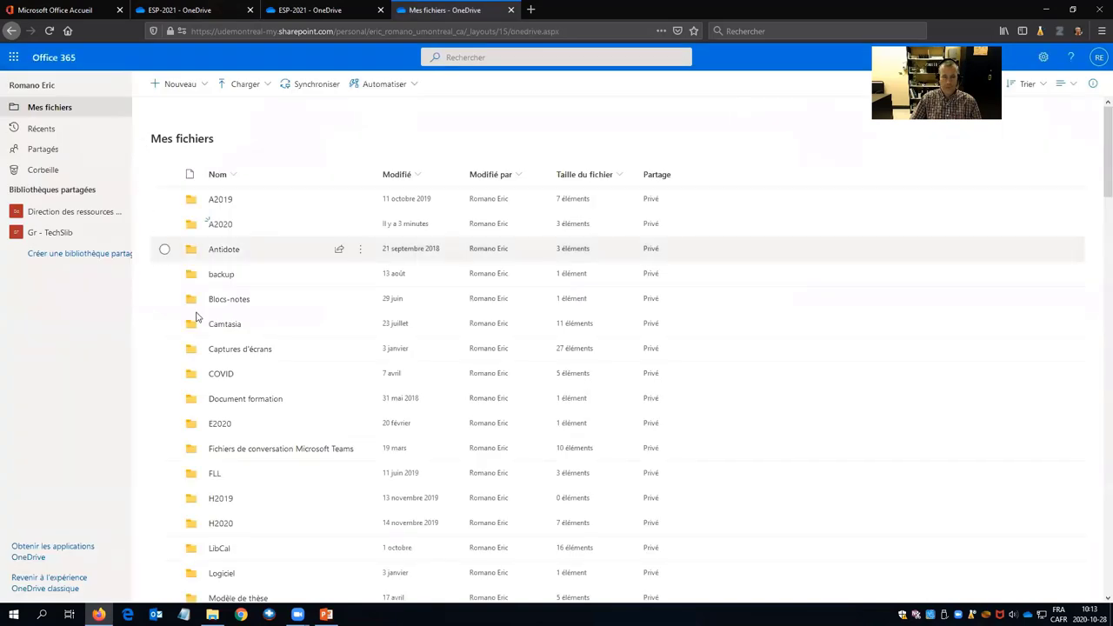
left_click(222, 225)
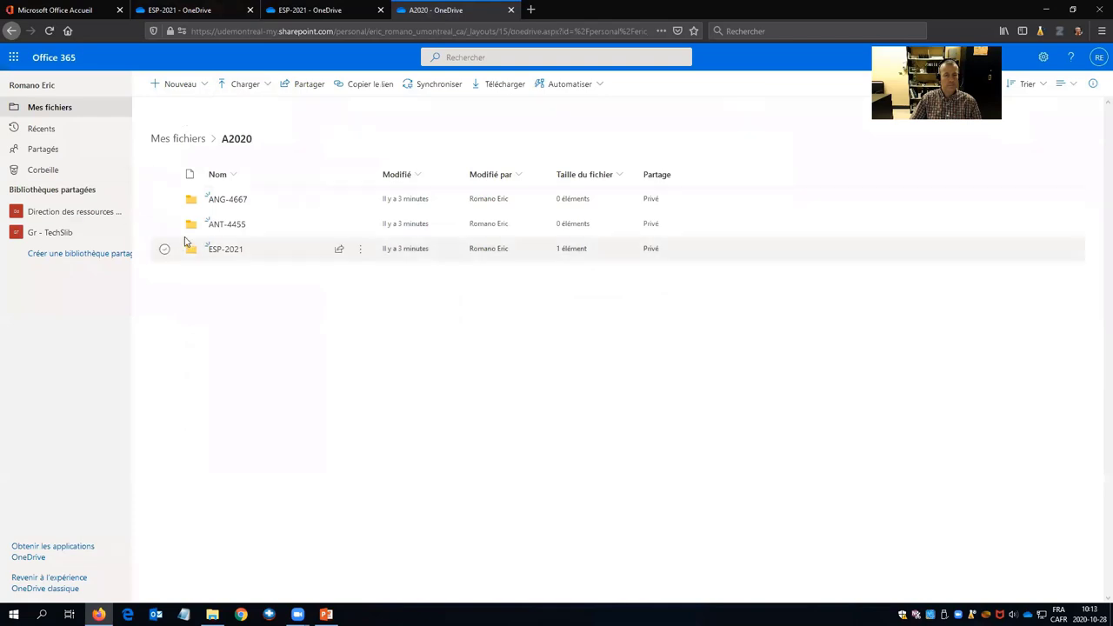
left_click(229, 252)
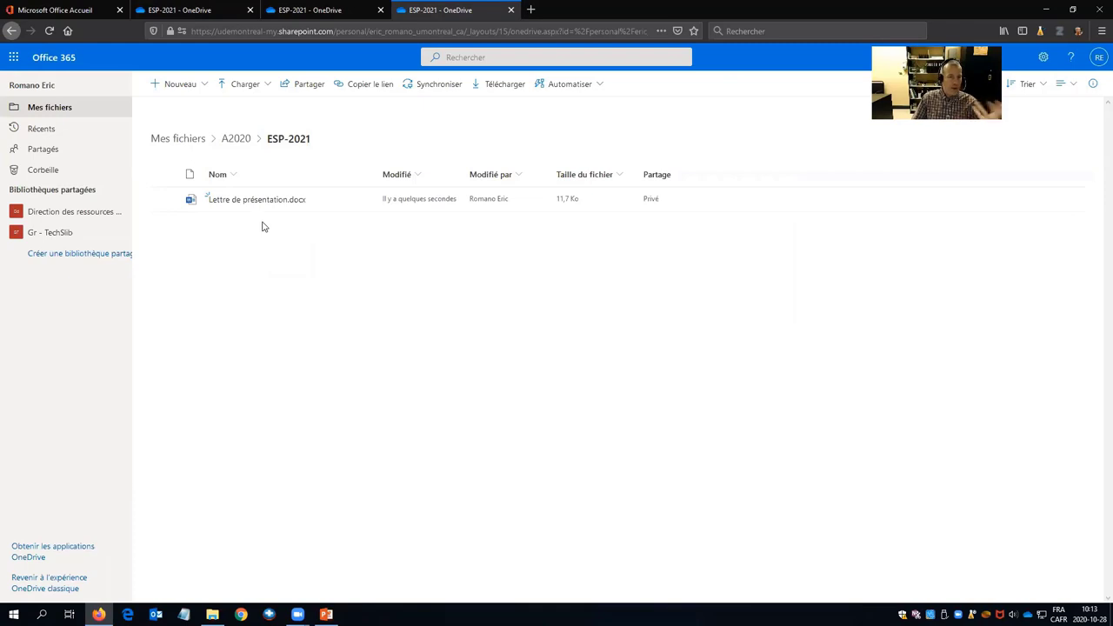
mouse_move(260, 205)
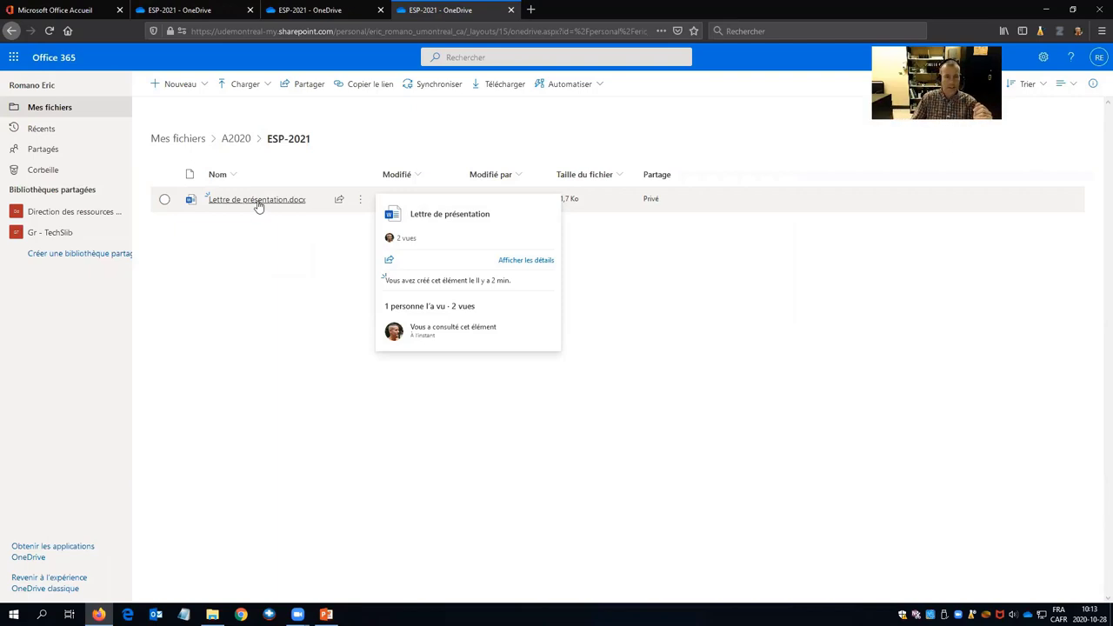
- Open Lettre de présentation.docx from the ESP-2021 folder in the desktop Word application, accepting the security confirmation
left_click(165, 201)
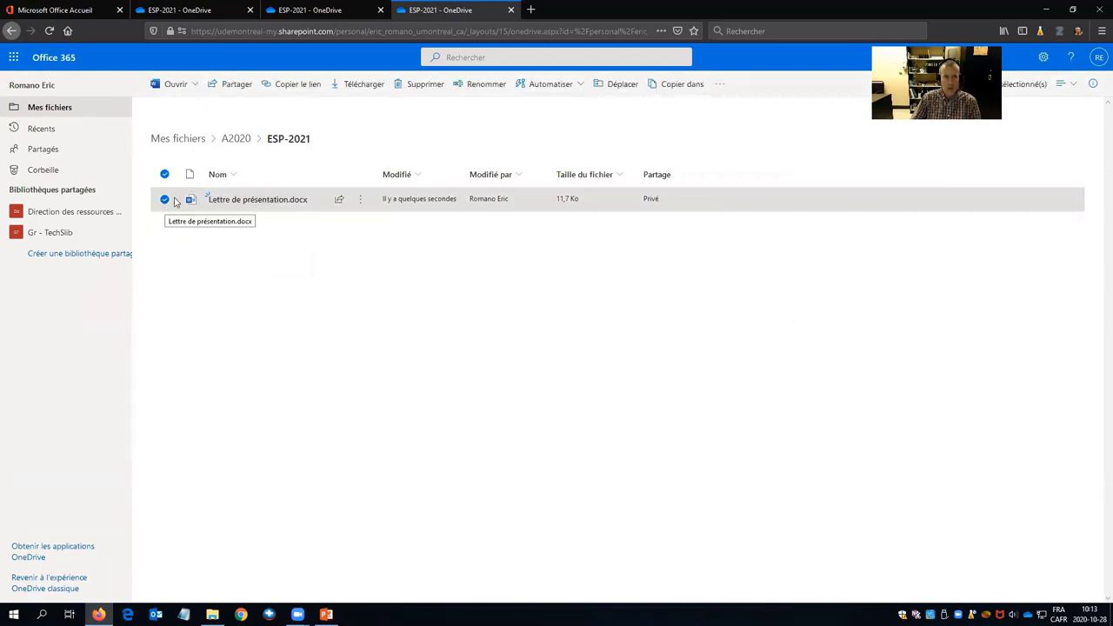
left_click(195, 88)
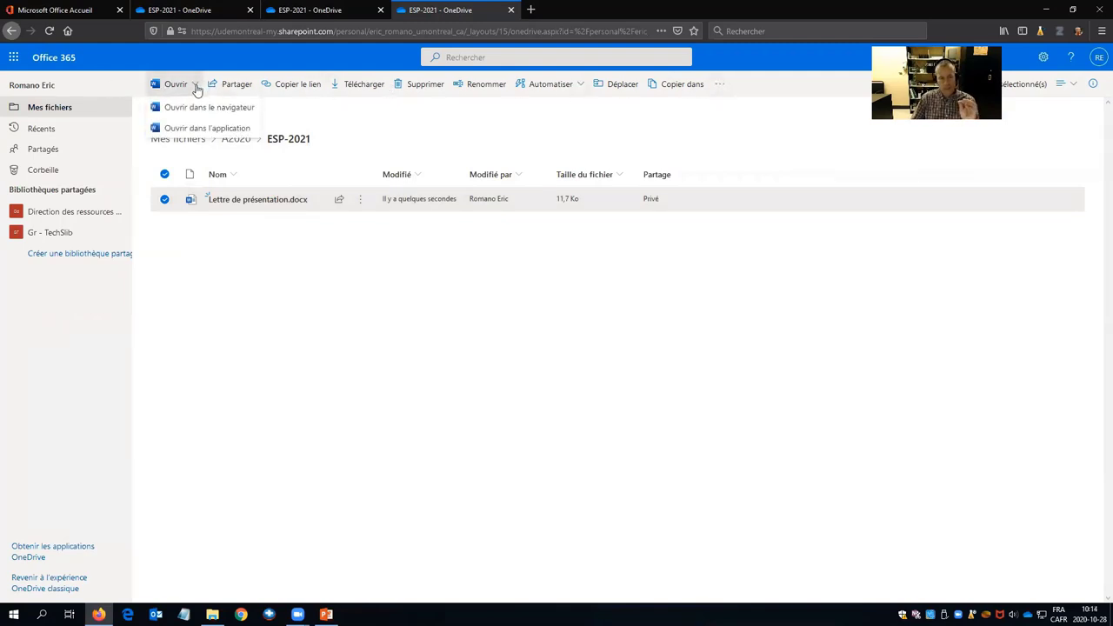
left_click(221, 130)
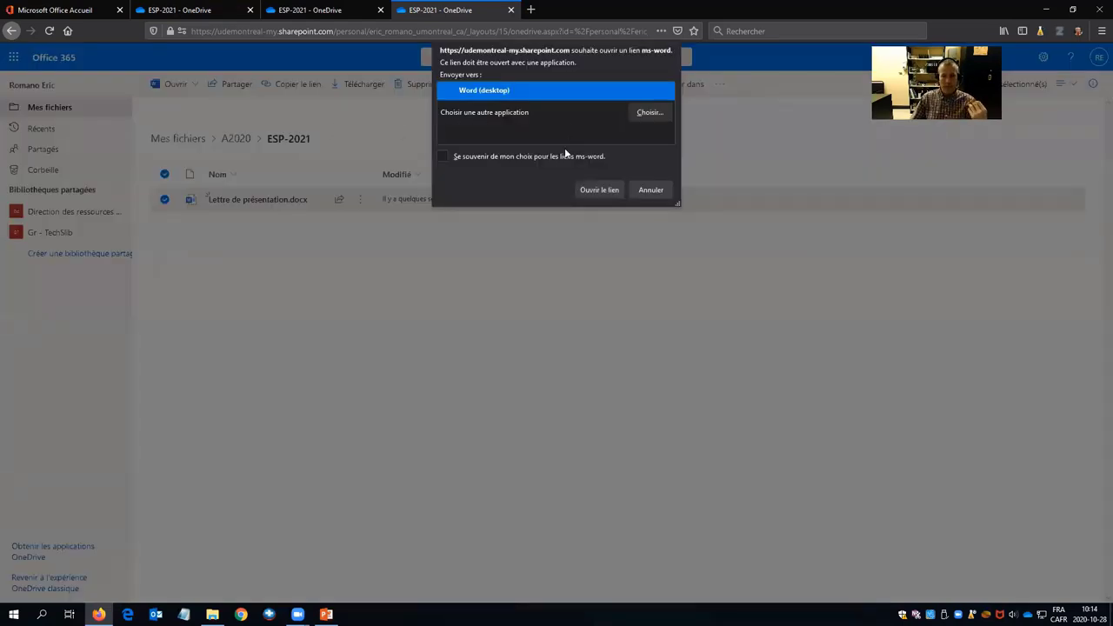
left_click(606, 190)
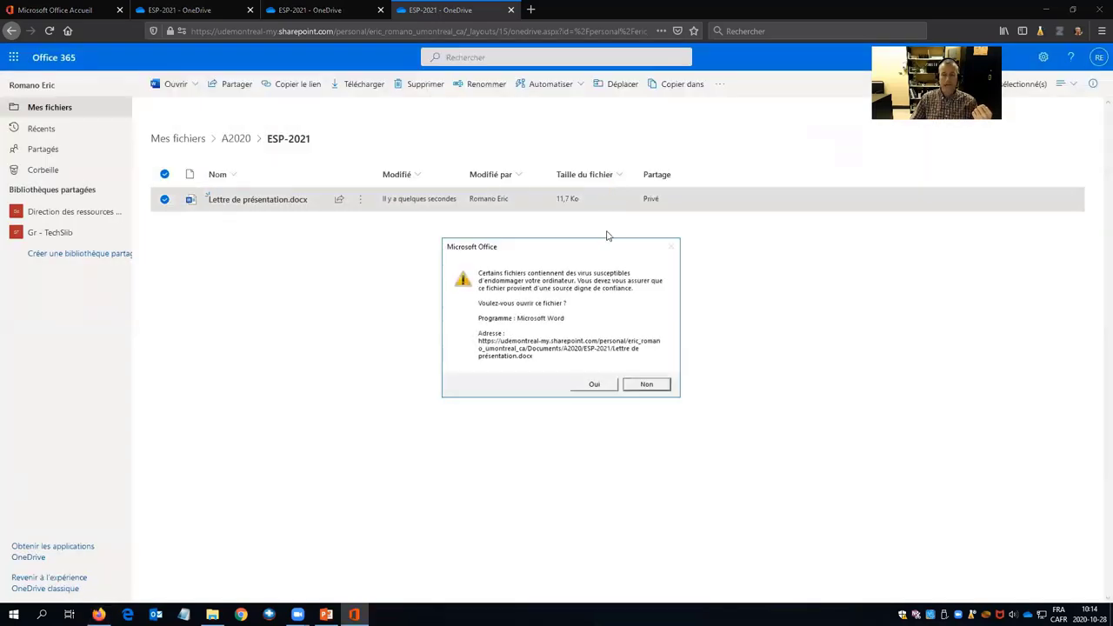
left_click(606, 387)
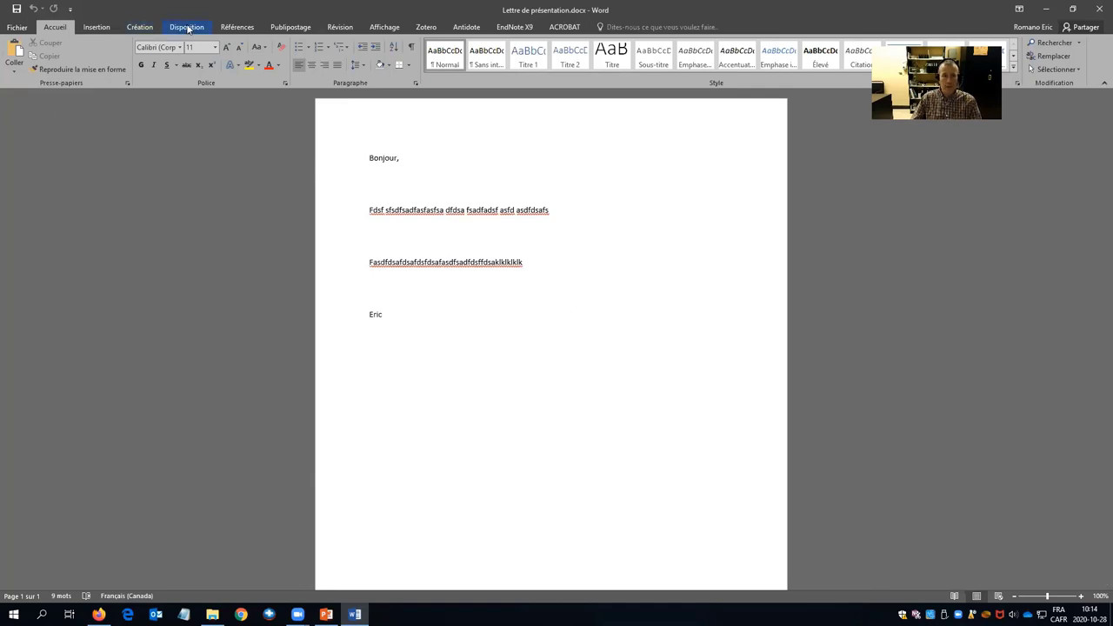
- Add a line of placeholder text below the second paragraph of the letter, then close the document with its changes saved
left_click(474, 279)
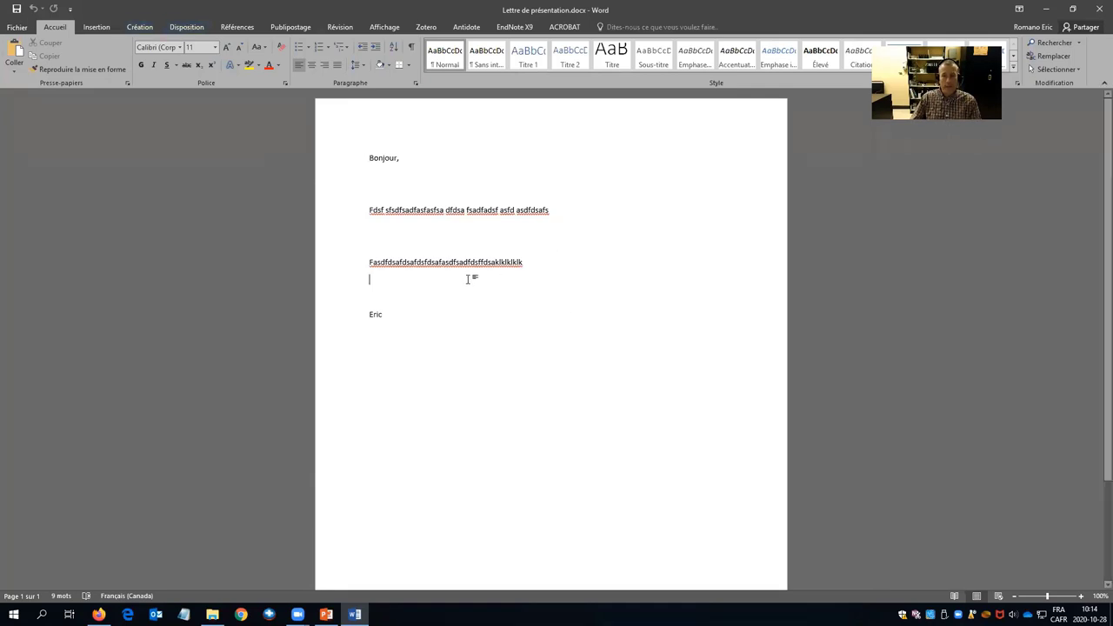
type("vcxvxvczxvxzvxzvxzvxzcvxcvczxv")
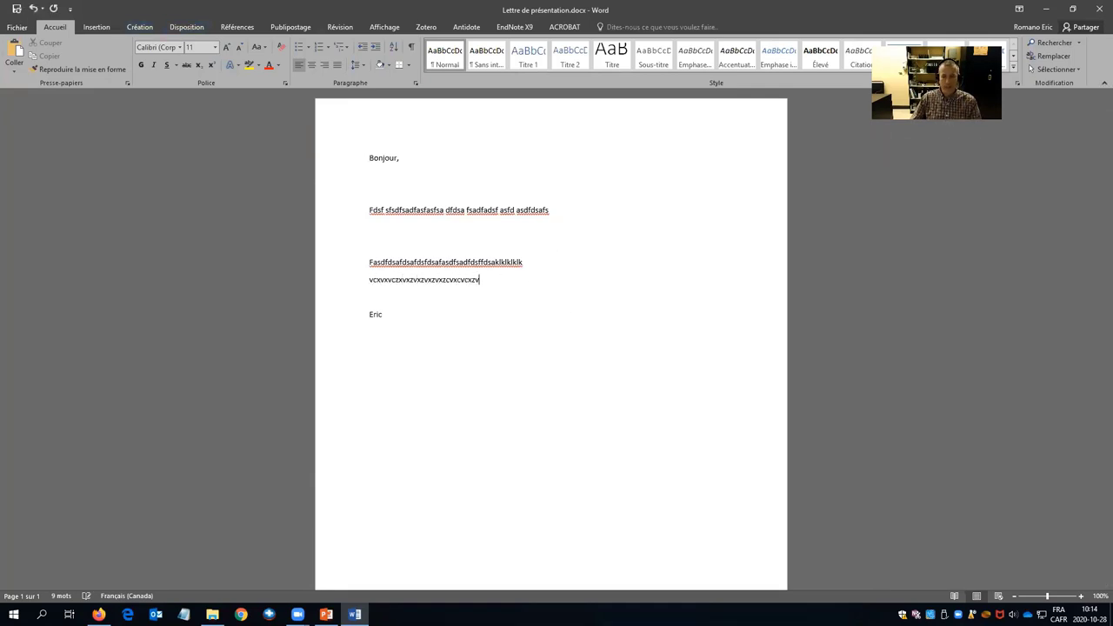
left_click(17, 10)
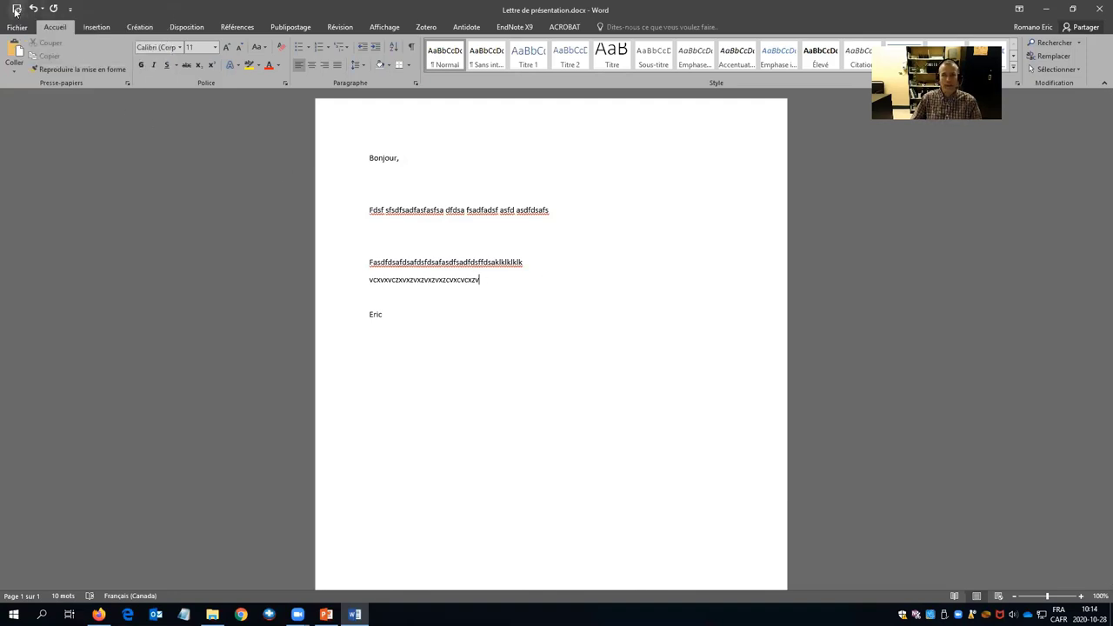
type("bcx bbcbcxcbxcb")
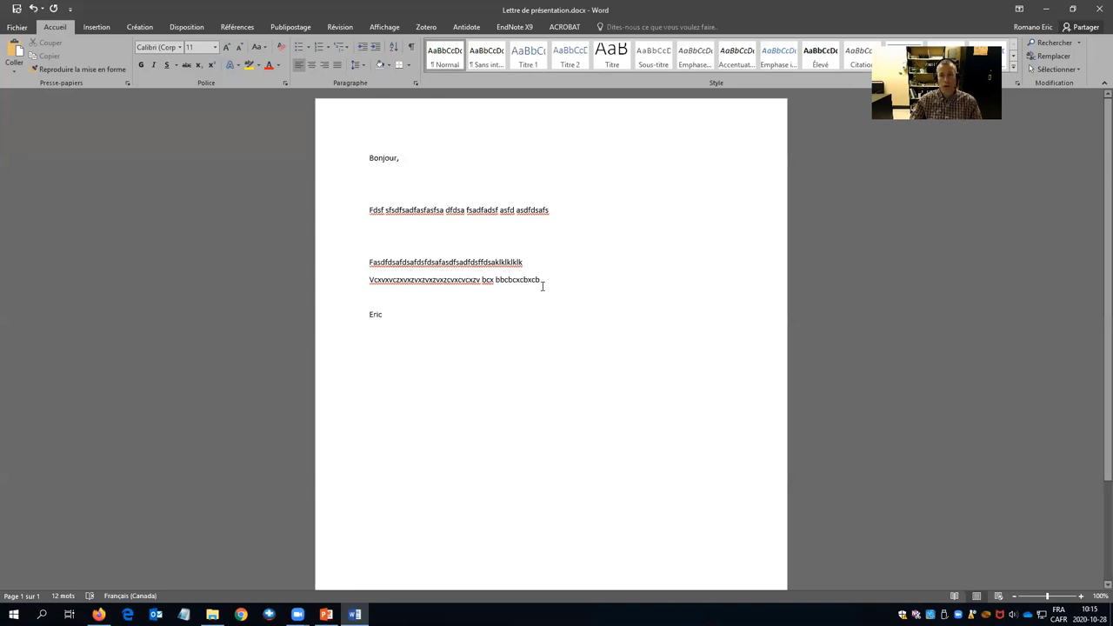
left_click(502, 297)
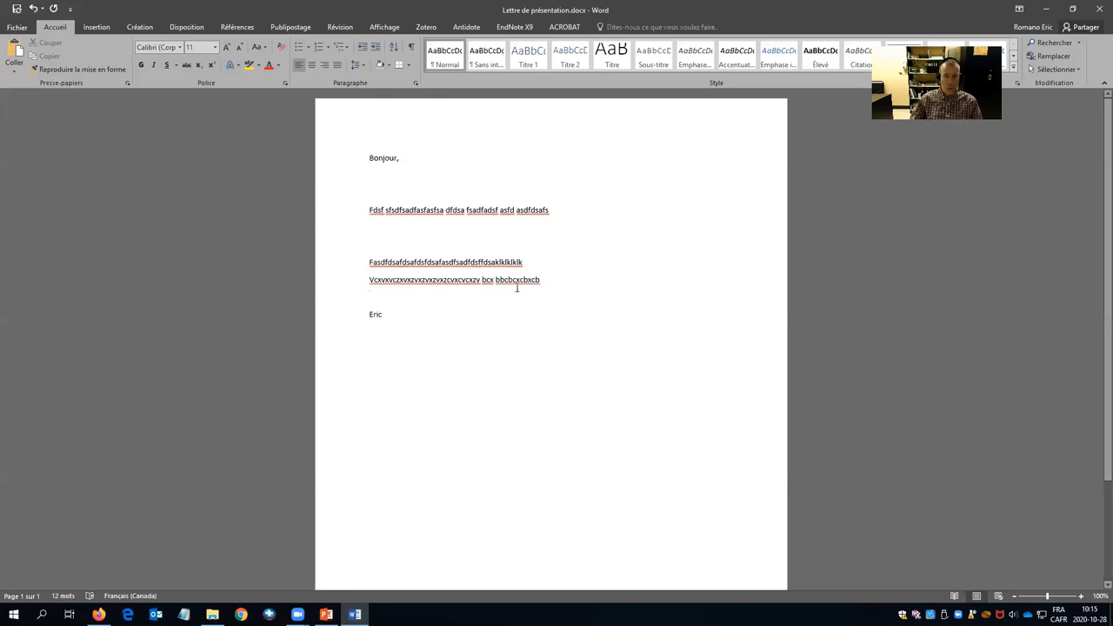
left_click(1097, 9)
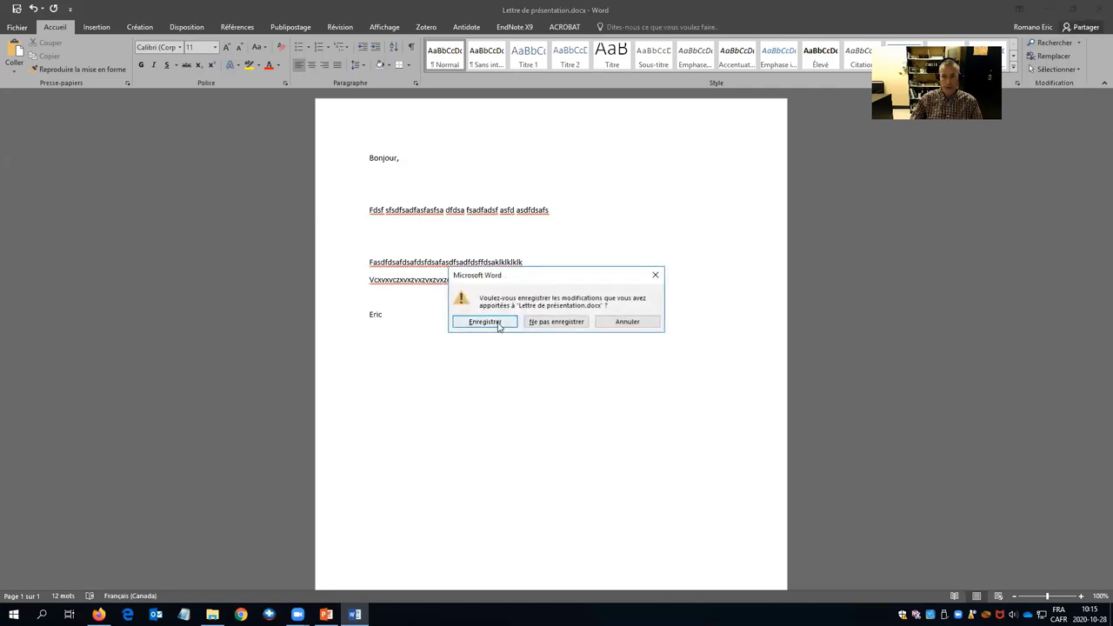
left_click(484, 322)
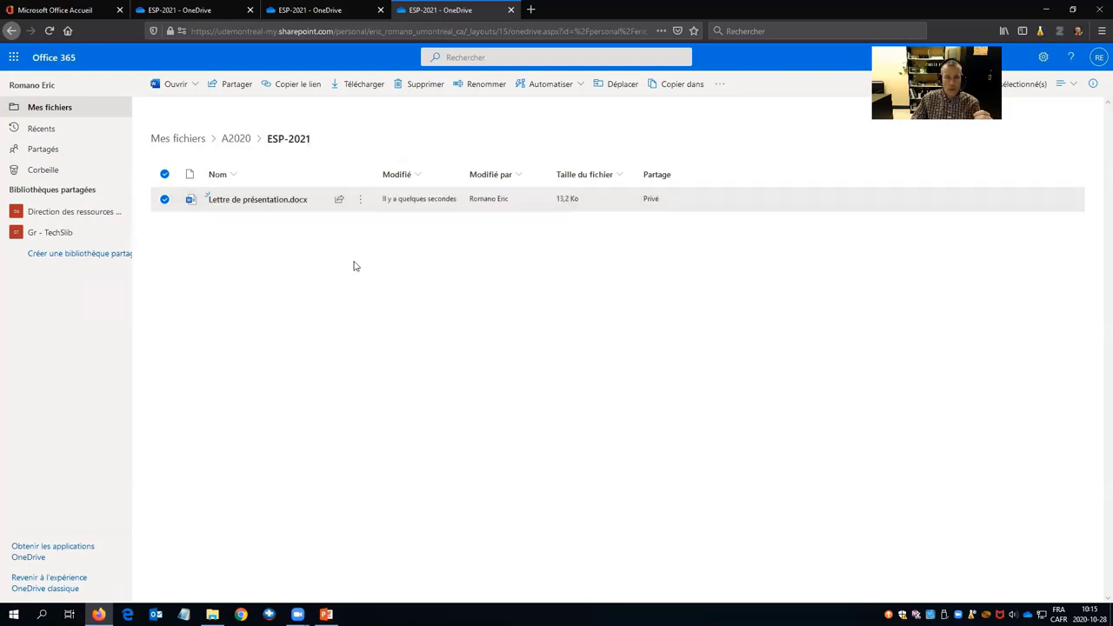
- Rename the letter in the ESP-2021 folder as "Lettre de présentation2"
left_click(360, 202)
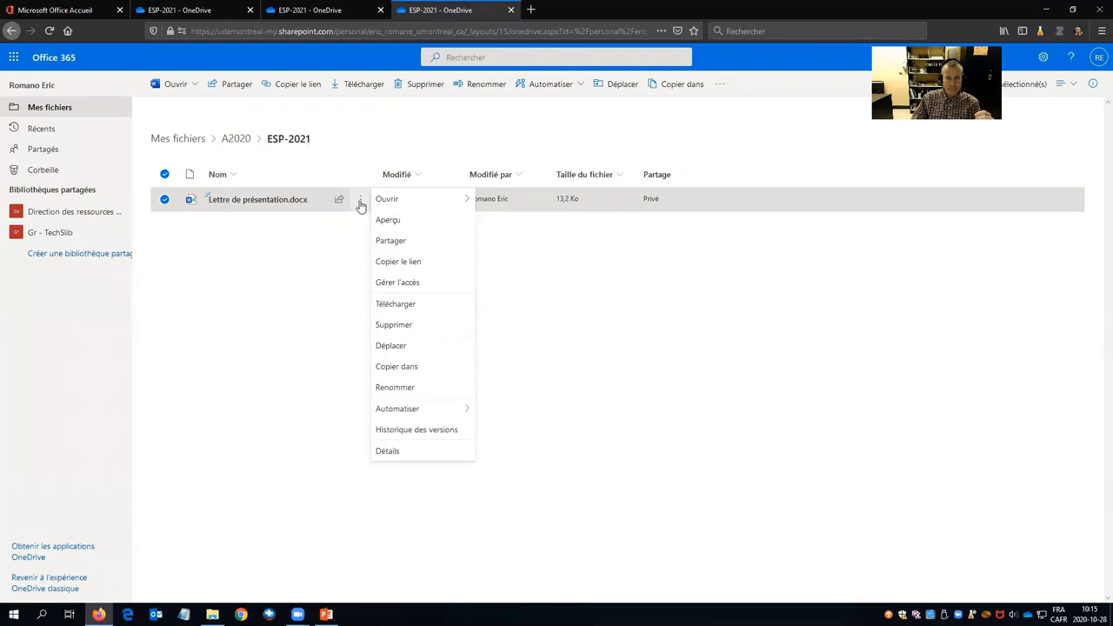
left_click(419, 389)
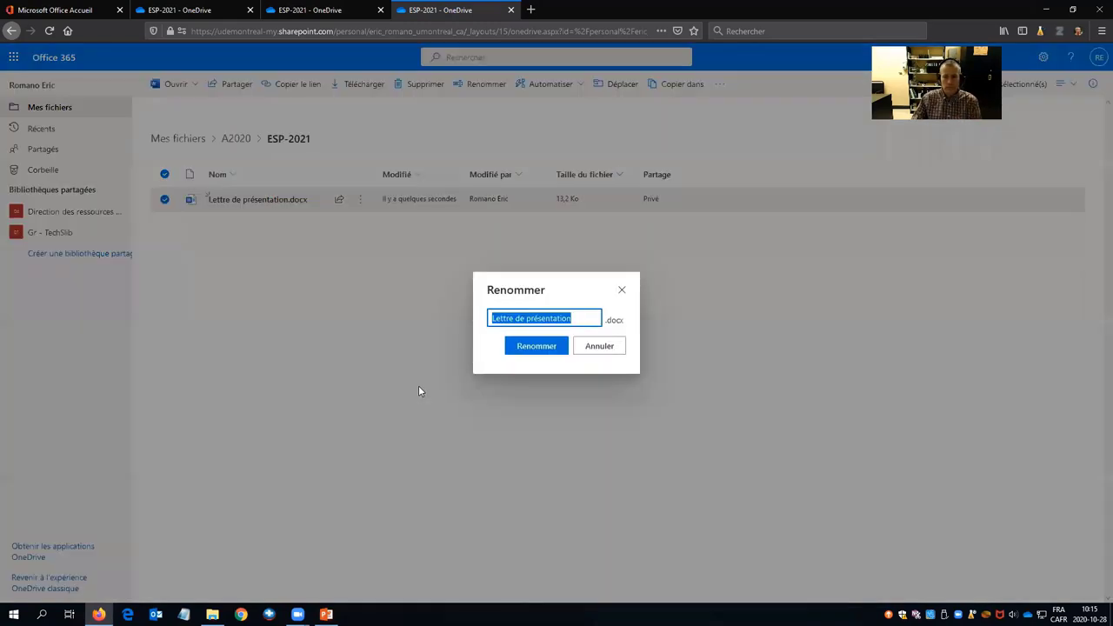
left_click(585, 317)
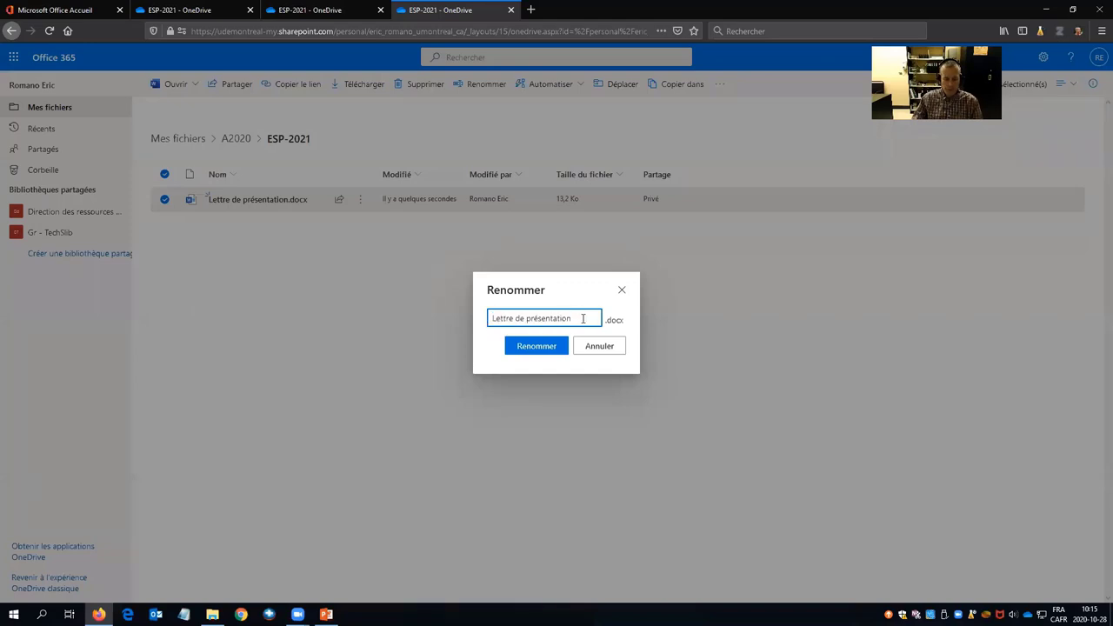
type("2")
left_click(534, 348)
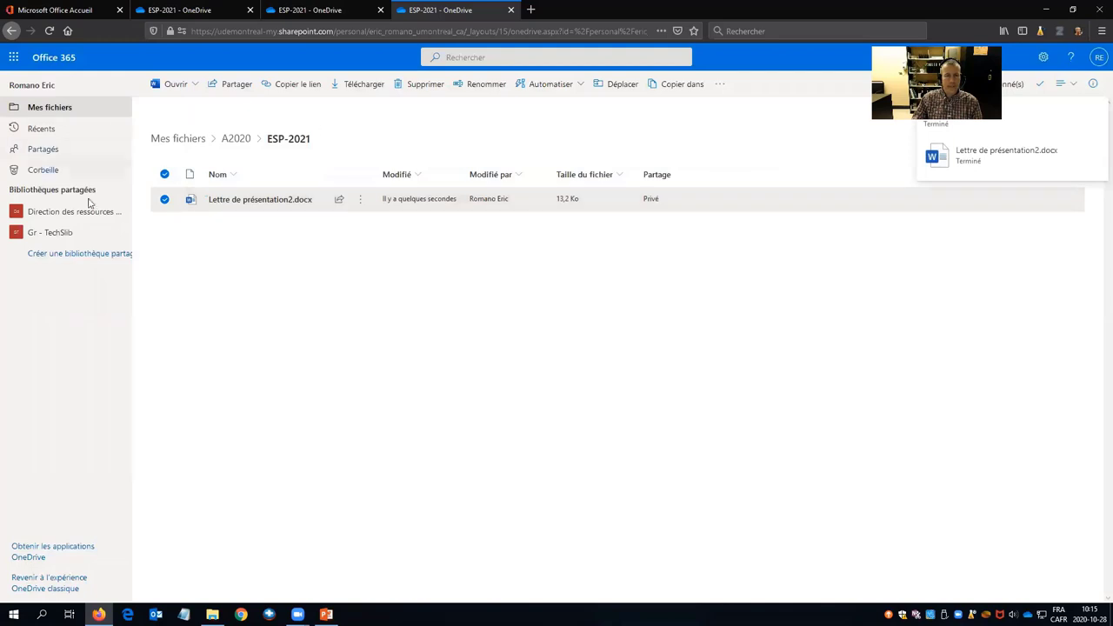
- Move Lettre de présentation2.docx to the ANT-4455 folder inside A2020 and go to that folder to check it
mouse_move(306, 208)
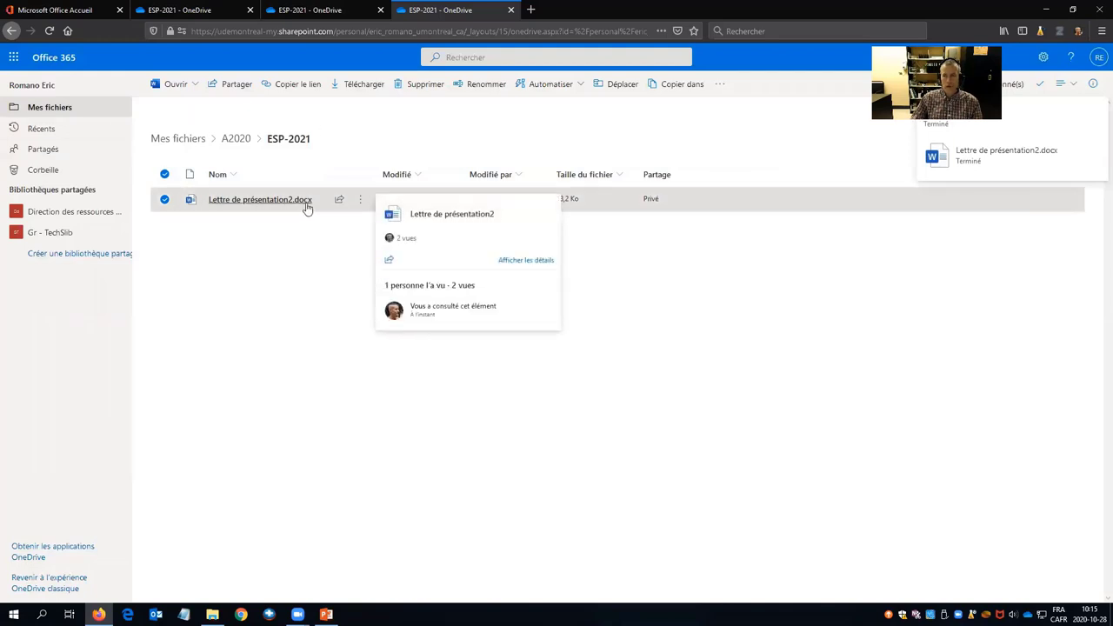
left_click(360, 201)
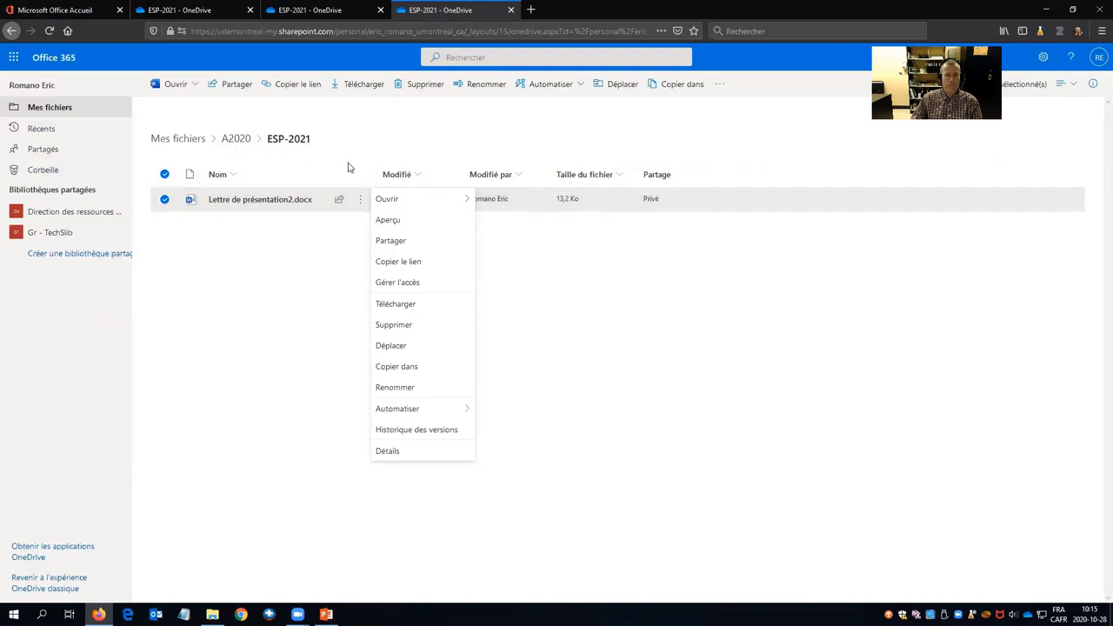
left_click(404, 353)
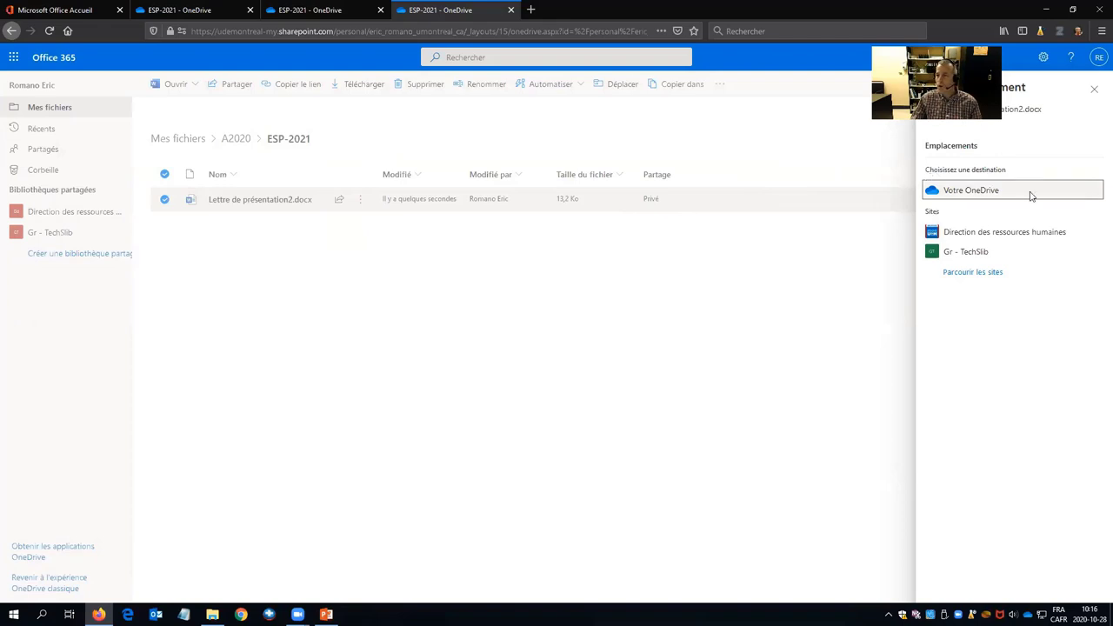
left_click(980, 194)
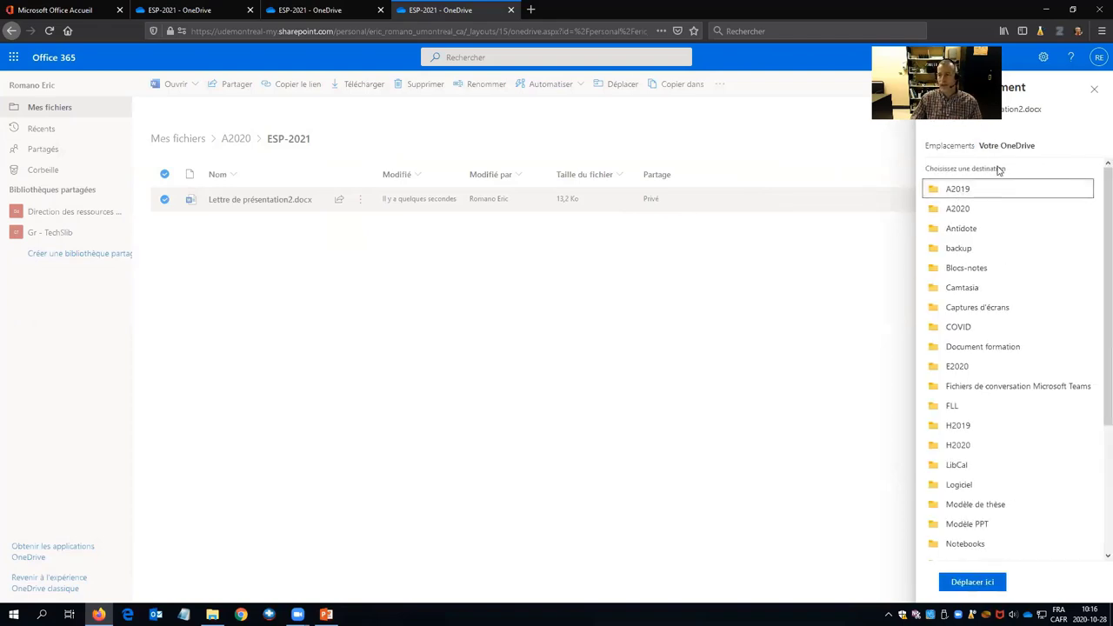
left_click(966, 213)
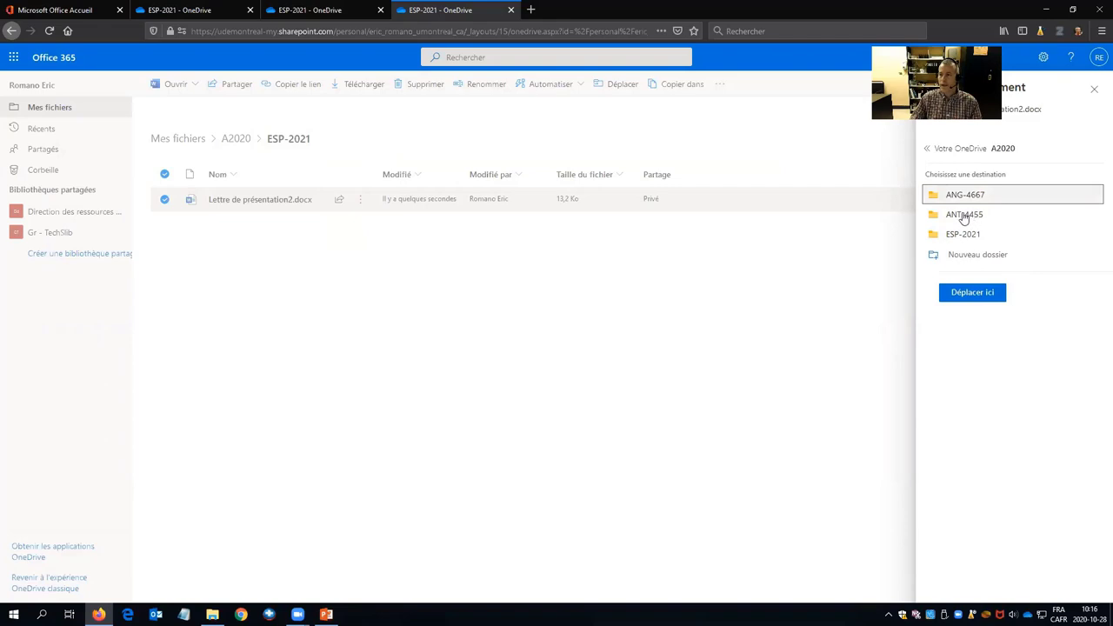
left_click(964, 215)
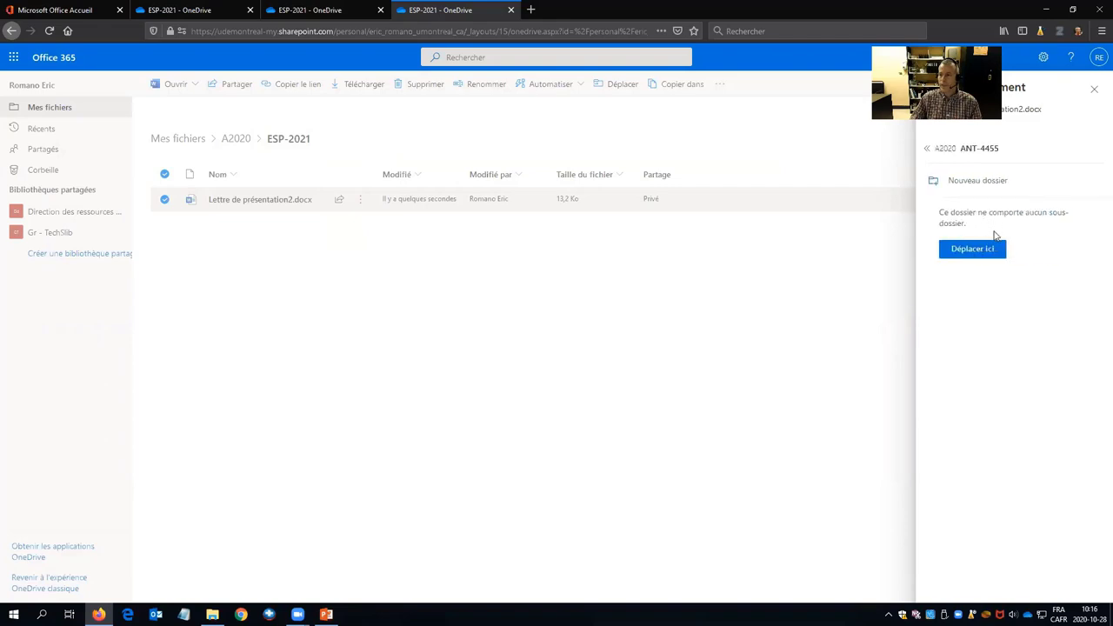
left_click(972, 249)
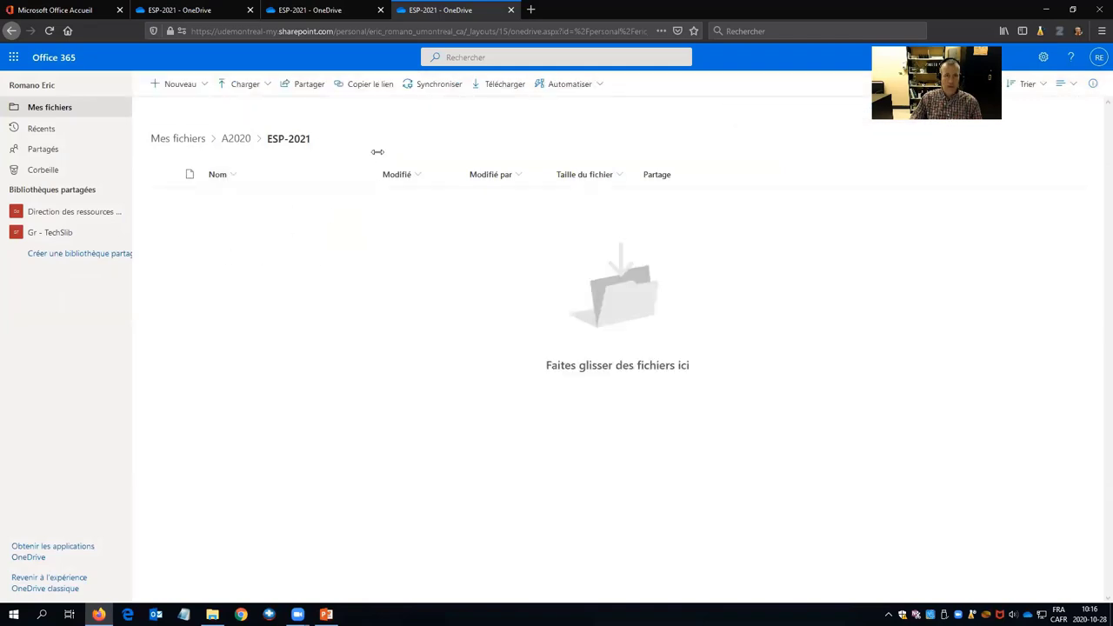
left_click(241, 141)
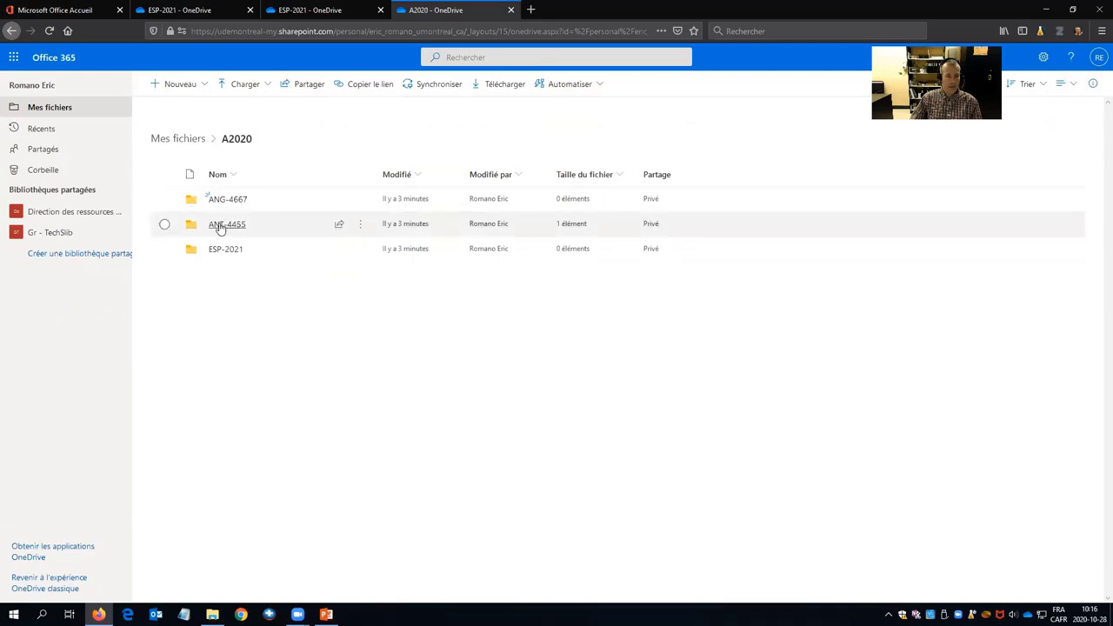
left_click(220, 227)
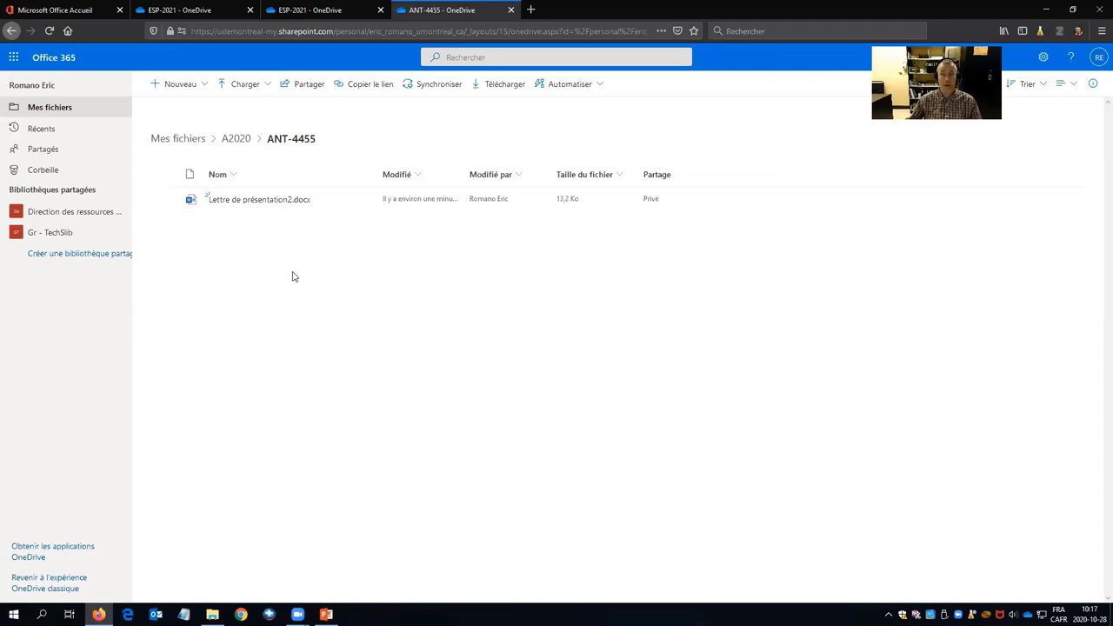
- Upload Calculs différentiels.xlsx, Présentation finale.pptx and travail de session 20201027.docx from the desktop's Octobre folder to the ANG-4667 folder in A2020
left_click(240, 144)
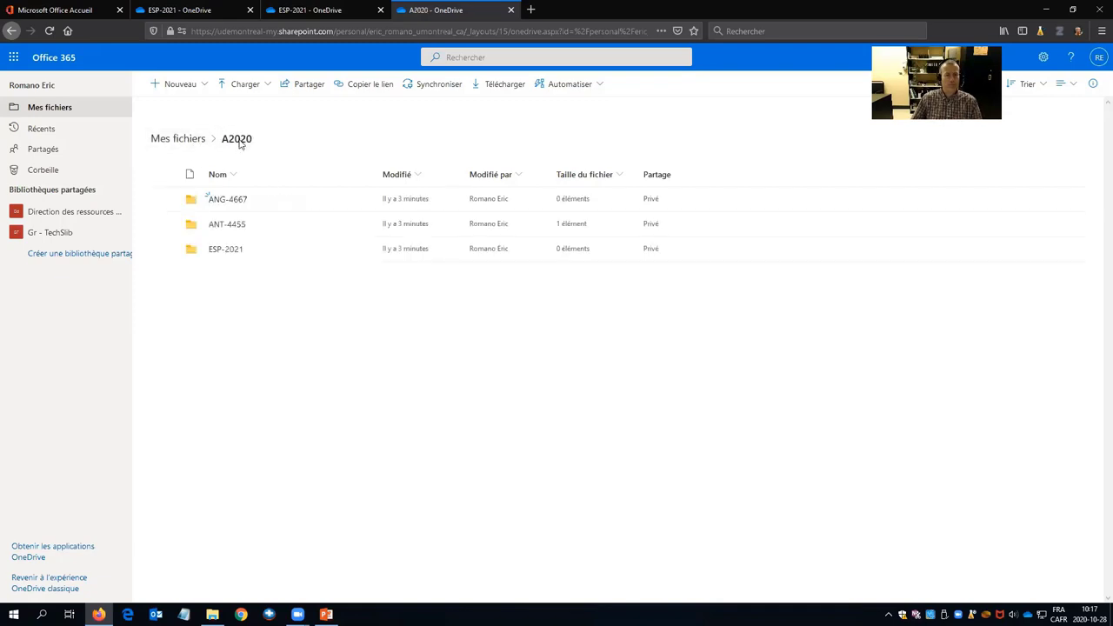
left_click(228, 201)
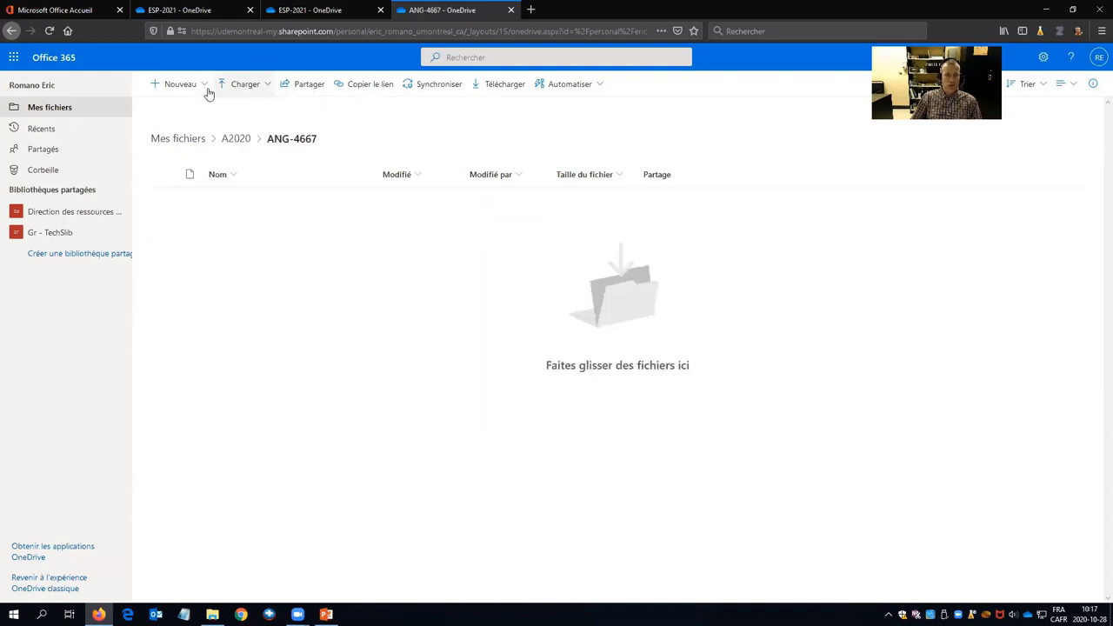
left_click(269, 89)
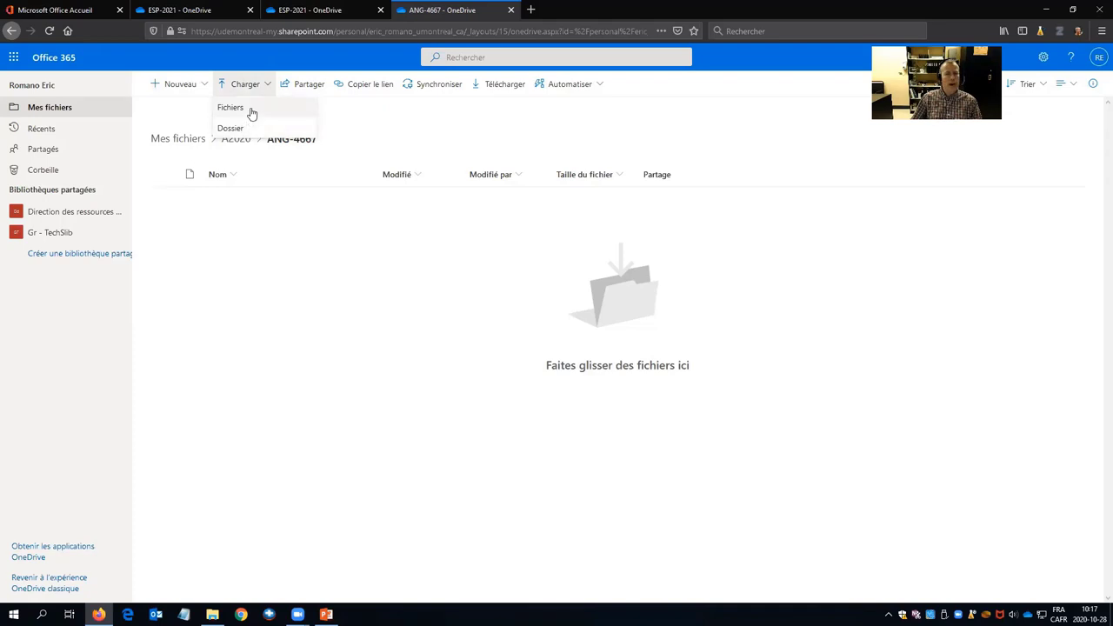
left_click(251, 113)
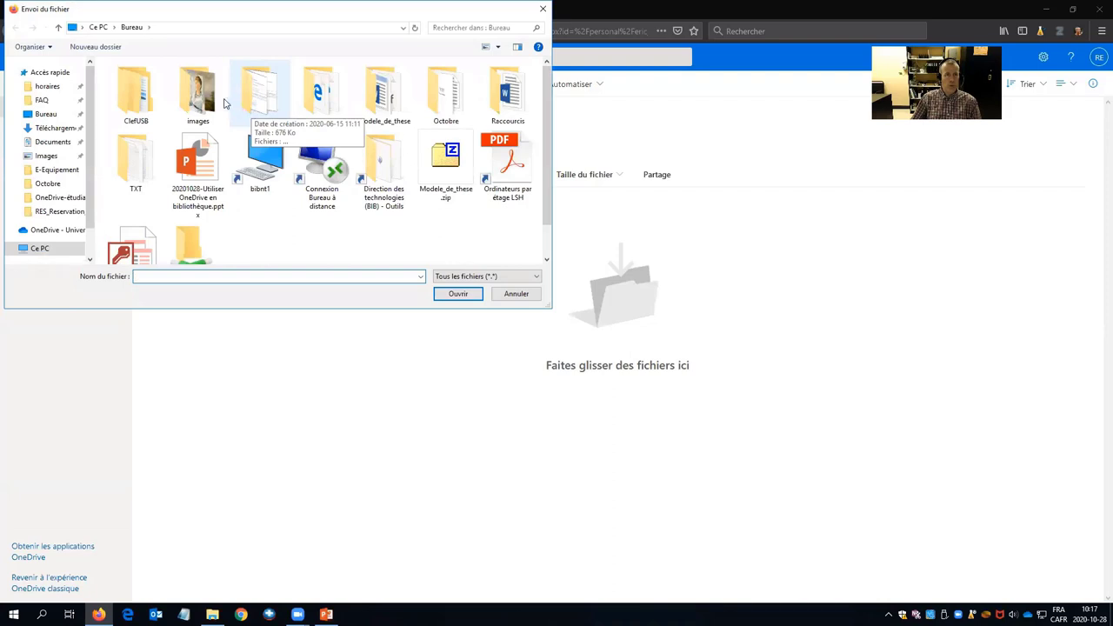
left_click_drag(93, 147, 94, 160)
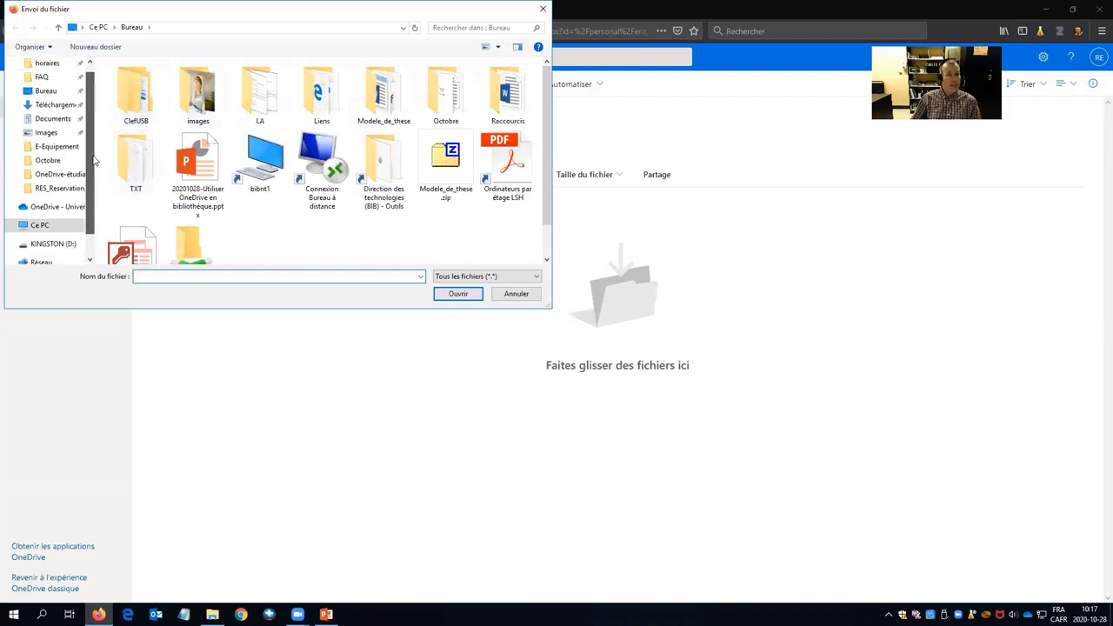
left_click(47, 93)
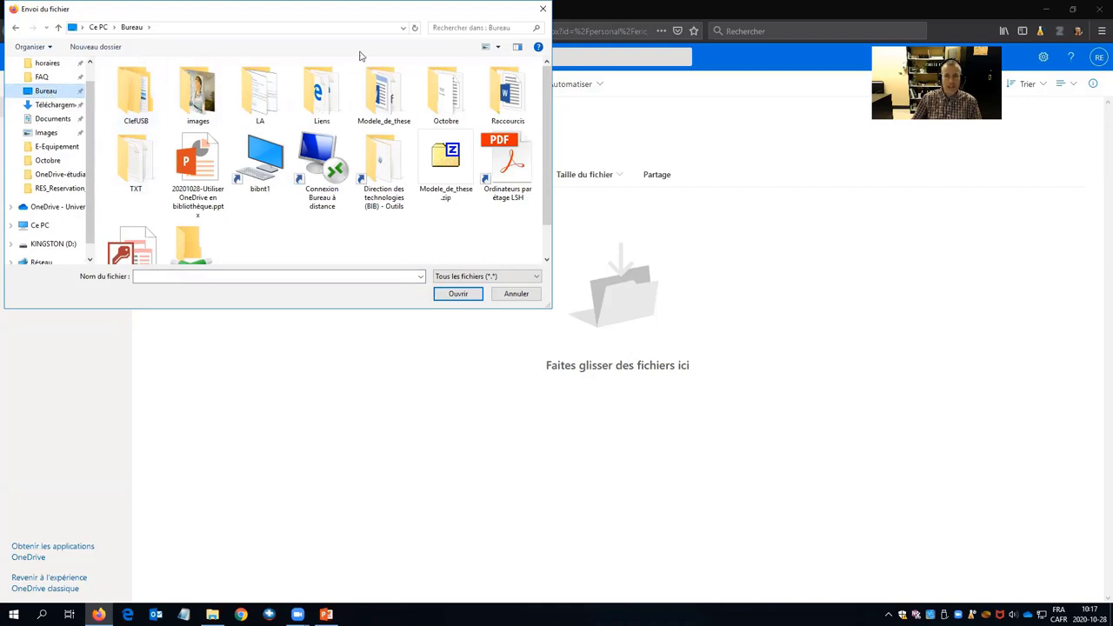
left_click(449, 95)
left_click(458, 296)
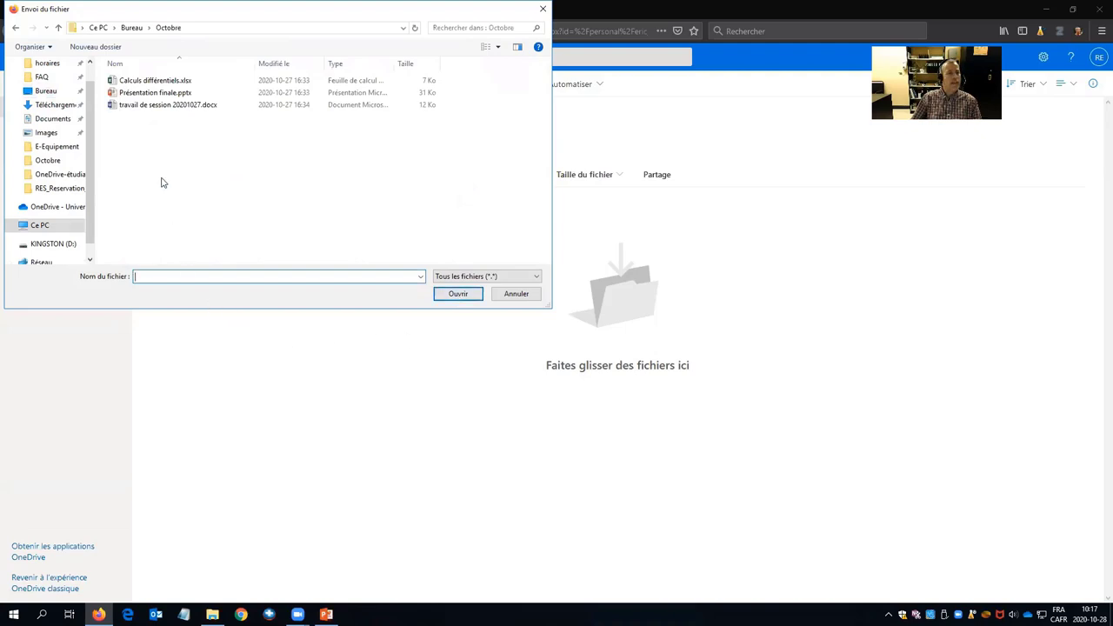
left_click(166, 104)
left_click(166, 92, "ctrl")
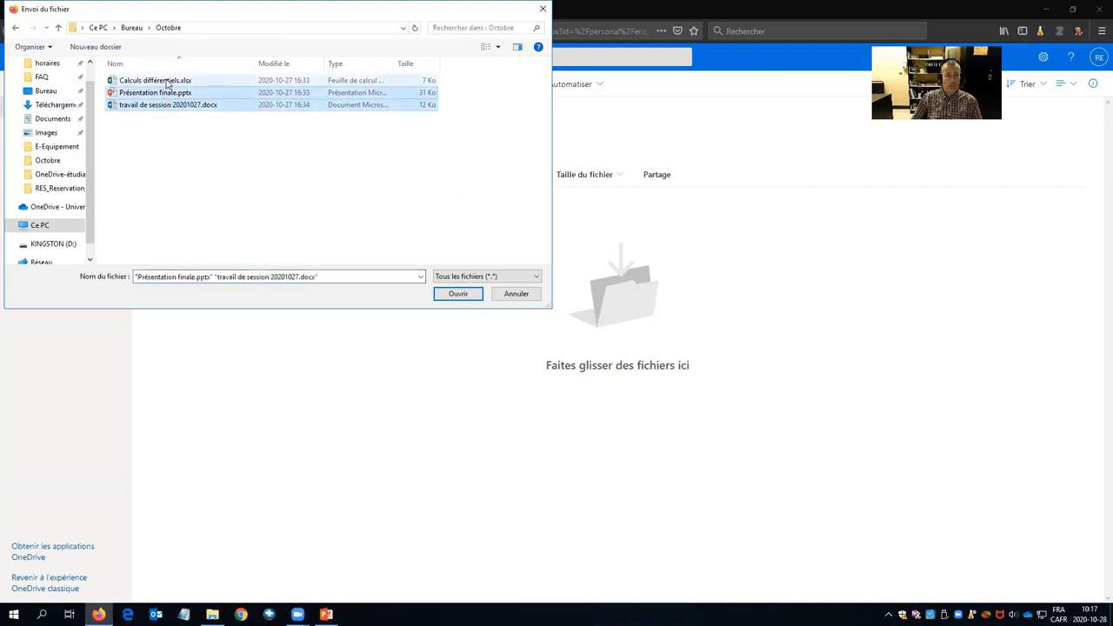
left_click(168, 82, "ctrl")
left_click(459, 294)
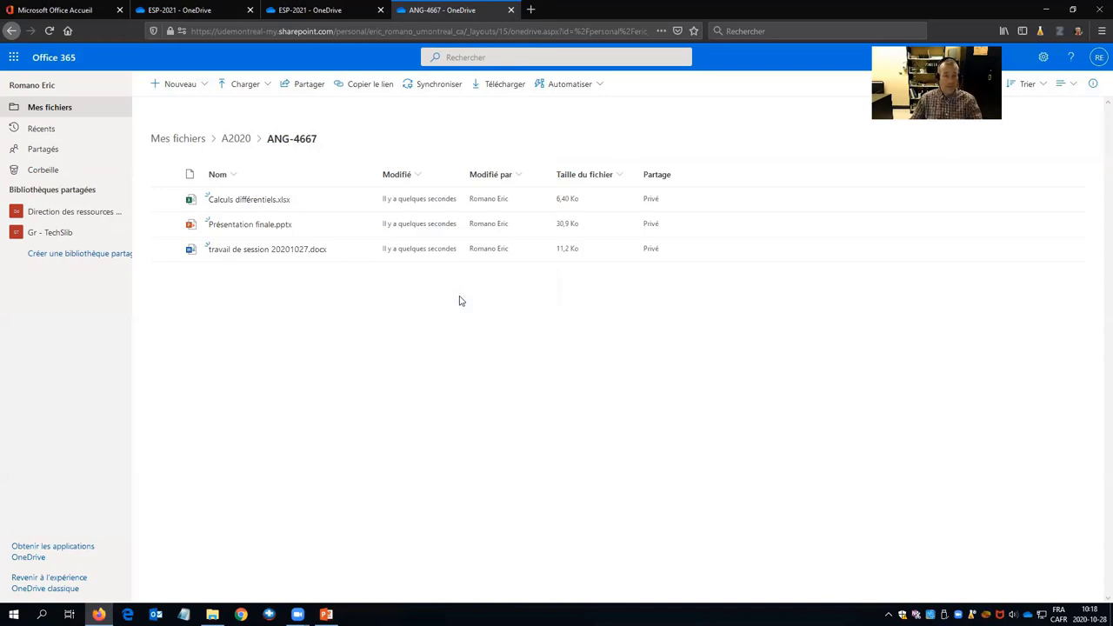
- Check which ways of opening travail de session 20201027.docx are offered in the ANG-4667 folder
left_click(164, 252)
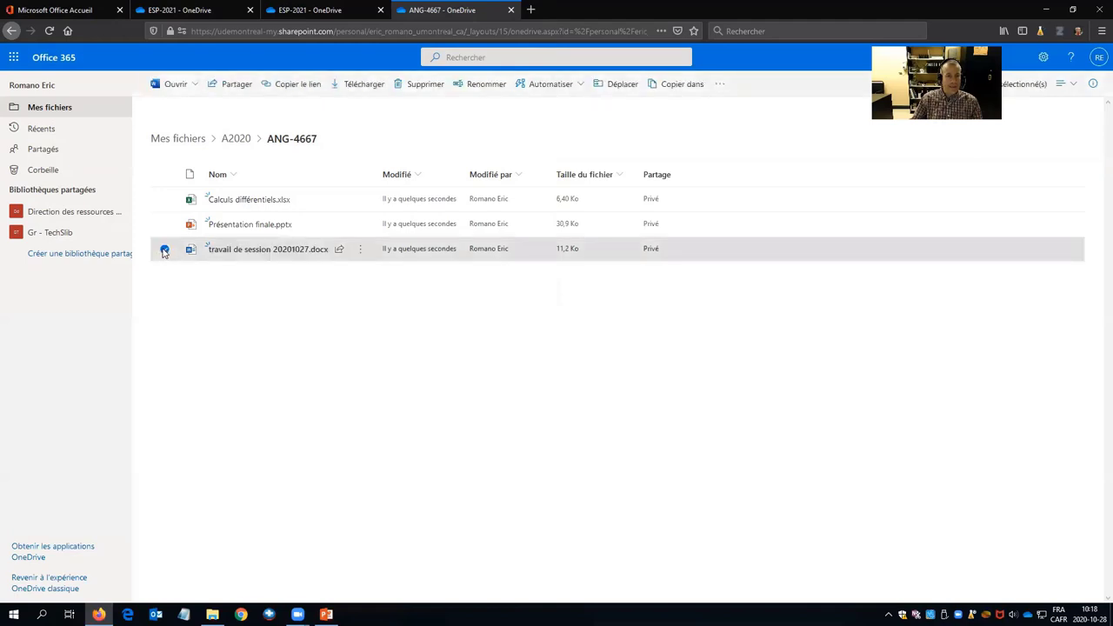
left_click(195, 86)
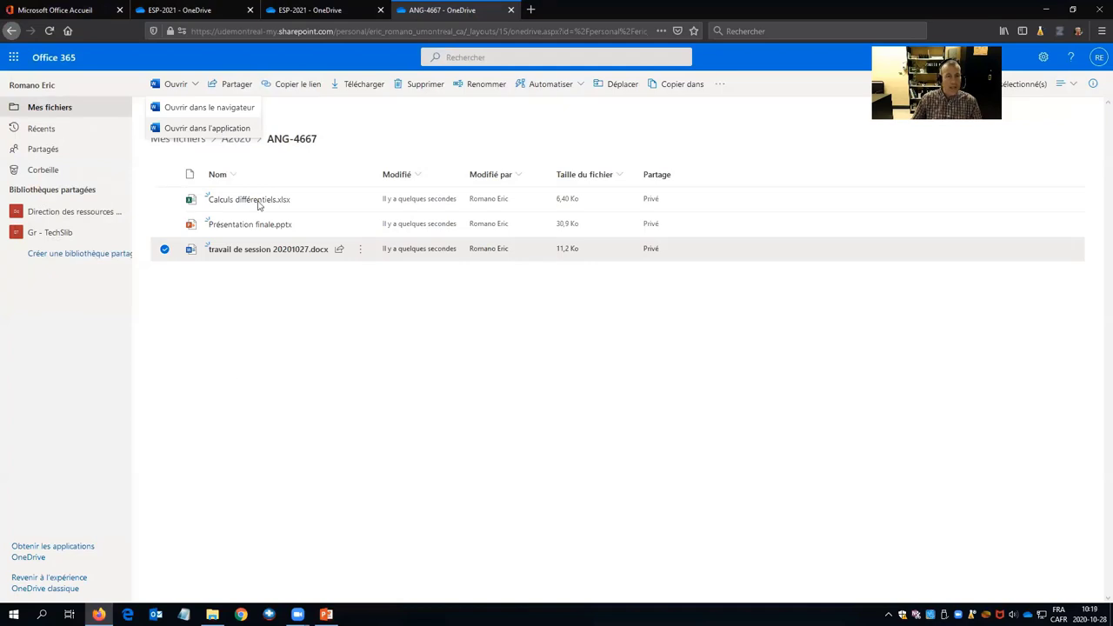
left_click(259, 291)
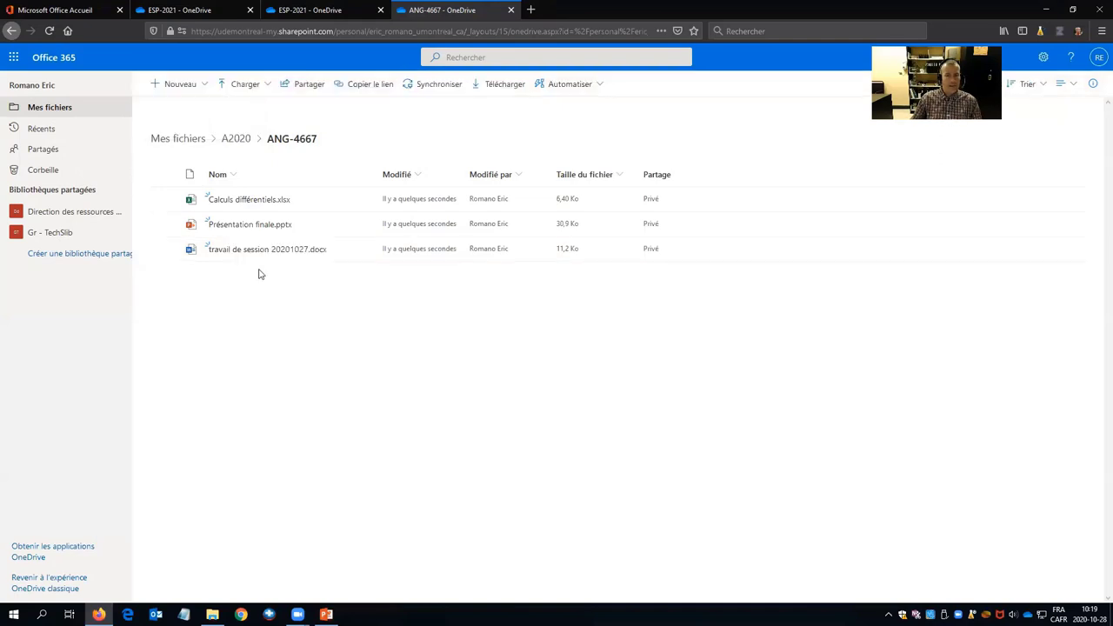
- Look at the contents of the A2019 folder, then return to the root of Mes fichiers
left_click(54, 108)
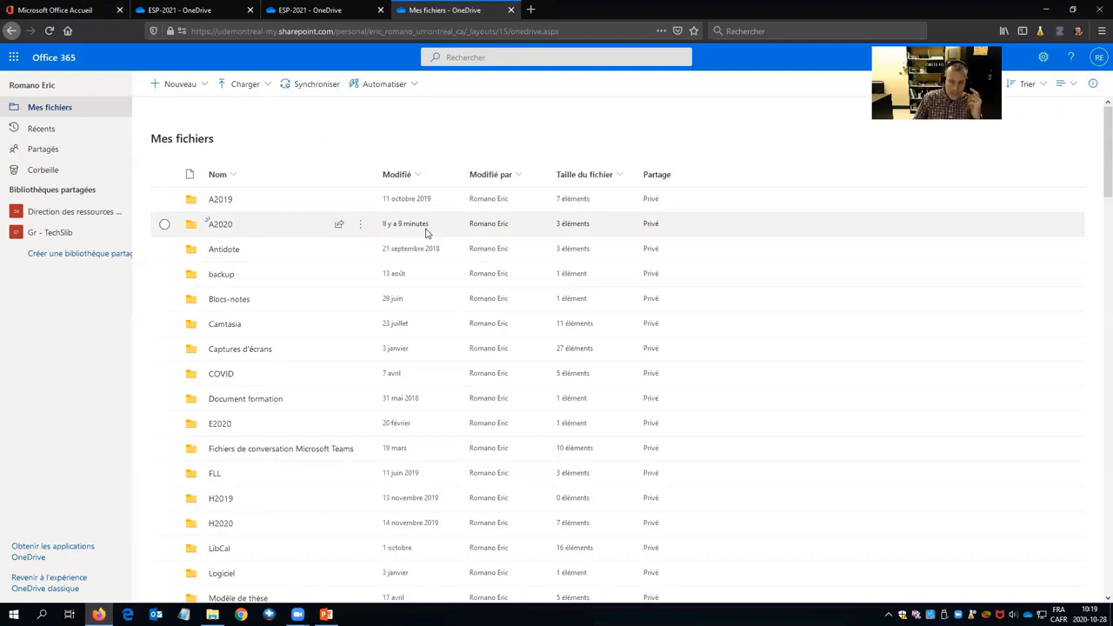
left_click(220, 202)
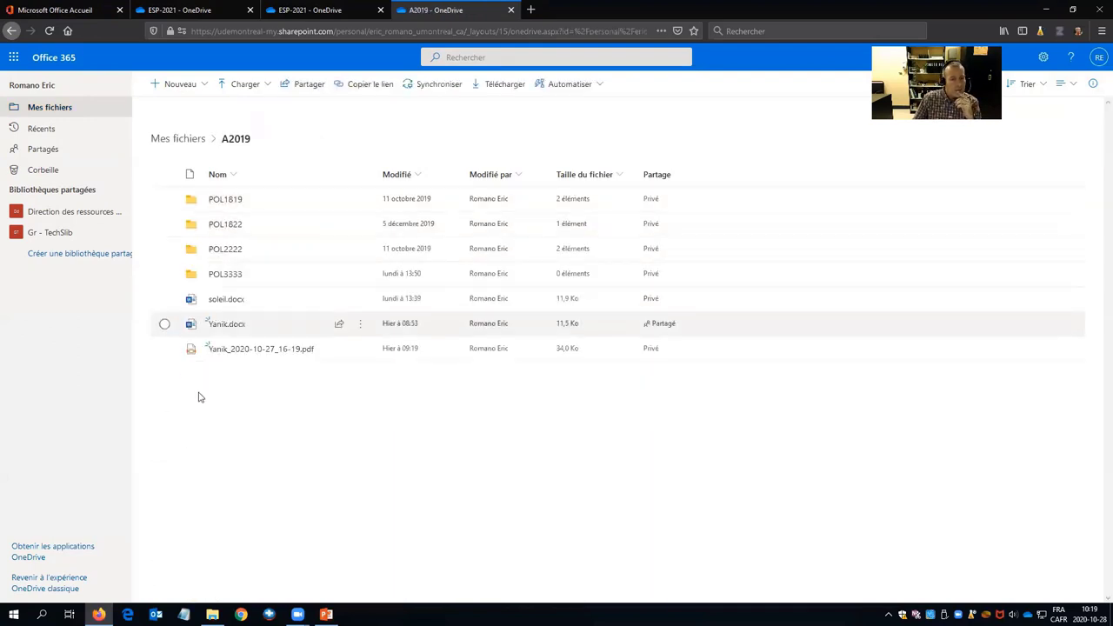
left_click(52, 109)
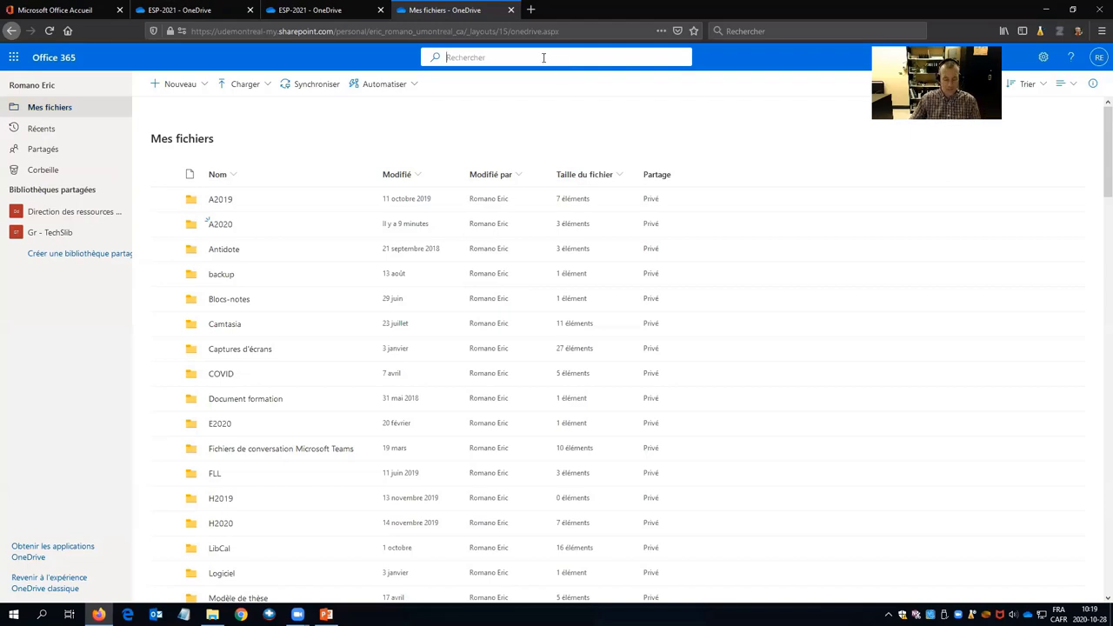
- Search the OneDrive files for "soleil", reloading the page and entering the search term again
left_click(473, 59)
type("soleil")
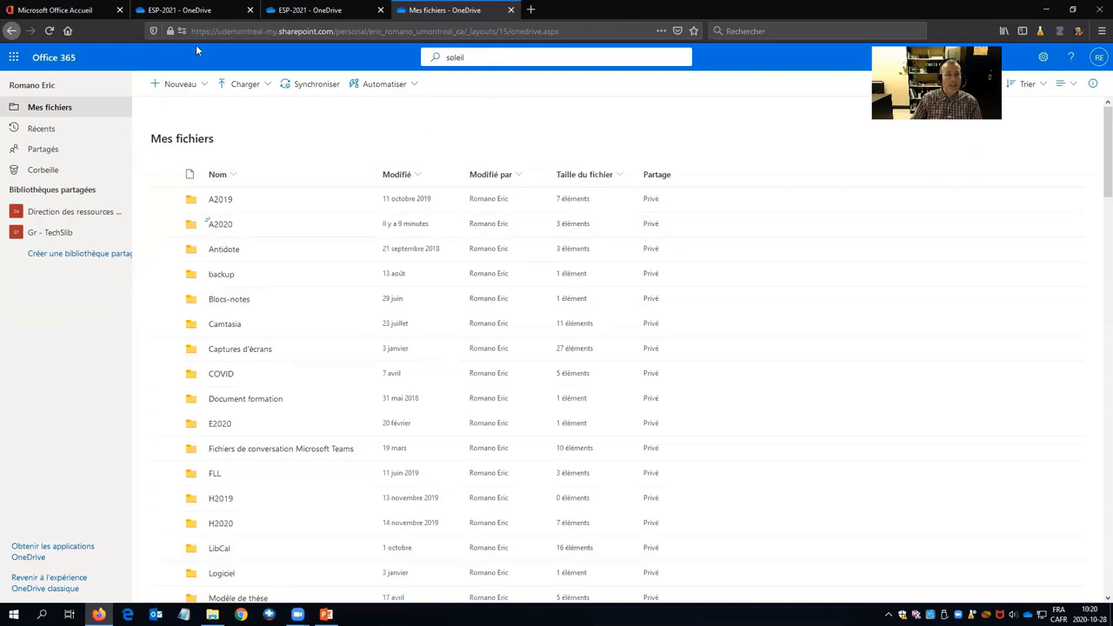
left_click(50, 31)
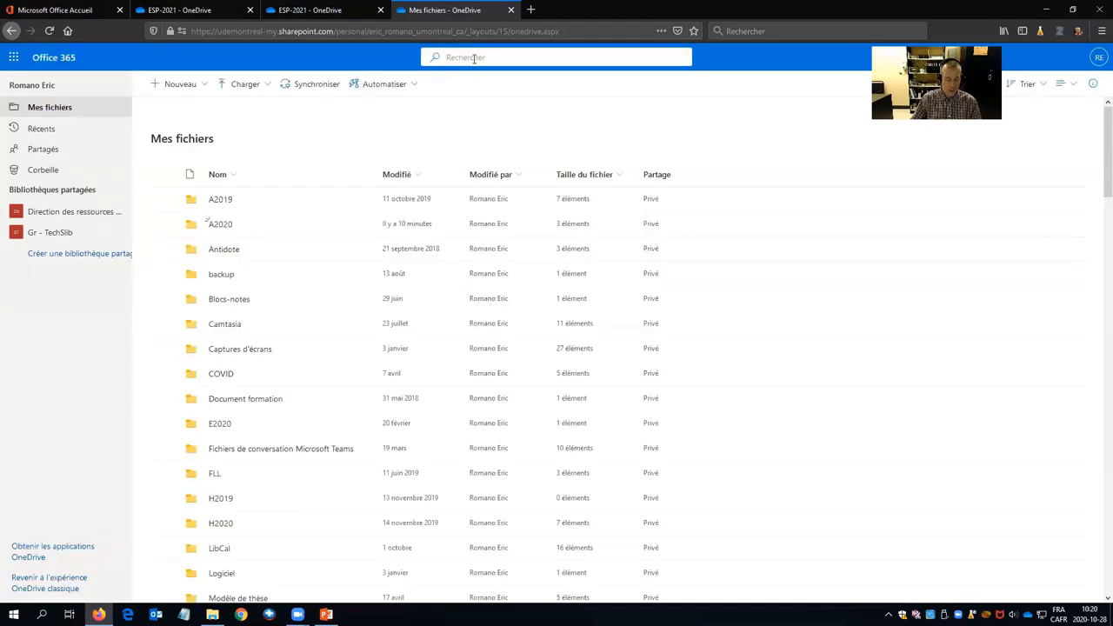
left_click(532, 53)
type("soleil")
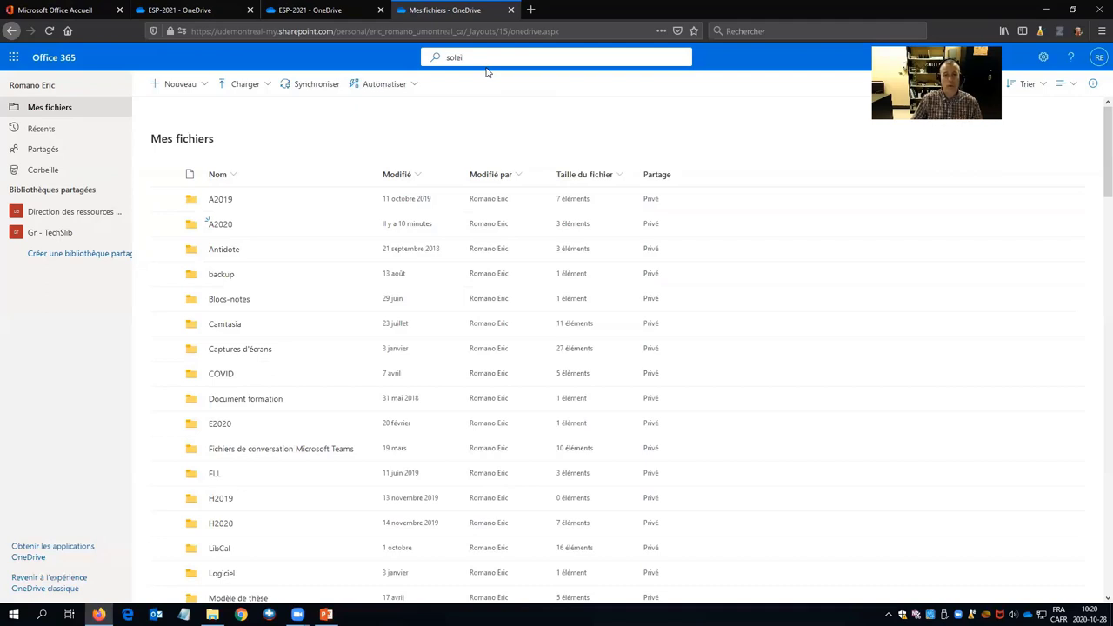
- Delete soleil.docx from the A2019 folder
left_click(220, 202)
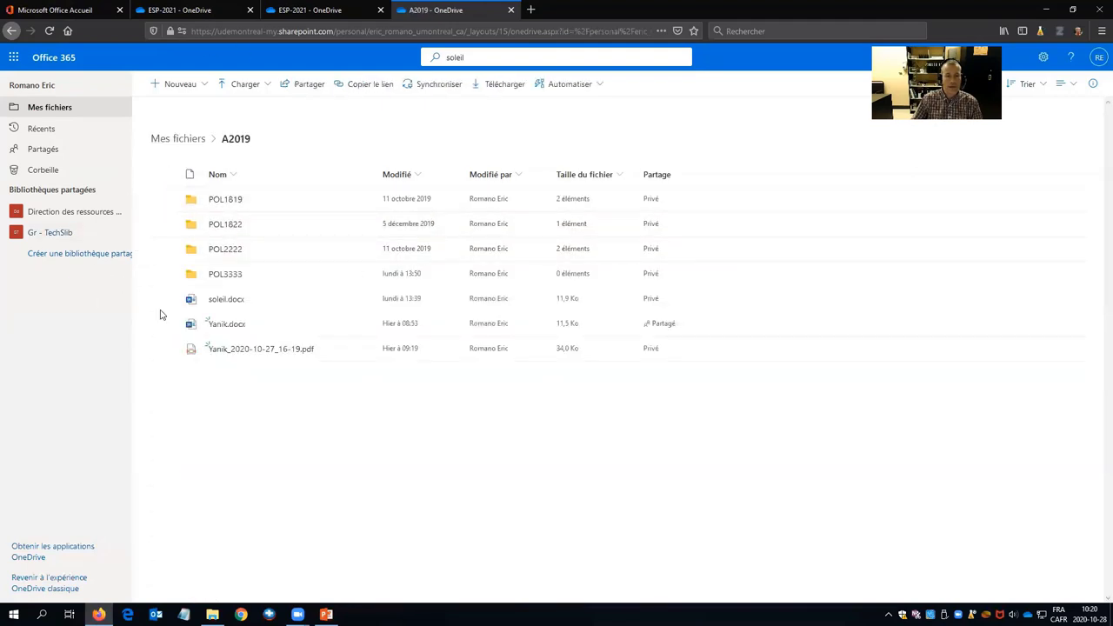
mouse_move(231, 305)
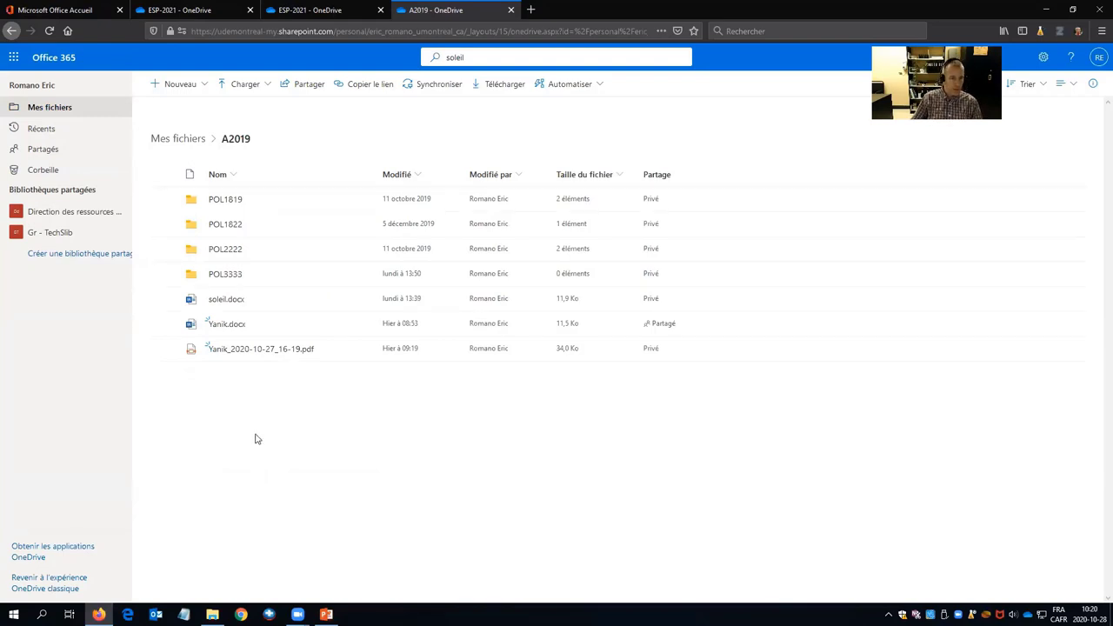
left_click(165, 300)
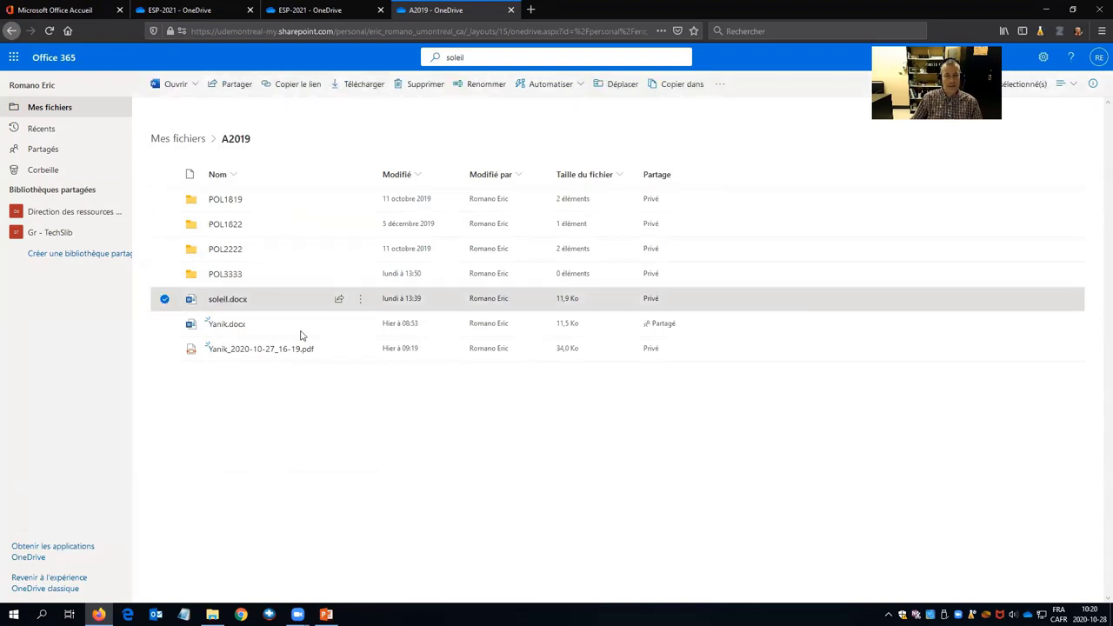
mouse_move(361, 300)
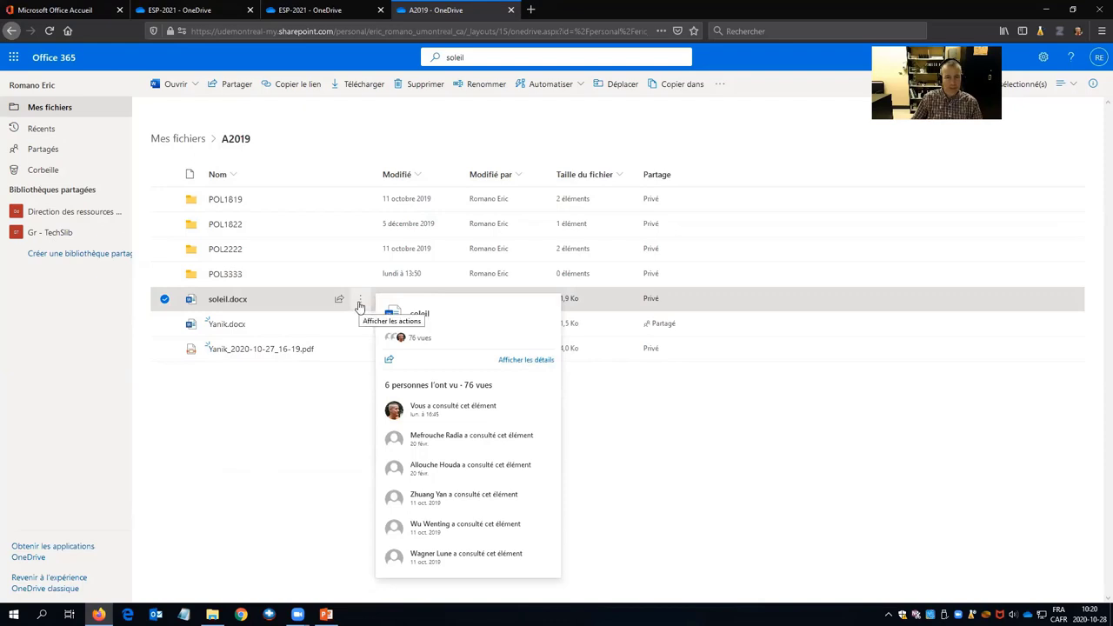
left_click(360, 304)
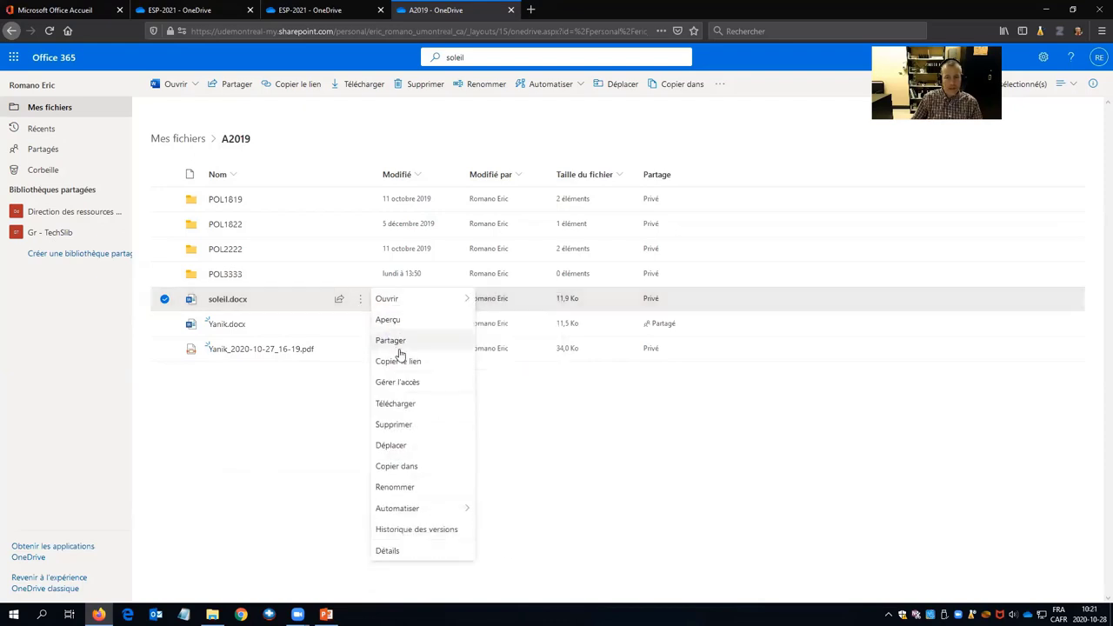
left_click(432, 427)
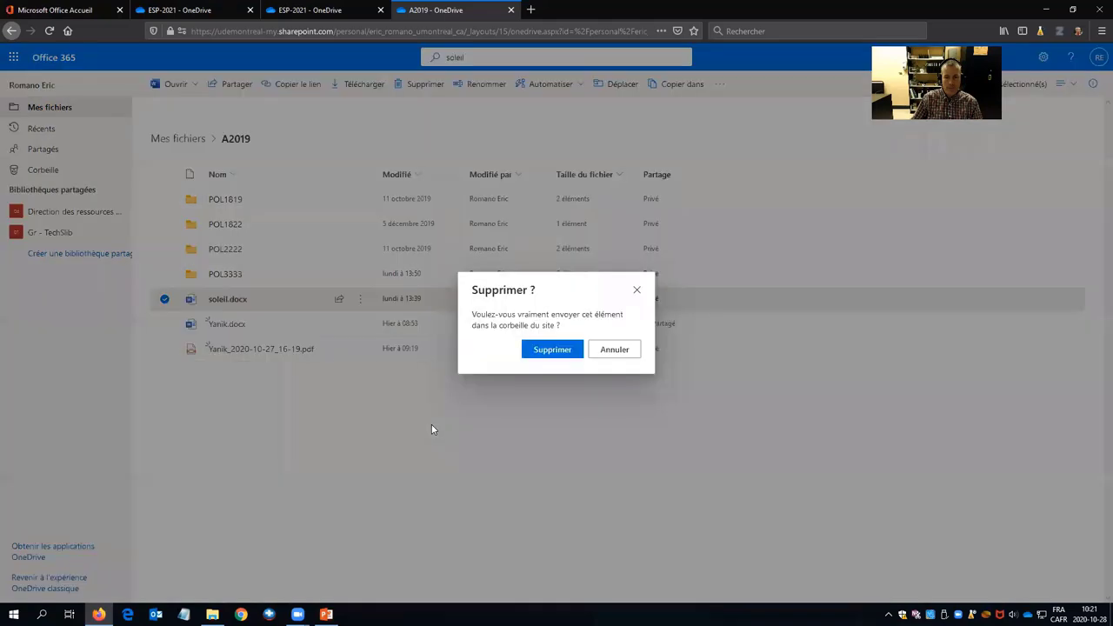
left_click(554, 350)
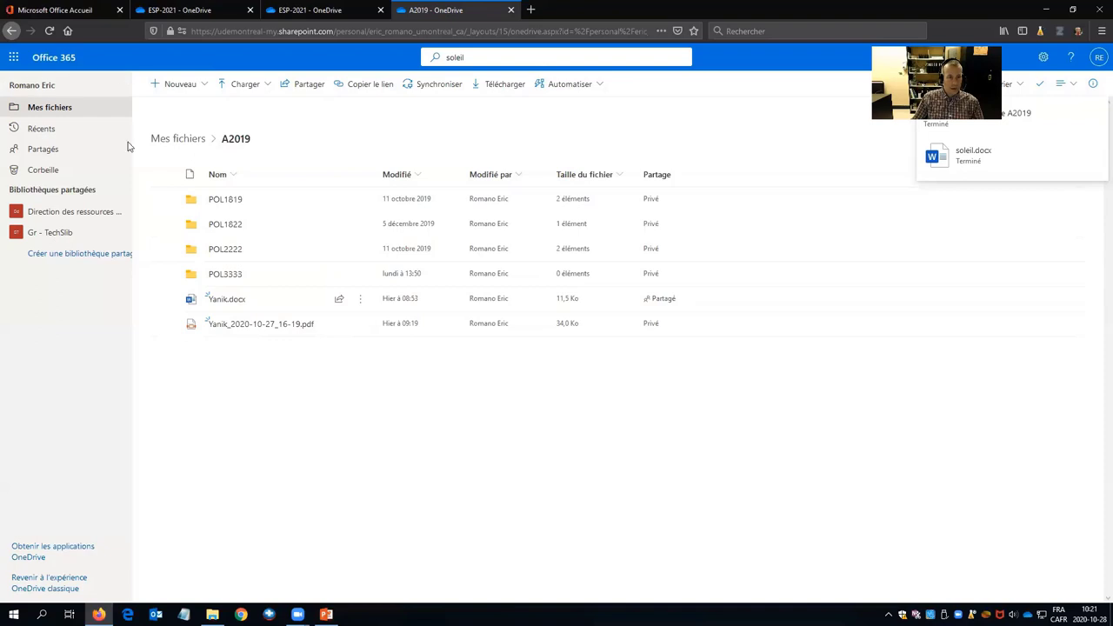
- Review the root files, the recently used files and the files shared with this account
left_click(59, 105)
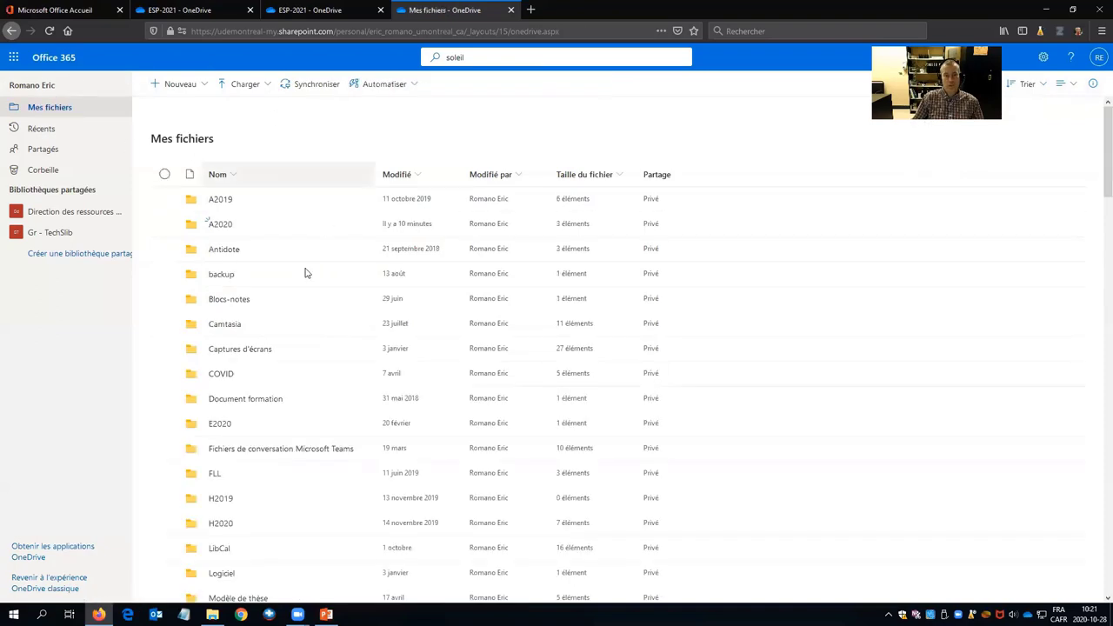
left_click(38, 130)
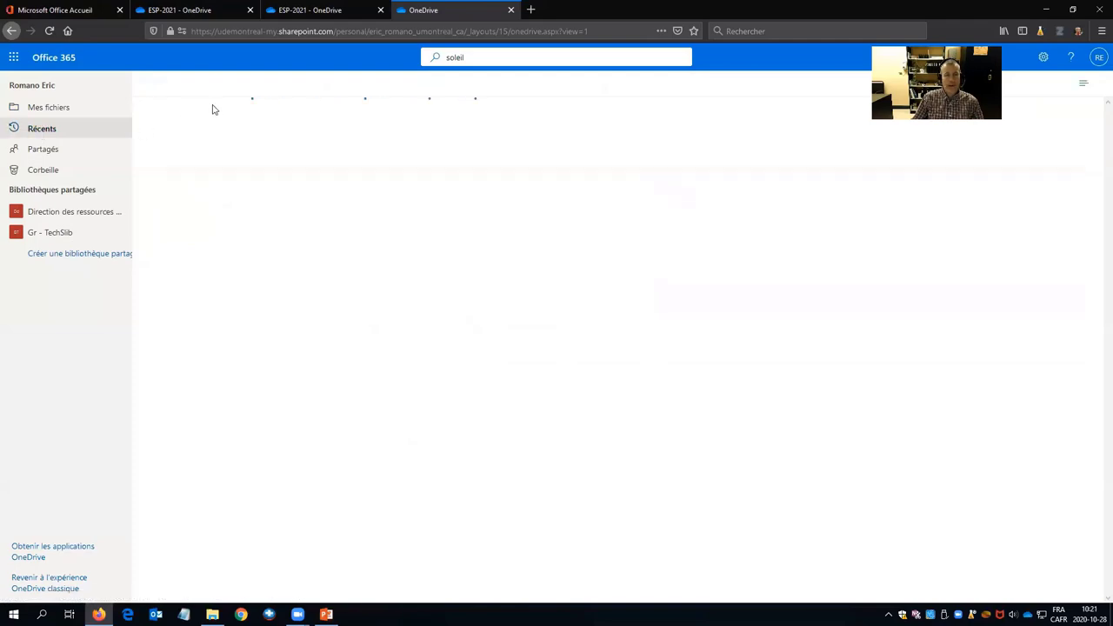
scroll(343, 366, "down", 2)
scroll(343, 366, "down", 2)
scroll(343, 366, "up", 5)
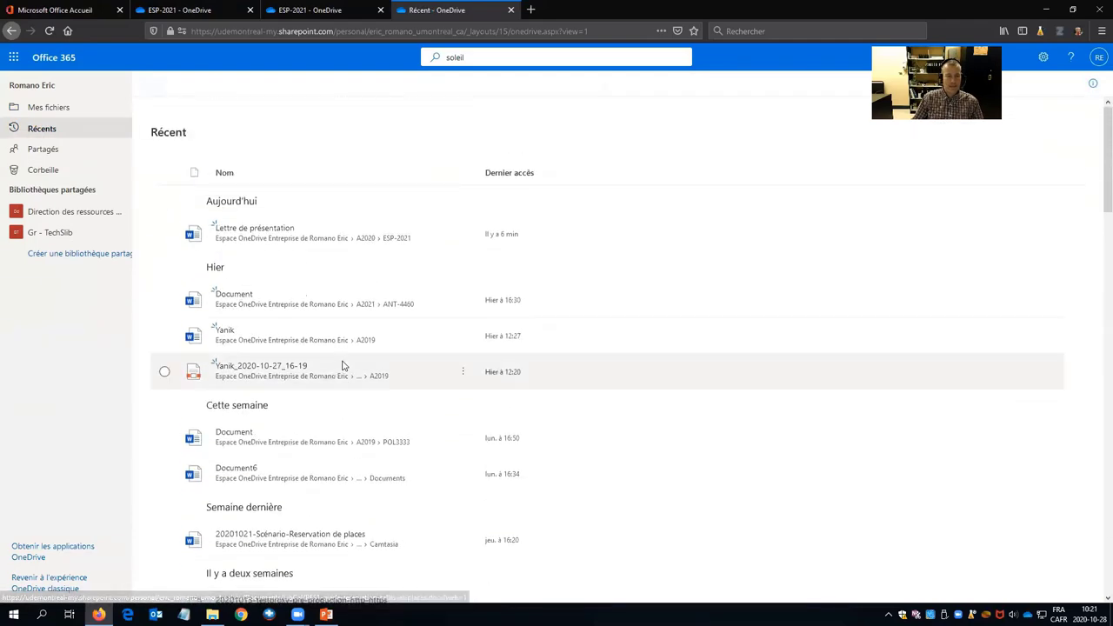
left_click(44, 150)
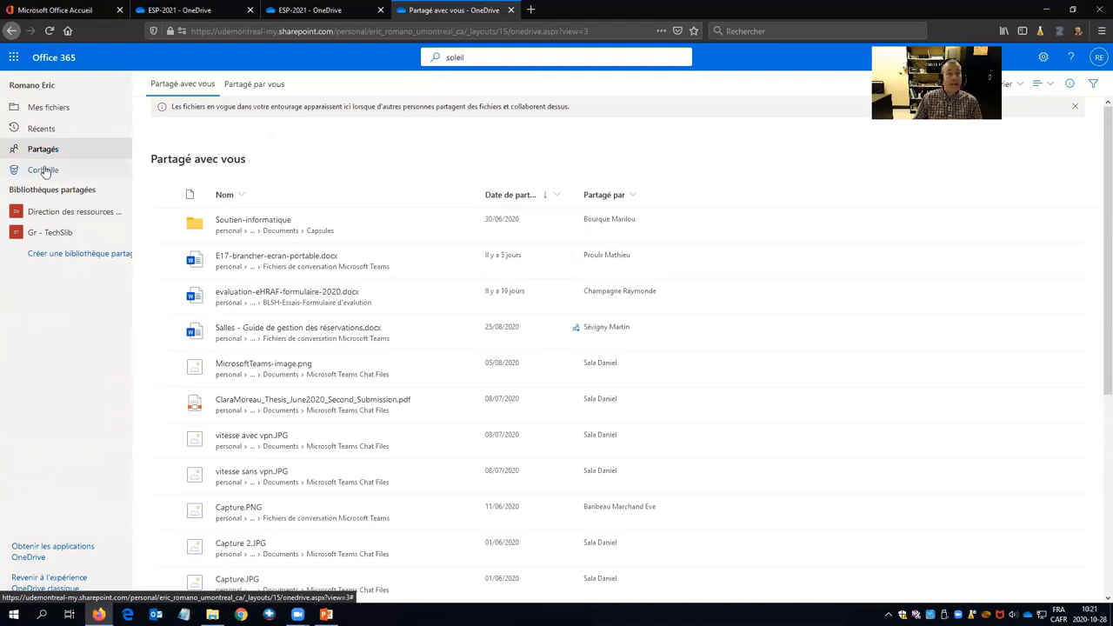
- Look over the deleted items in the Corbeille and empty it completely
left_click(44, 171)
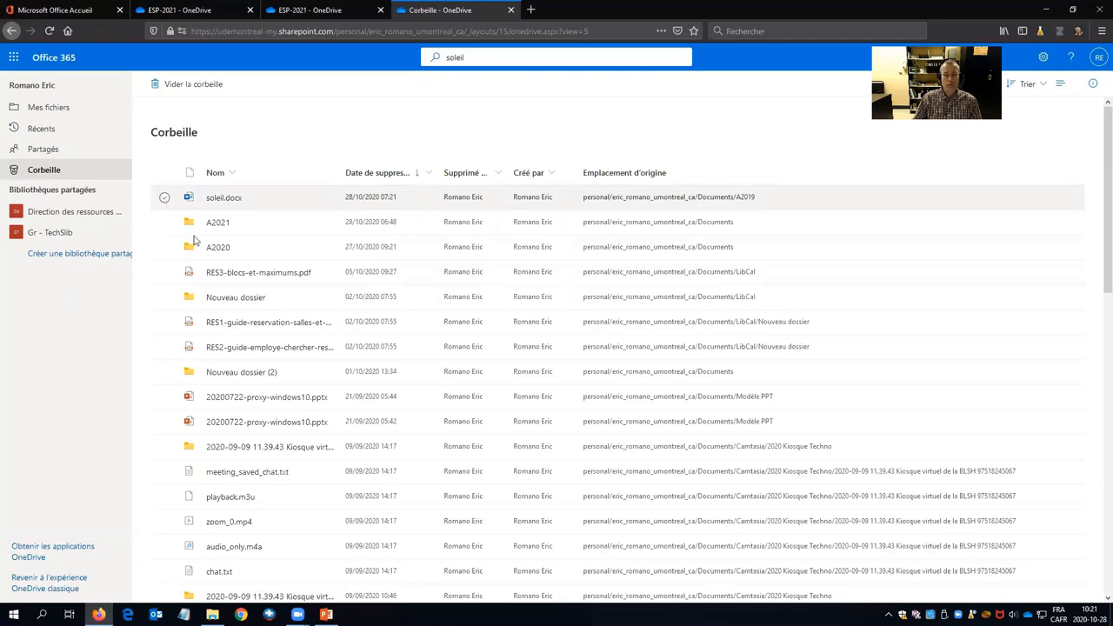
scroll(238, 351, "down", 3)
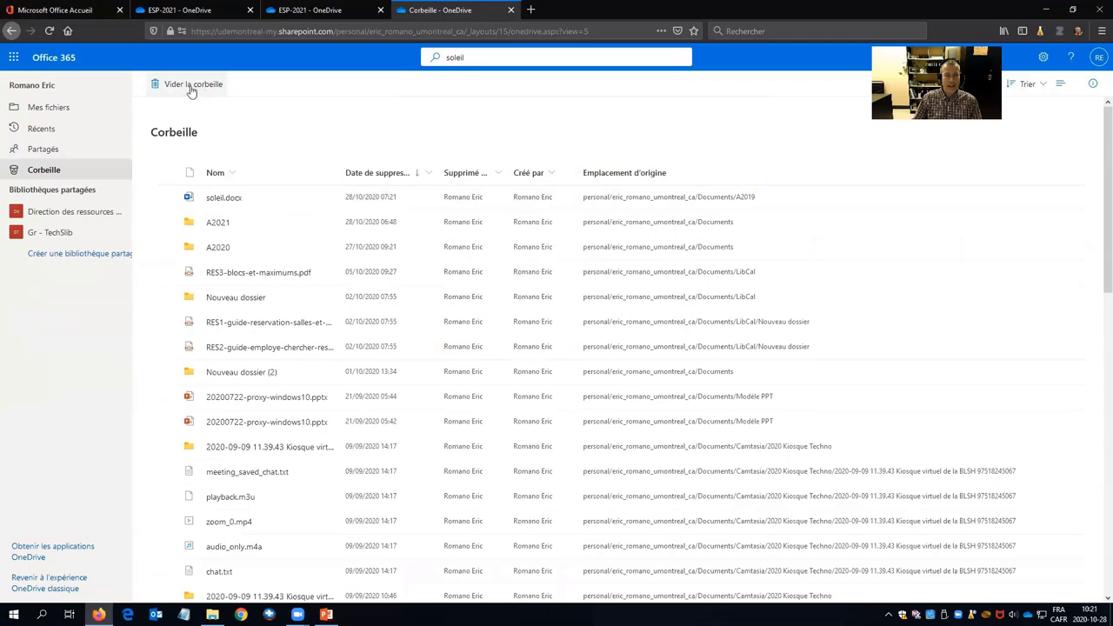
left_click(189, 87)
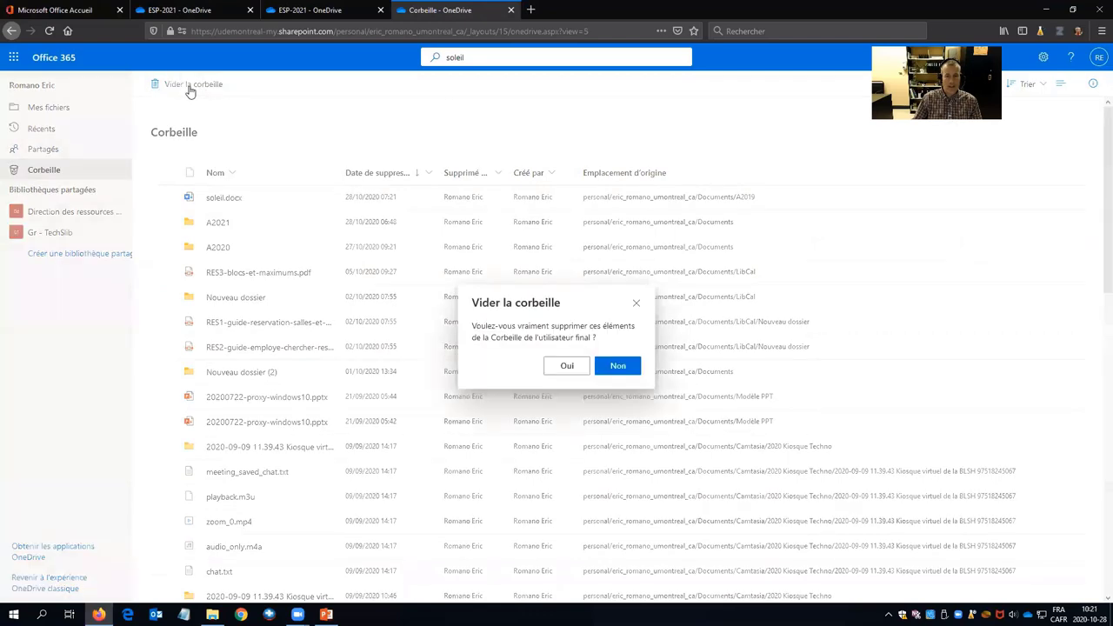
left_click(567, 366)
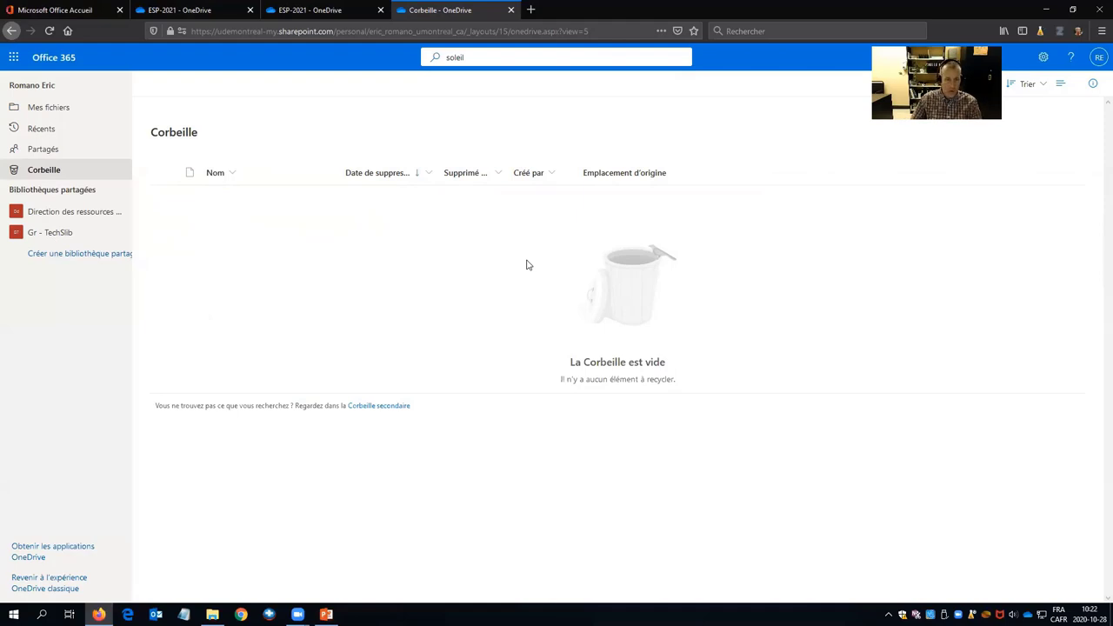
- Empty the Corbeille secondaire so its deleted items are permanently removed
left_click(383, 406)
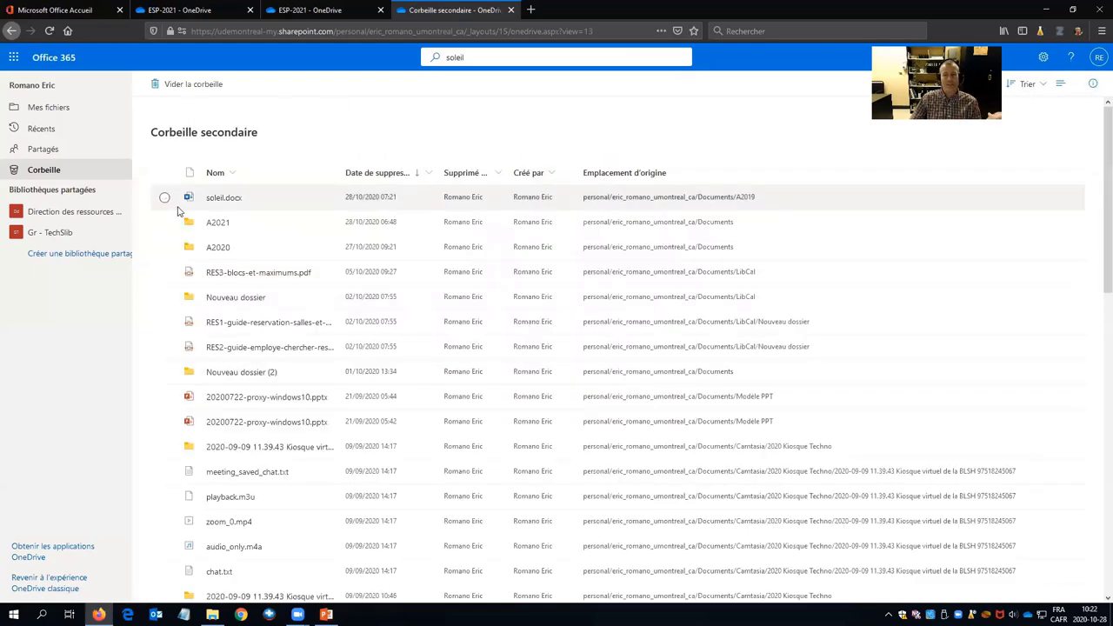
left_click(193, 84)
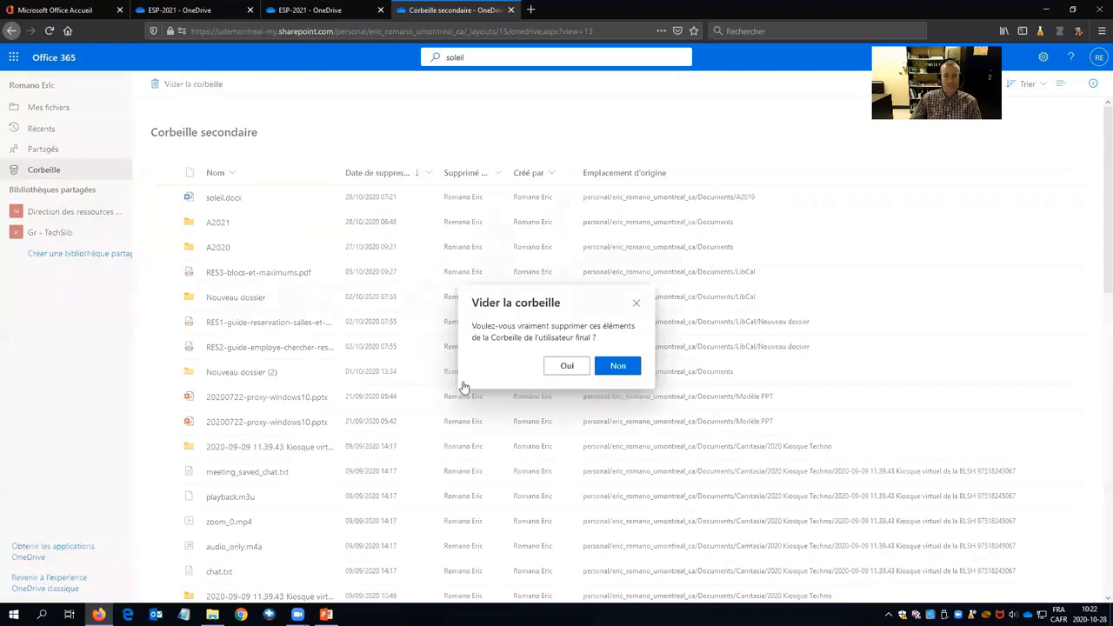
left_click(568, 367)
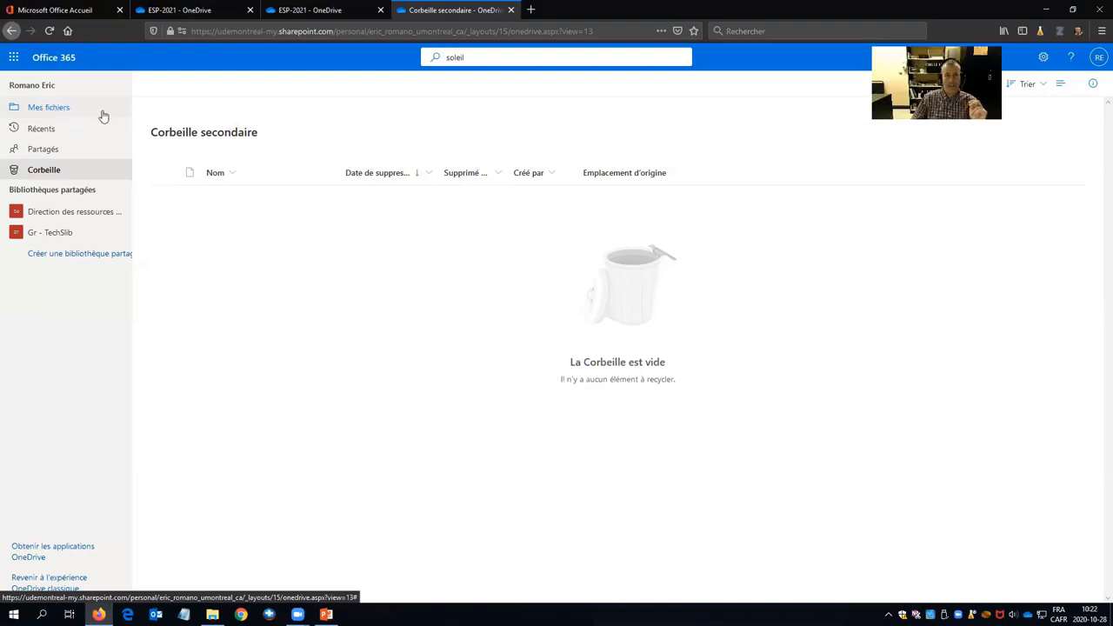
- Set up sharing of Présentation finale.pptx from the A2020 > ANG-4667 folder and add a colleague found by first name as recipient
left_click(47, 108)
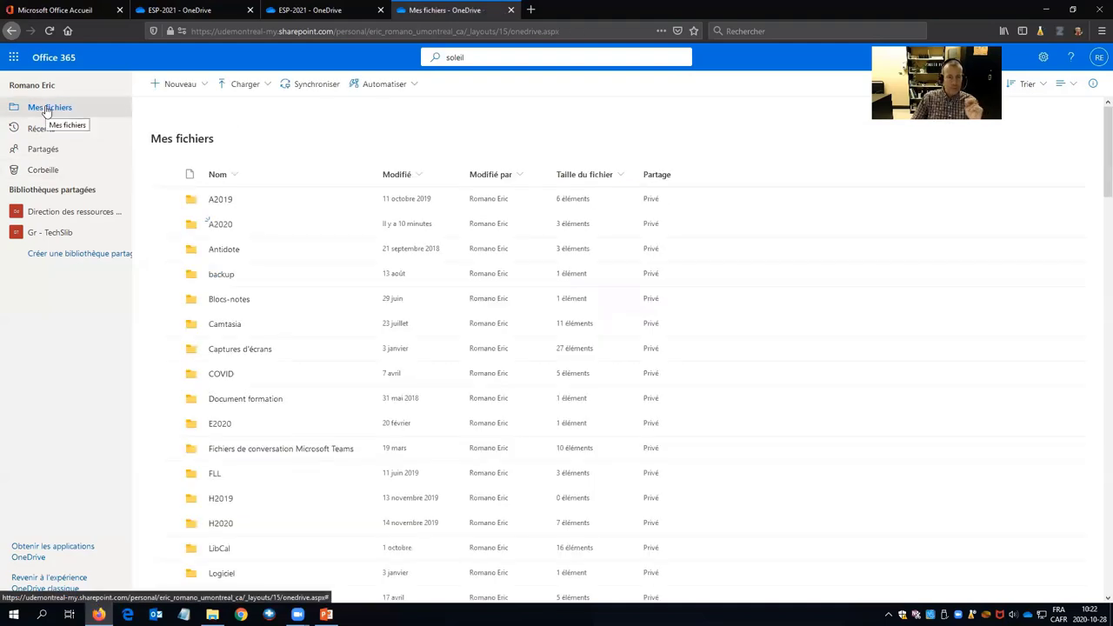
left_click(220, 224)
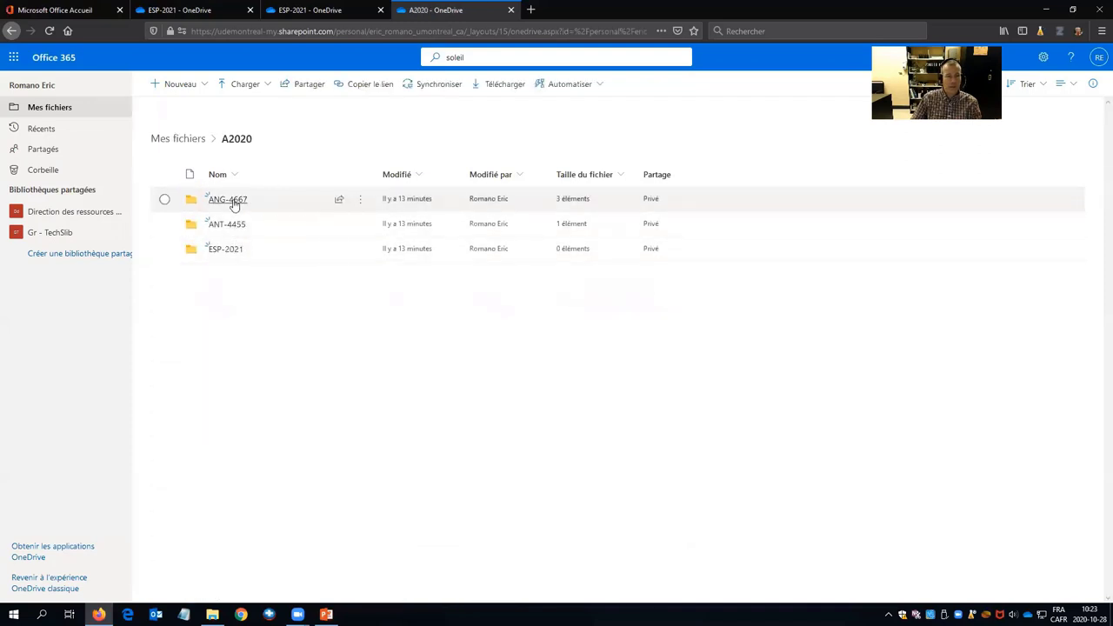
left_click(227, 200)
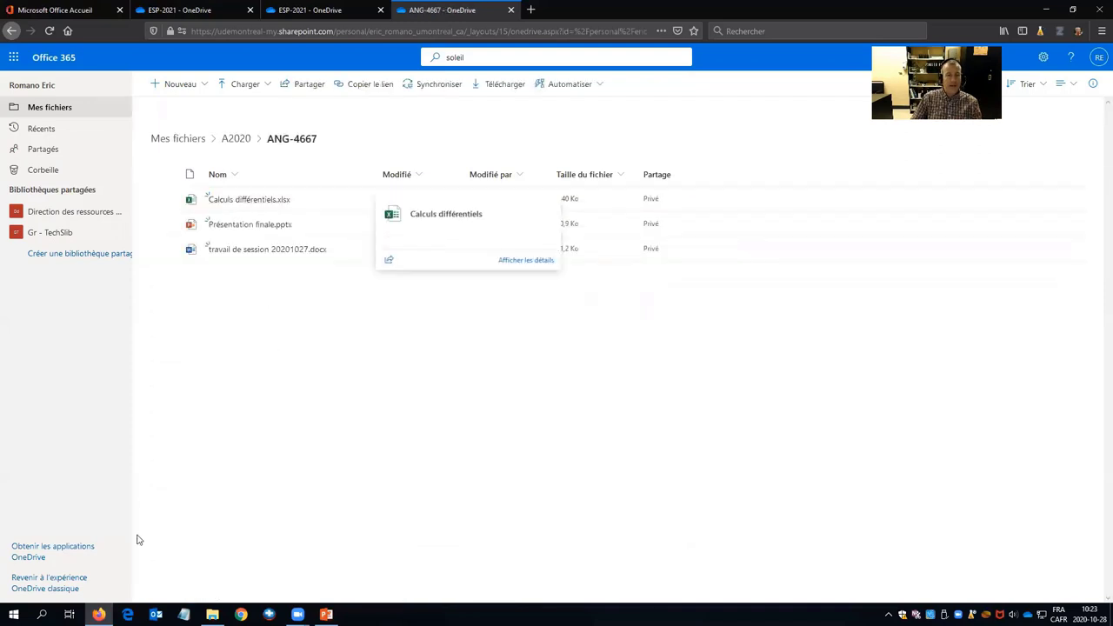
left_click(165, 225)
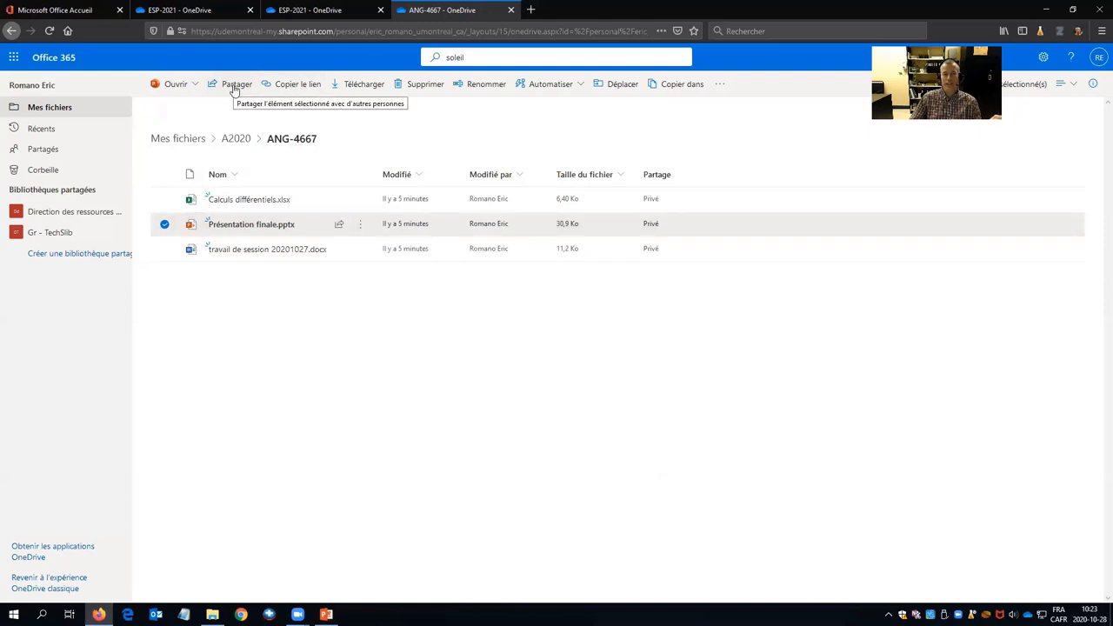
mouse_move(339, 228)
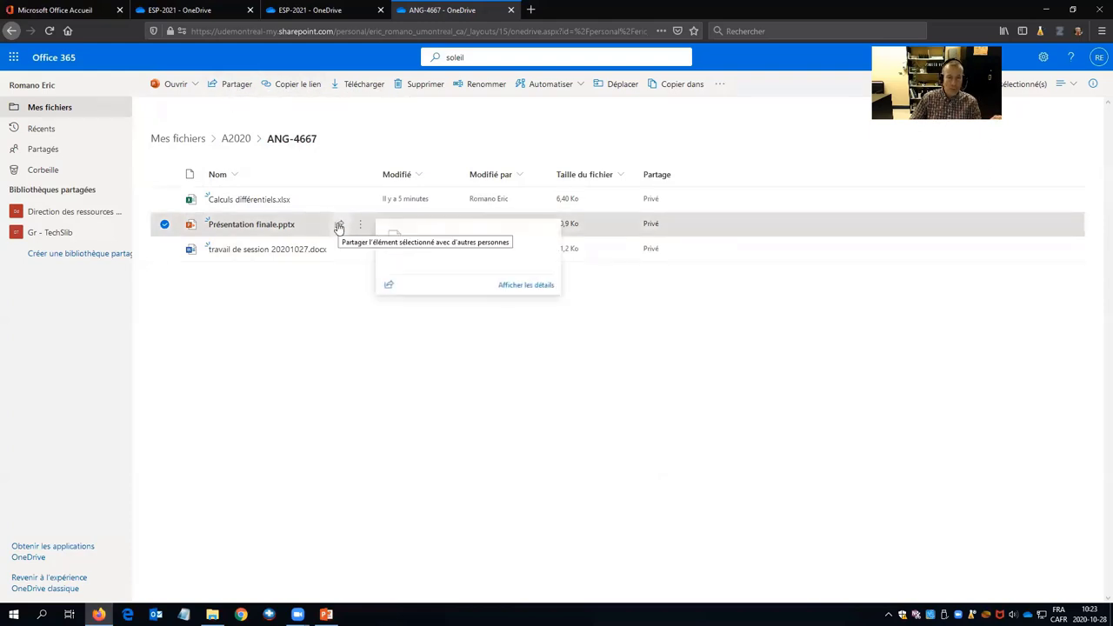
left_click(364, 228)
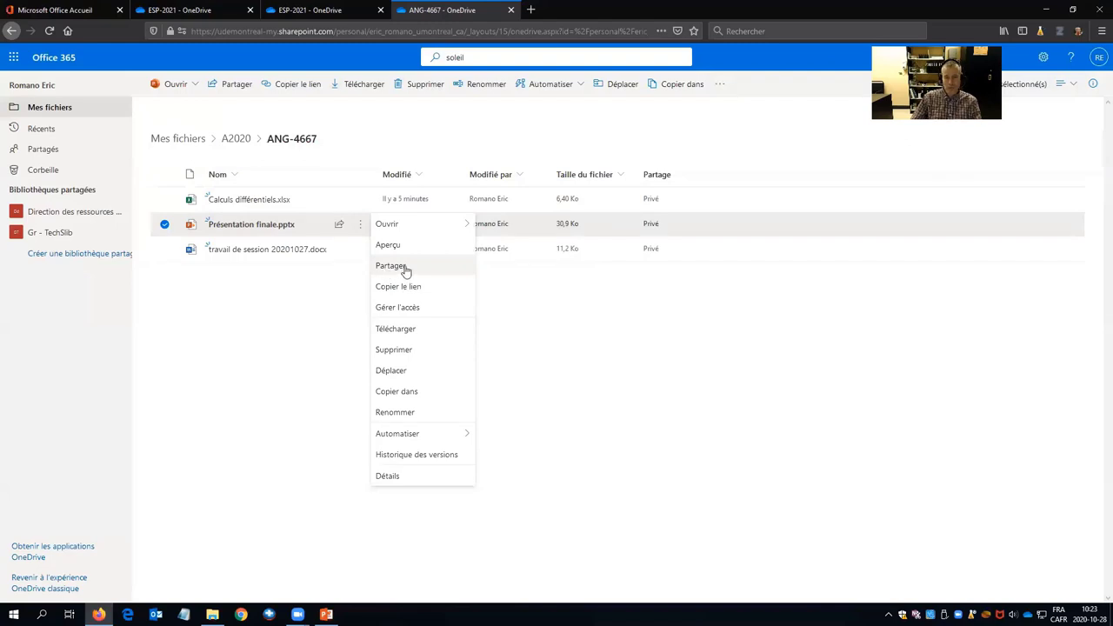
left_click(407, 272)
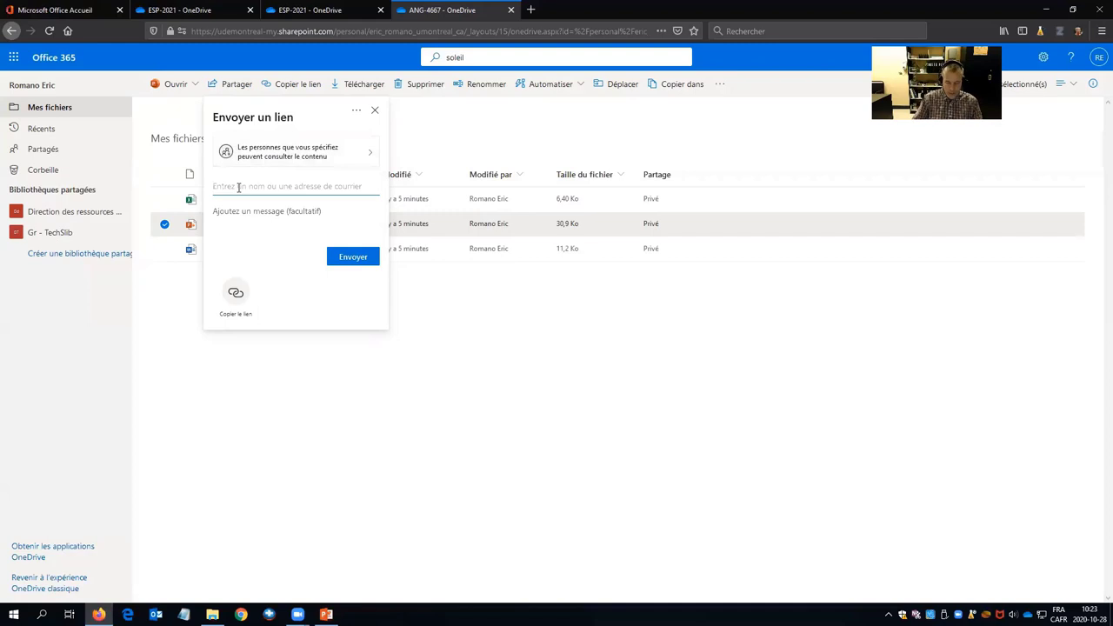
type("marie")
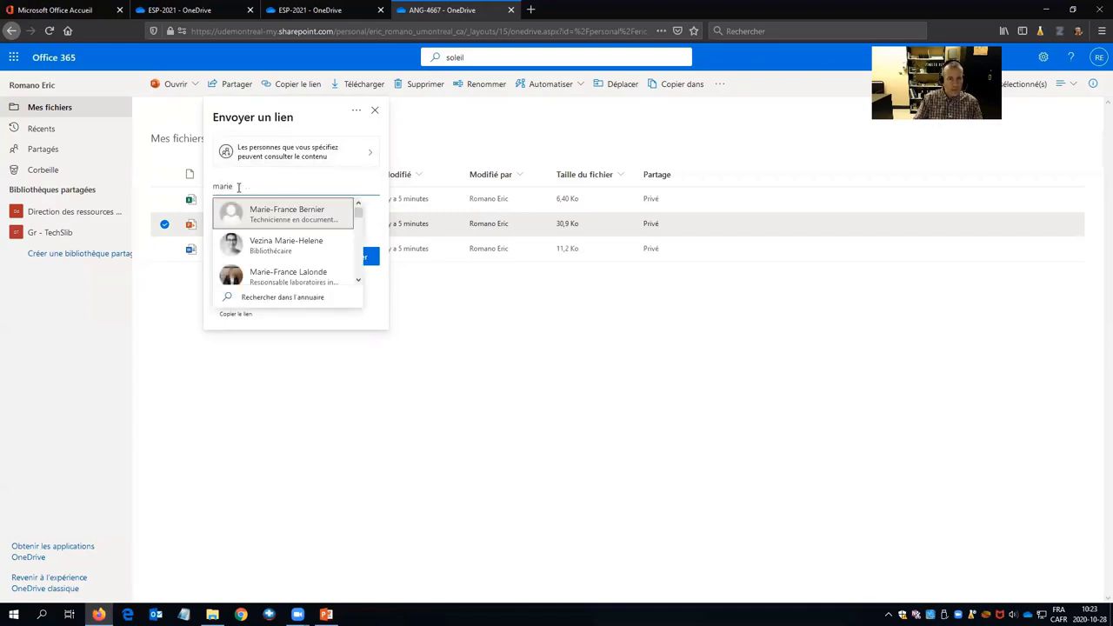
left_click(271, 215)
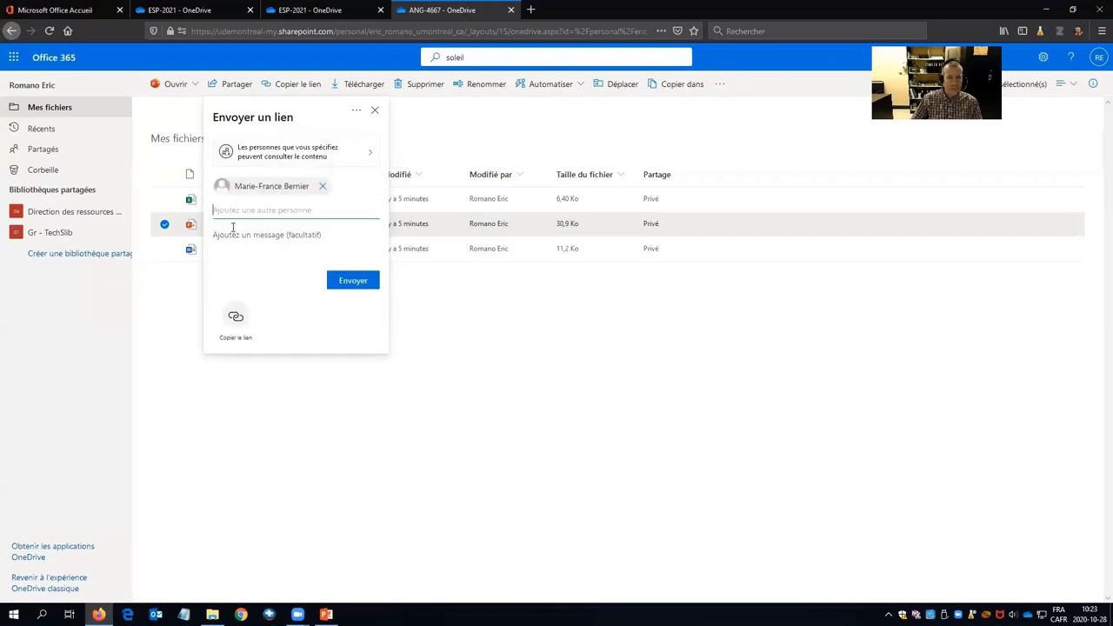
- Allow editing for the specified people on the sharing link, apply the setting and send the link
left_click(275, 150)
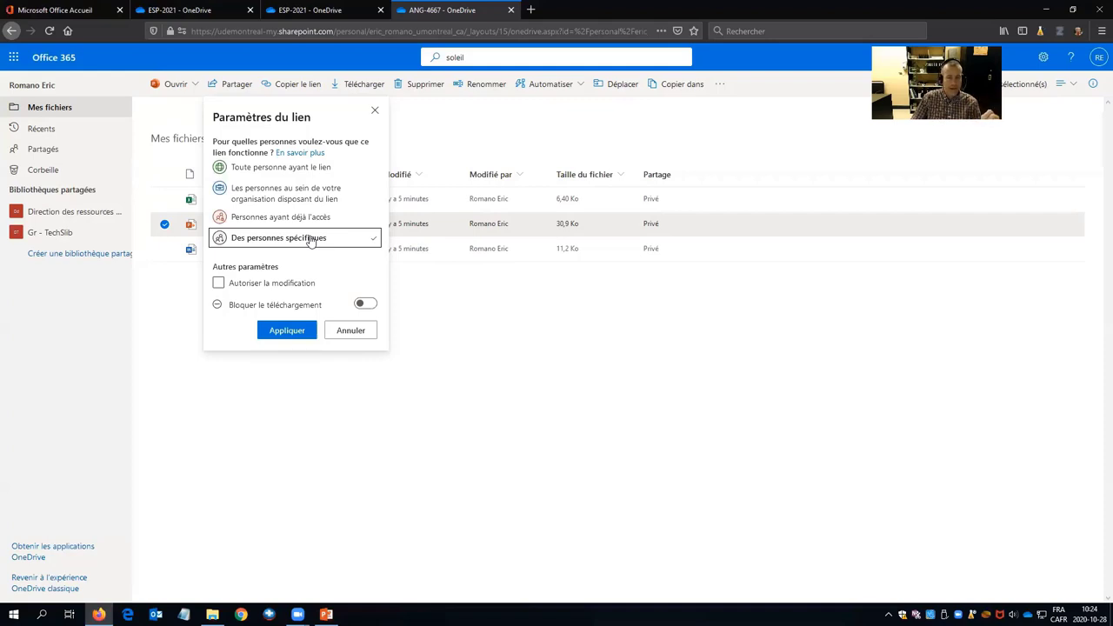
left_click(219, 285)
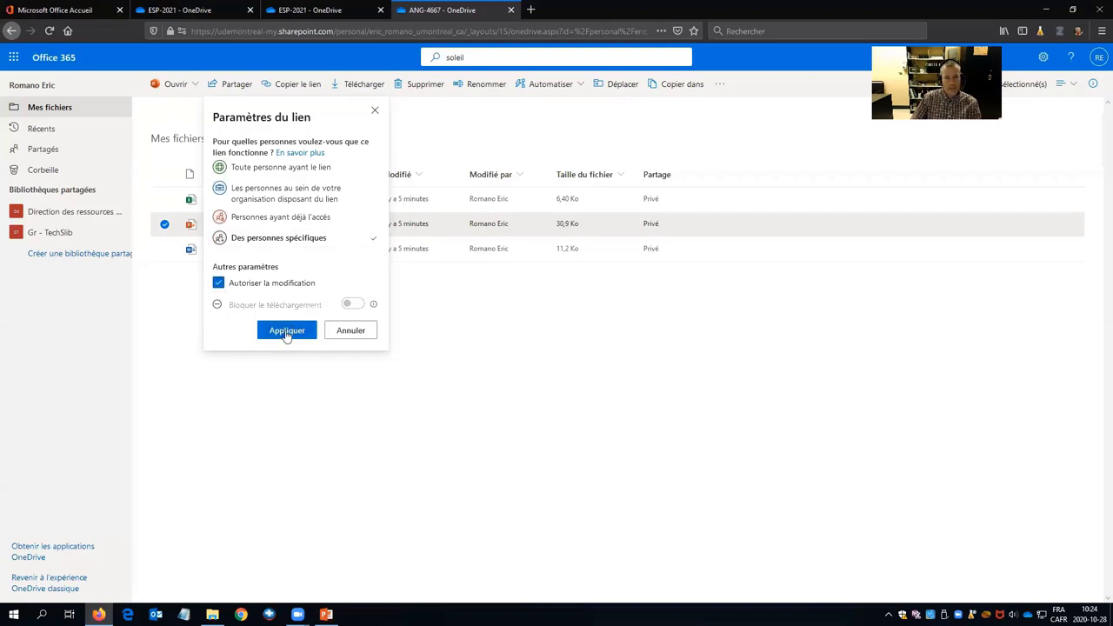
left_click(287, 333)
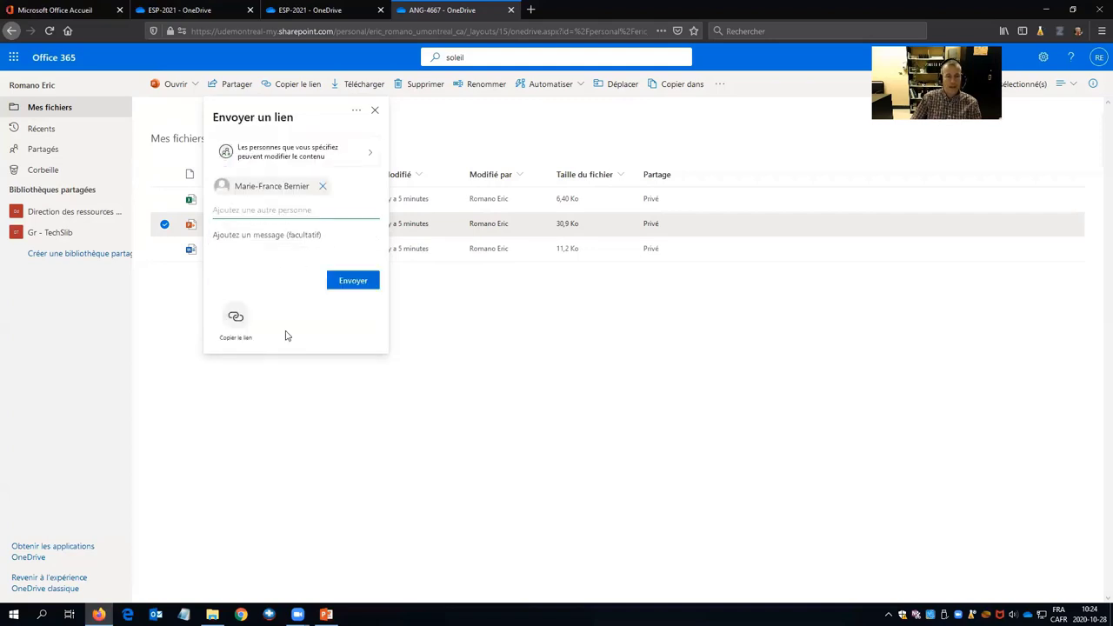
left_click(353, 285)
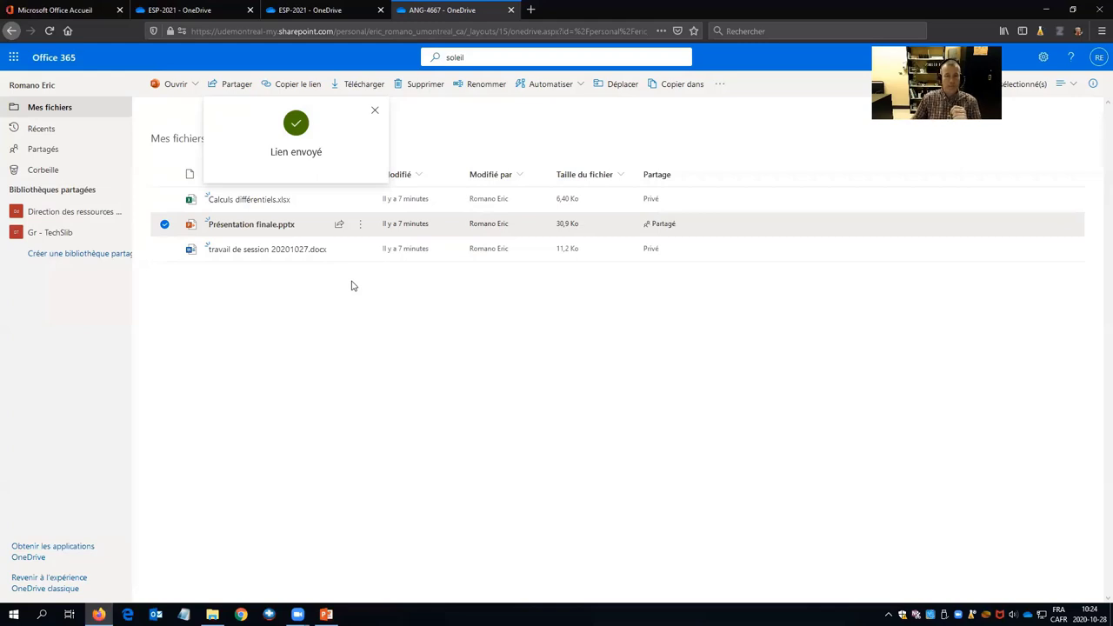
left_click(375, 110)
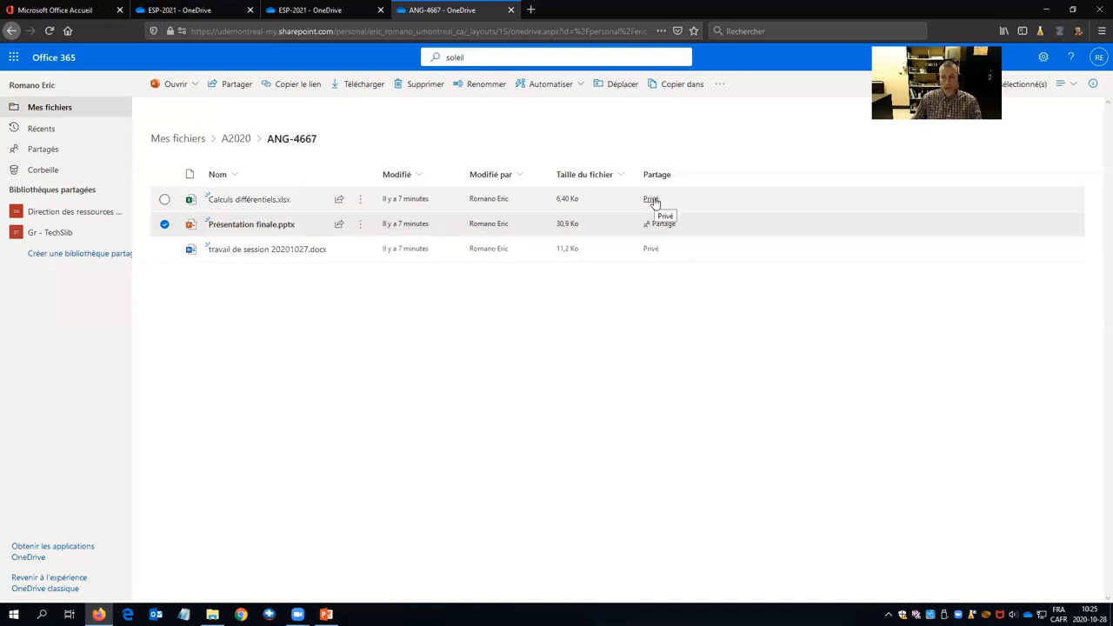
- Review who has access to Présentation finale.pptx, and check its version history and the options for version 1.0
left_click(661, 224)
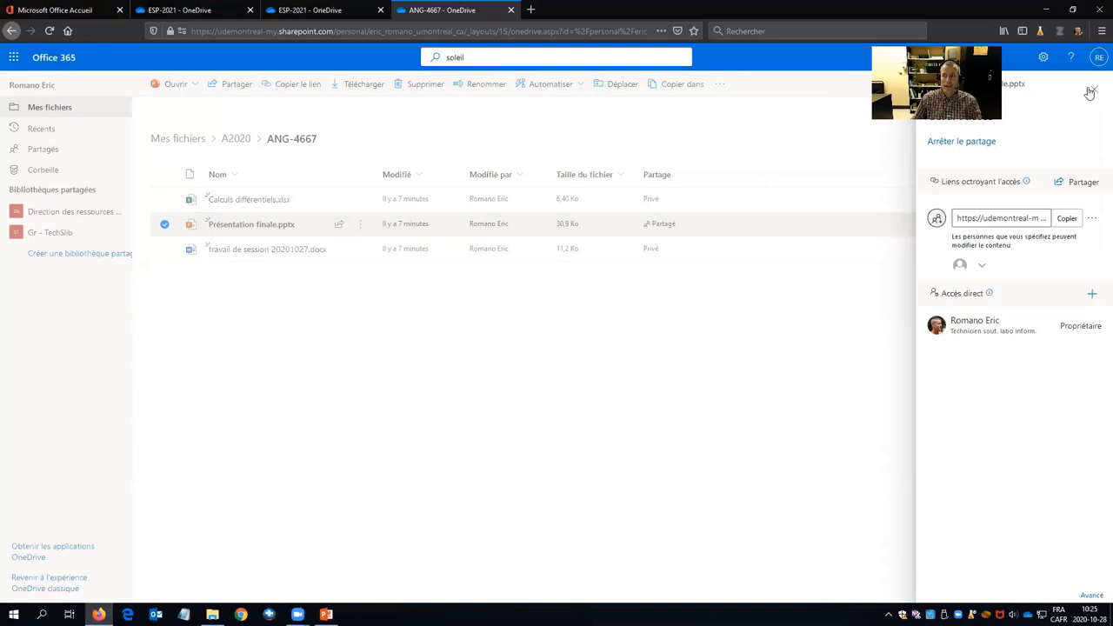
left_click(457, 139)
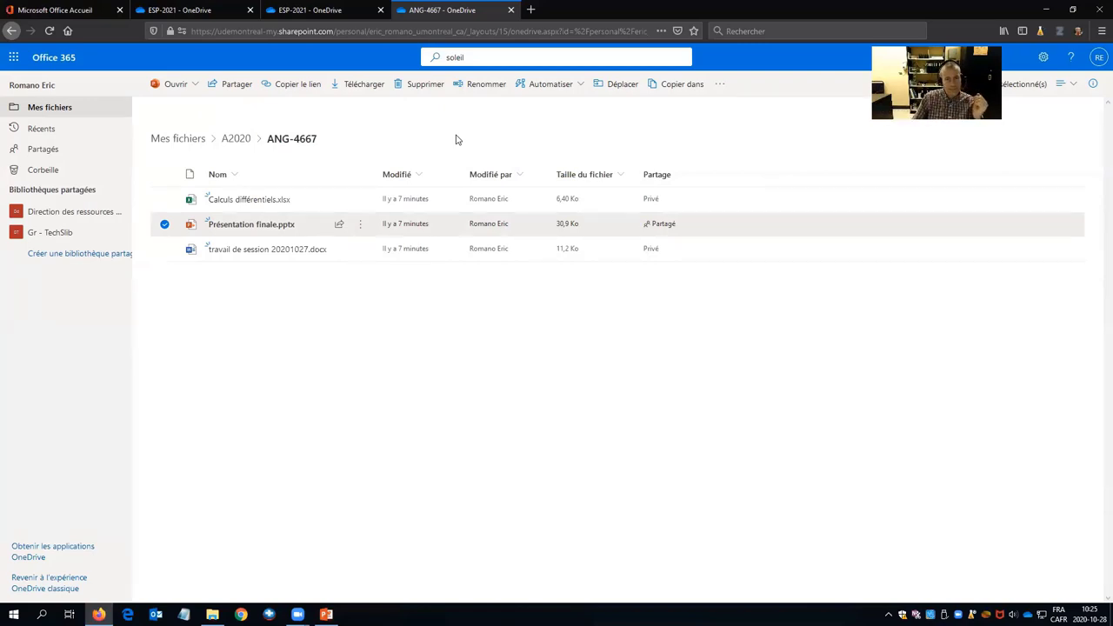
left_click(359, 228)
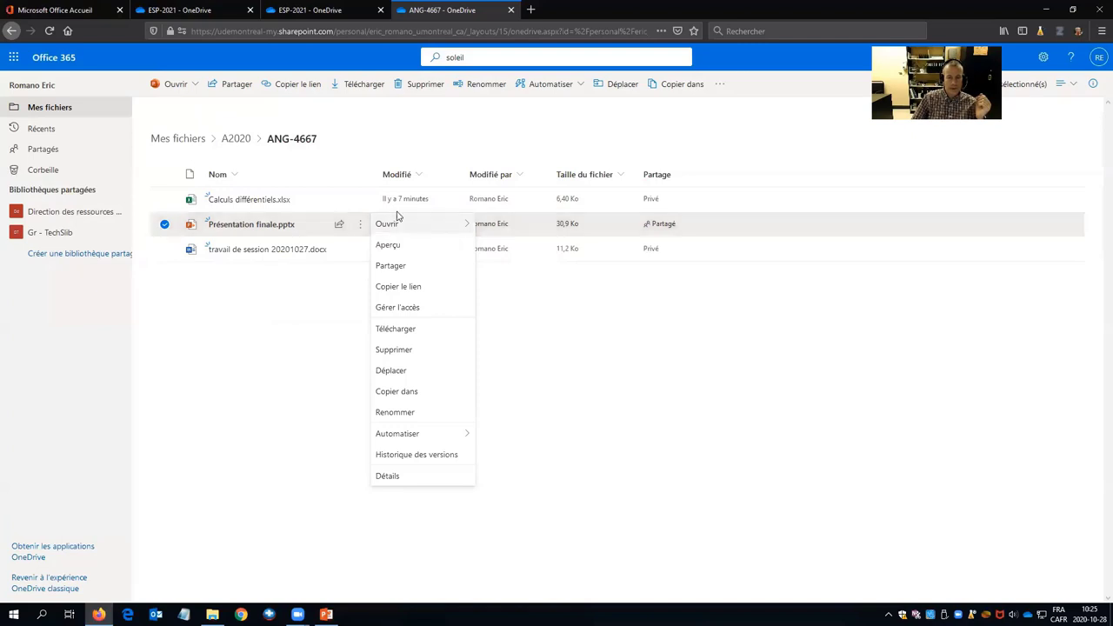
left_click(442, 460)
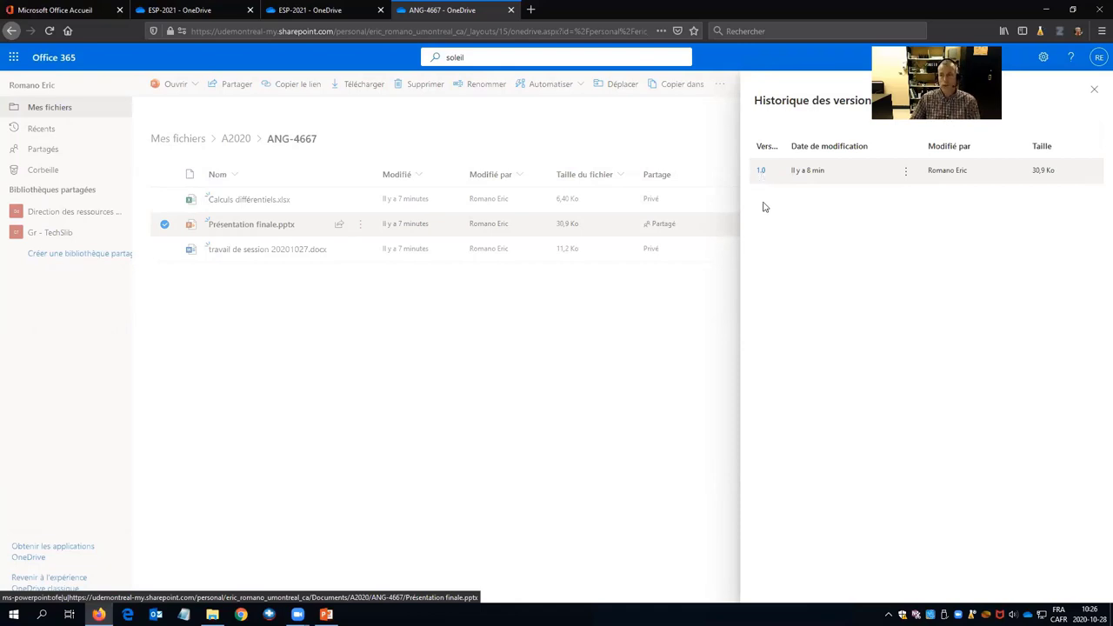
left_click(906, 172)
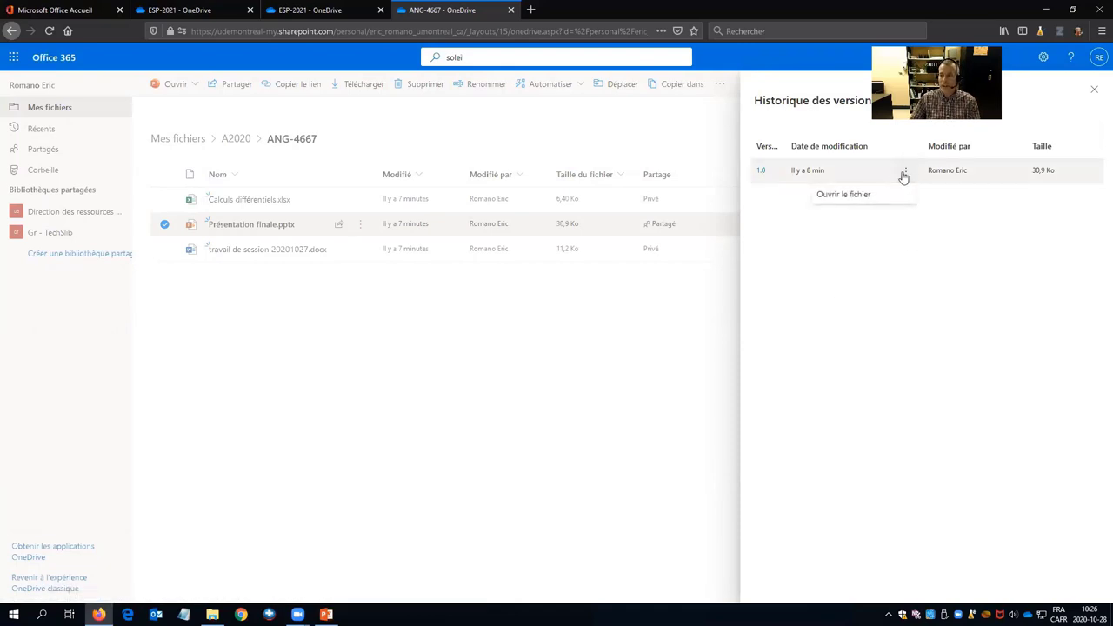
left_click(14, 59)
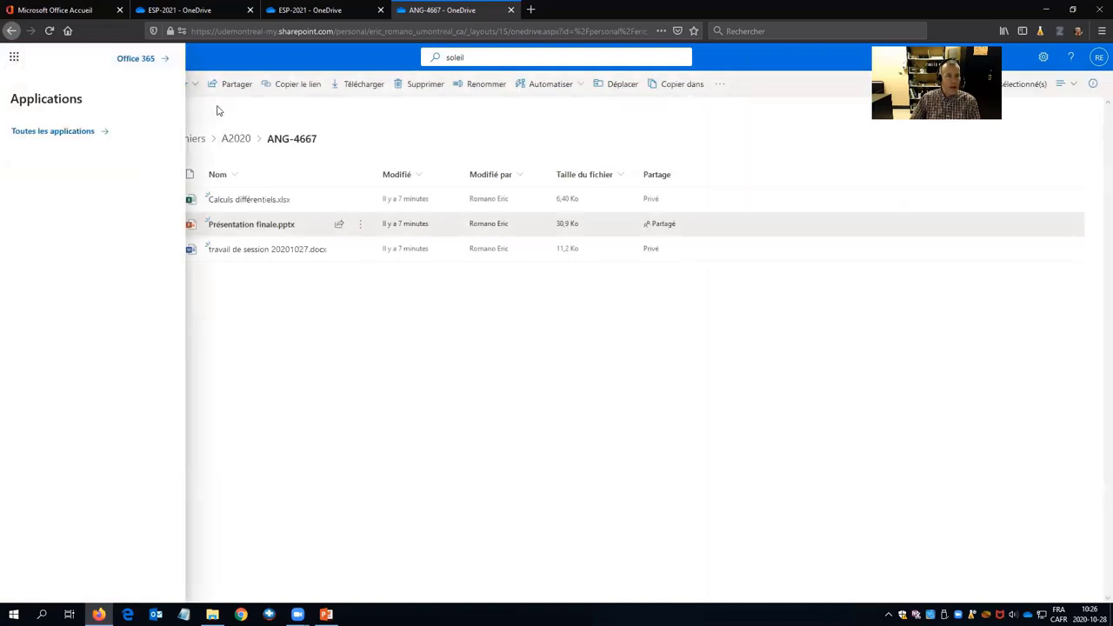
left_click(219, 110)
- View the version history of the shared Word document in the A2019 folder and the options for its version 1.0
left_click(236, 138)
left_click(183, 139)
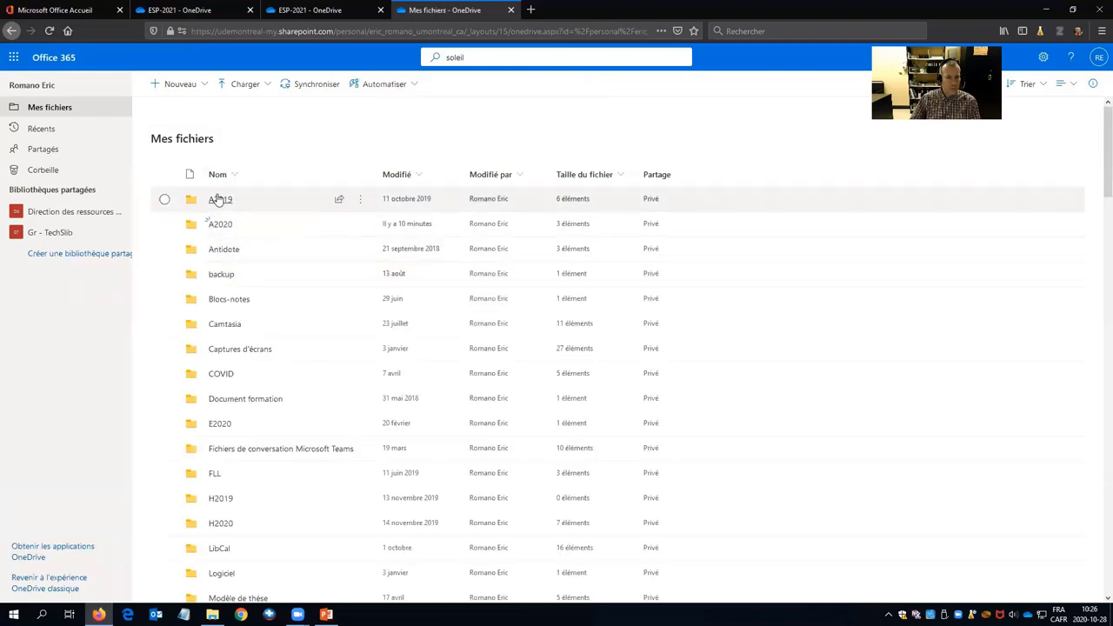
left_click(219, 199)
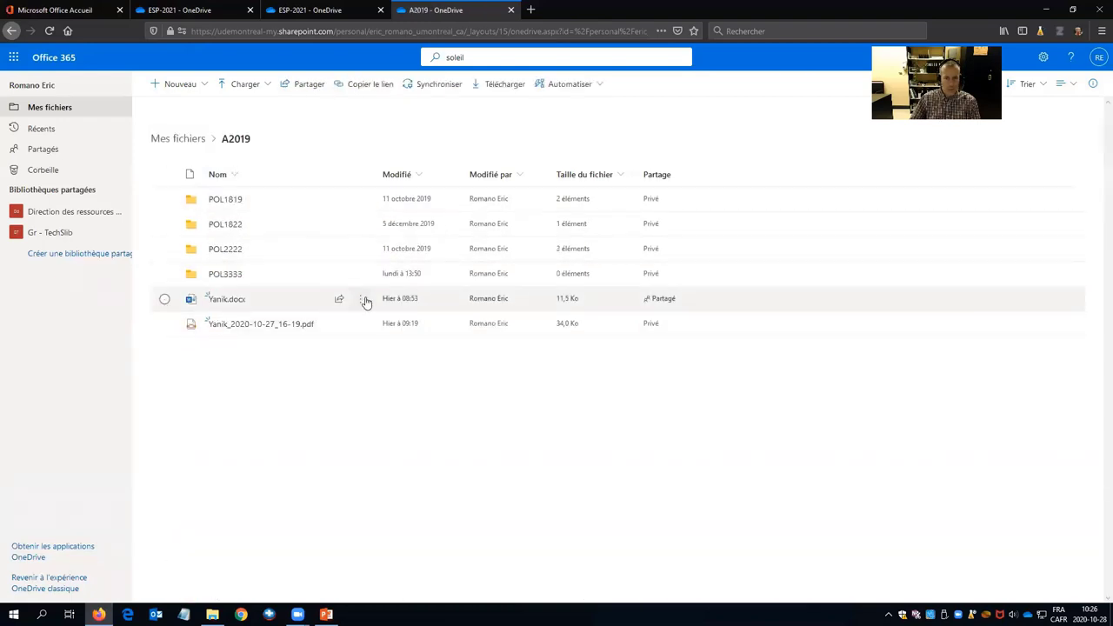
left_click(164, 299)
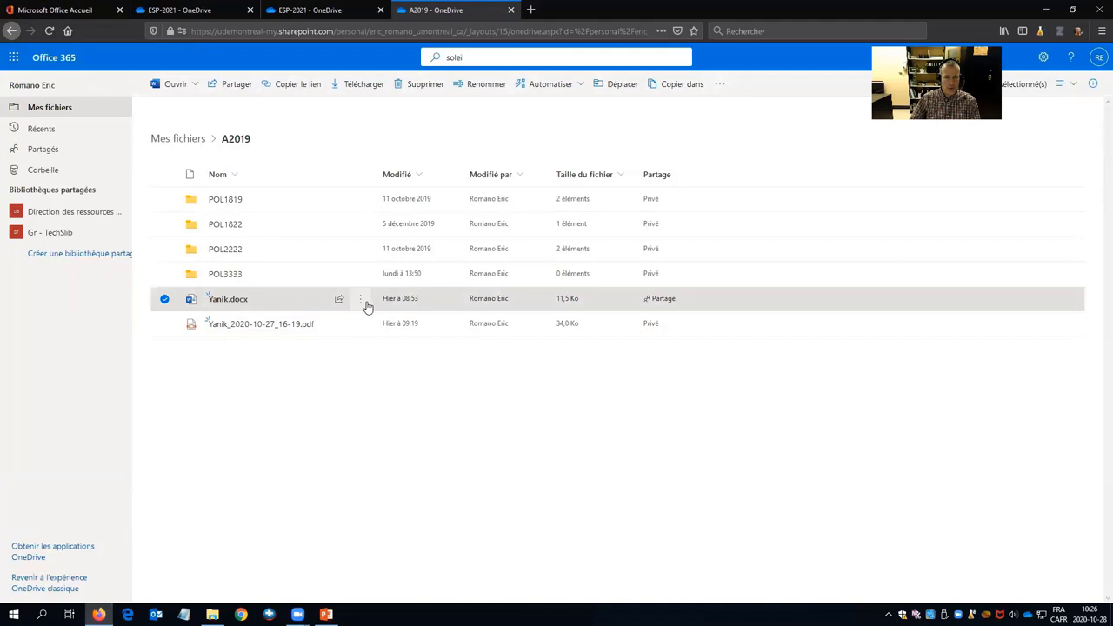
left_click(361, 301)
left_click(423, 531)
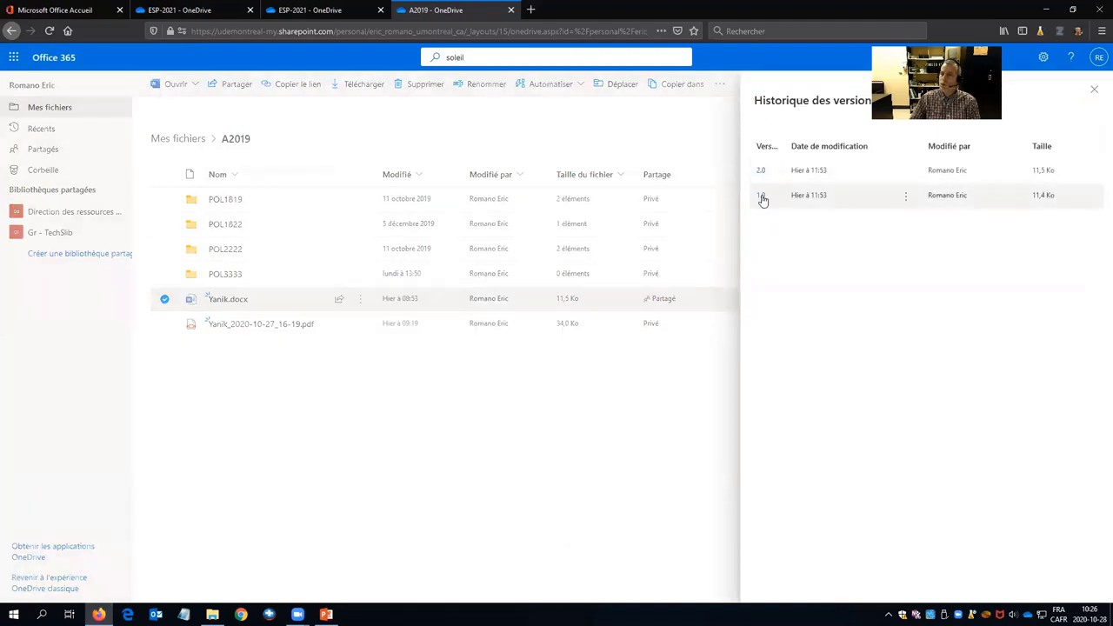
left_click(906, 198)
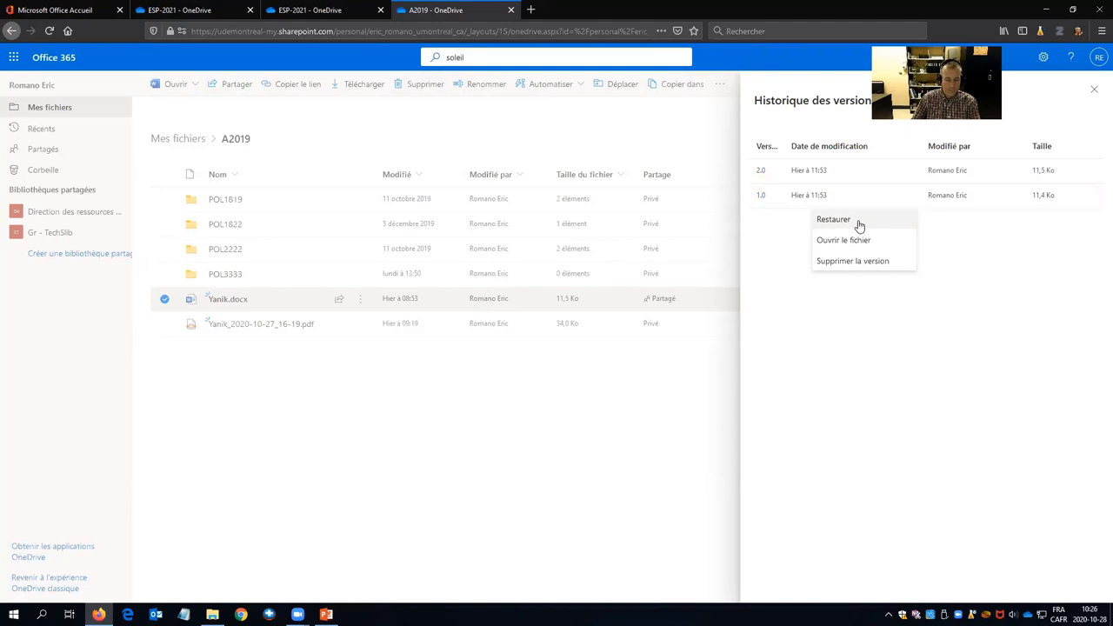
left_click(720, 126)
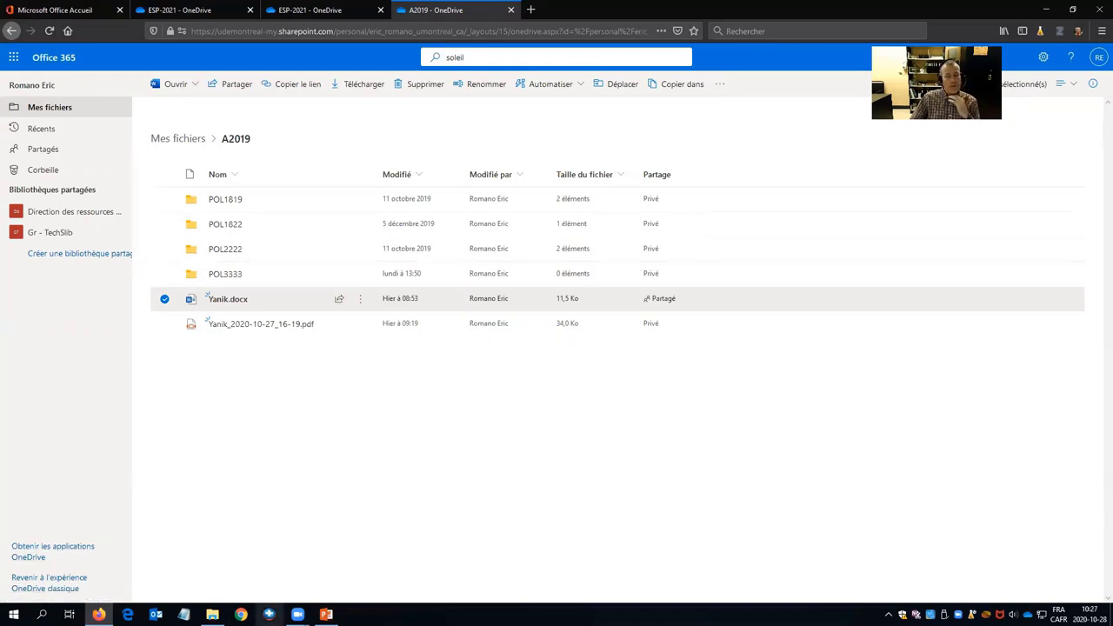
- Switch to PowerPoint and present slides 8 and 9 on accessing OneDrive, ending the slideshow on slide 9
left_click(326, 614)
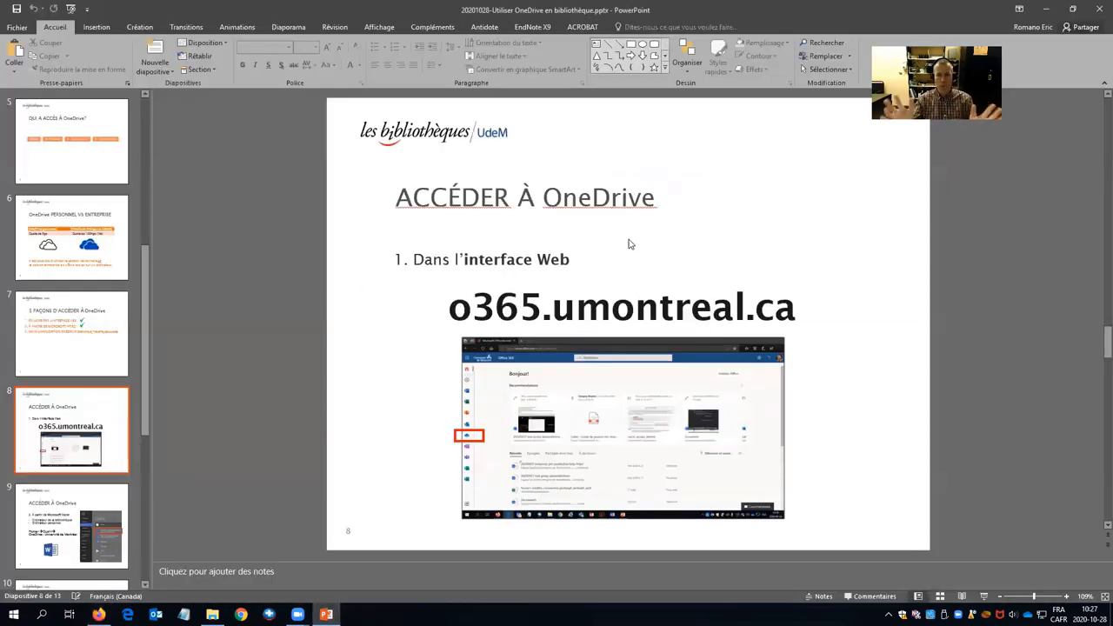
left_click(984, 596)
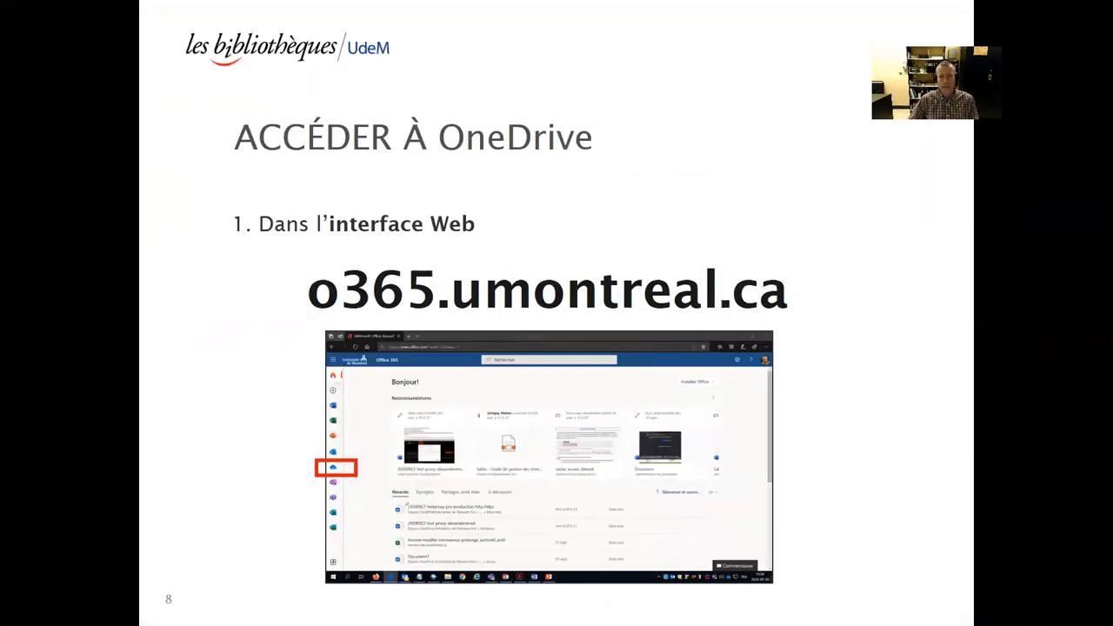
key("Right")
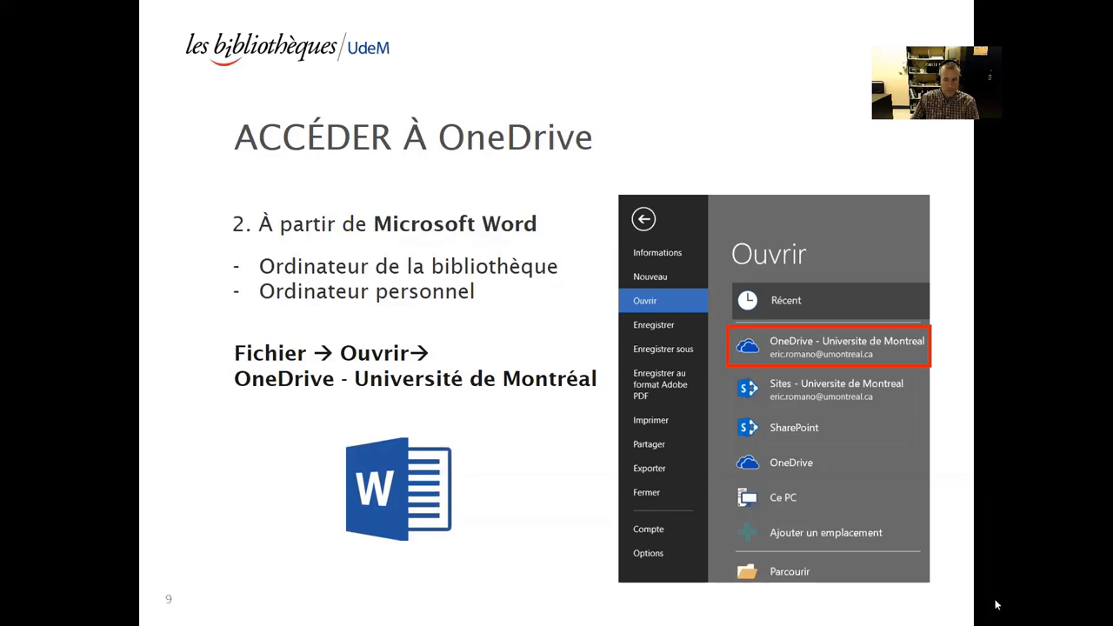
key("Escape")
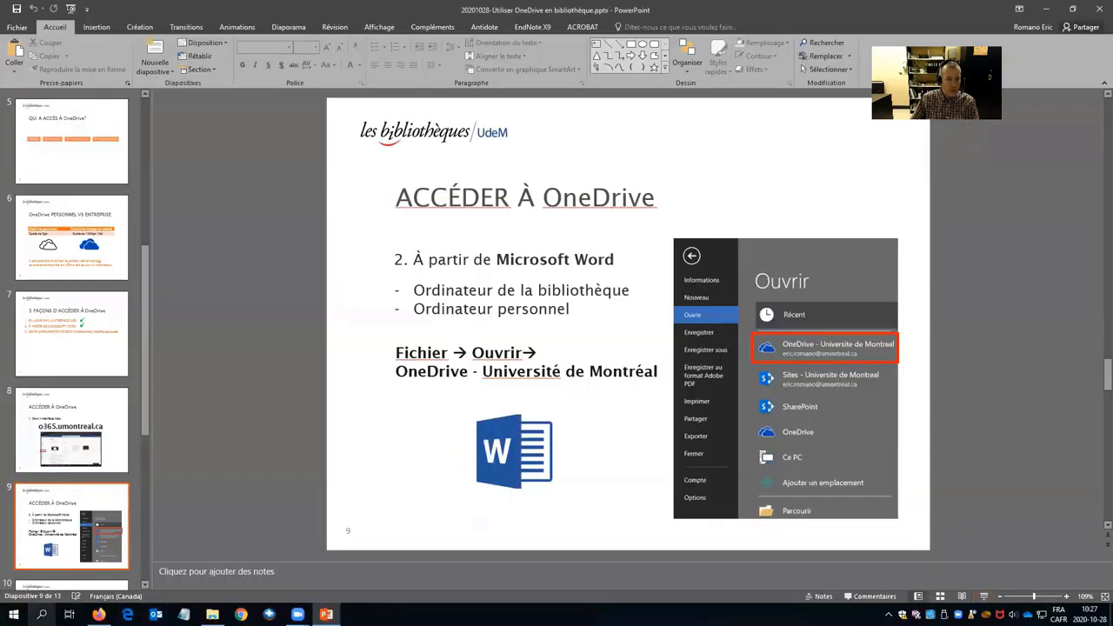
- Launch Word 2016 and create a blank document
key("super")
type("word")
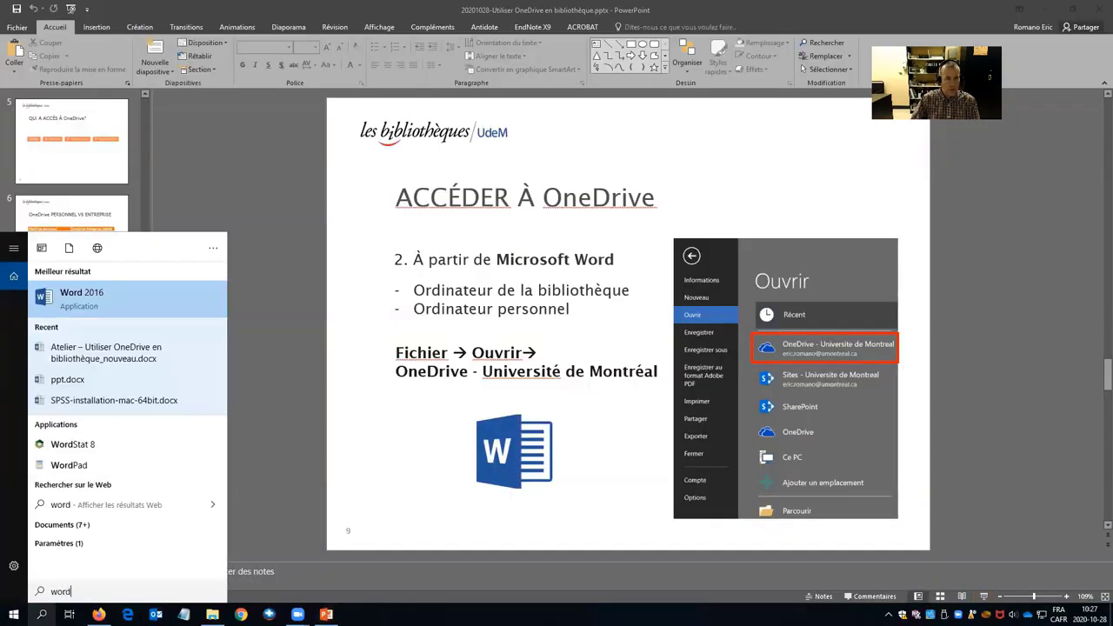
key("Return")
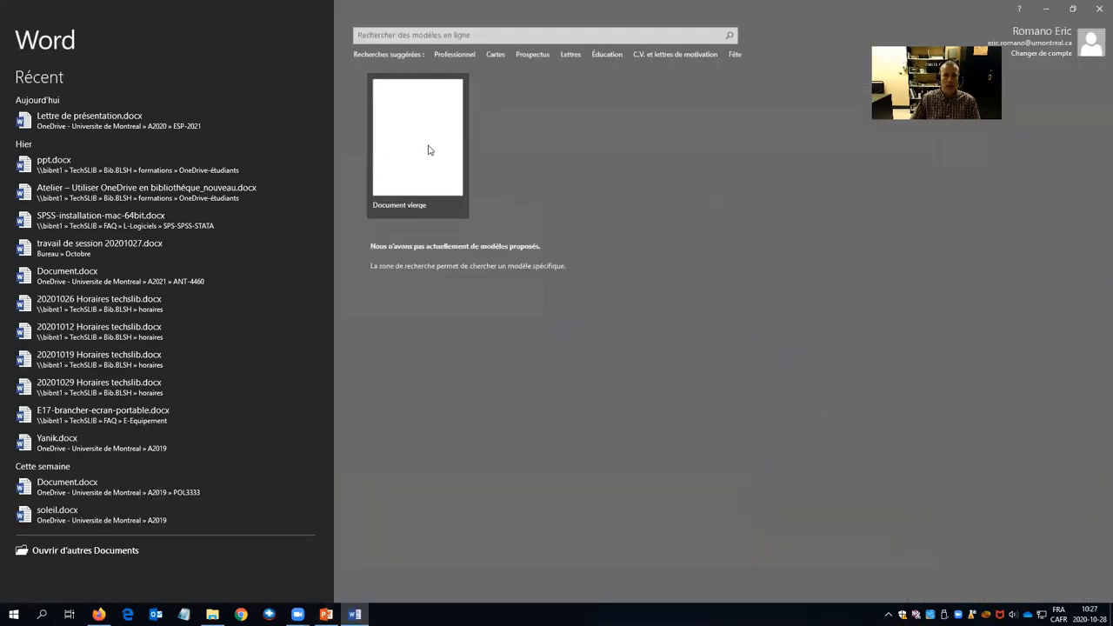
left_click(424, 152)
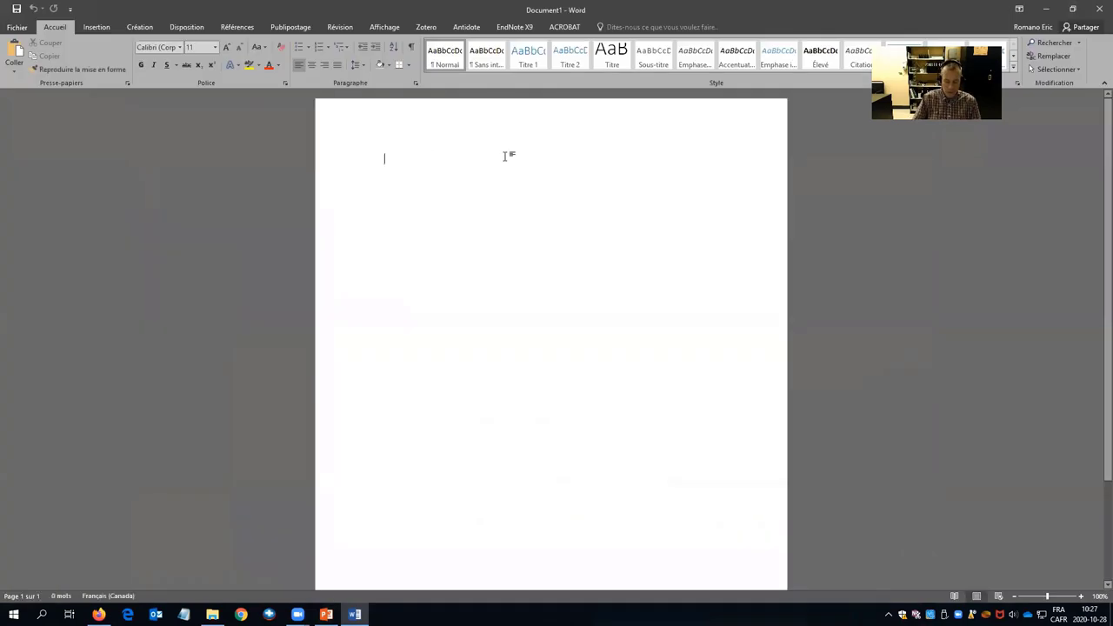
- Write "Bonjour", a blank line and "Test du 28 octobre." in the document, then sign it with the author's first name
type("Bonjour")
key("Return")
key("Return")
type("Tesyt")
key("BackSpace")
key("BackSpace")
type("t du 28 octobre.")
key("Return")
type("Eric")
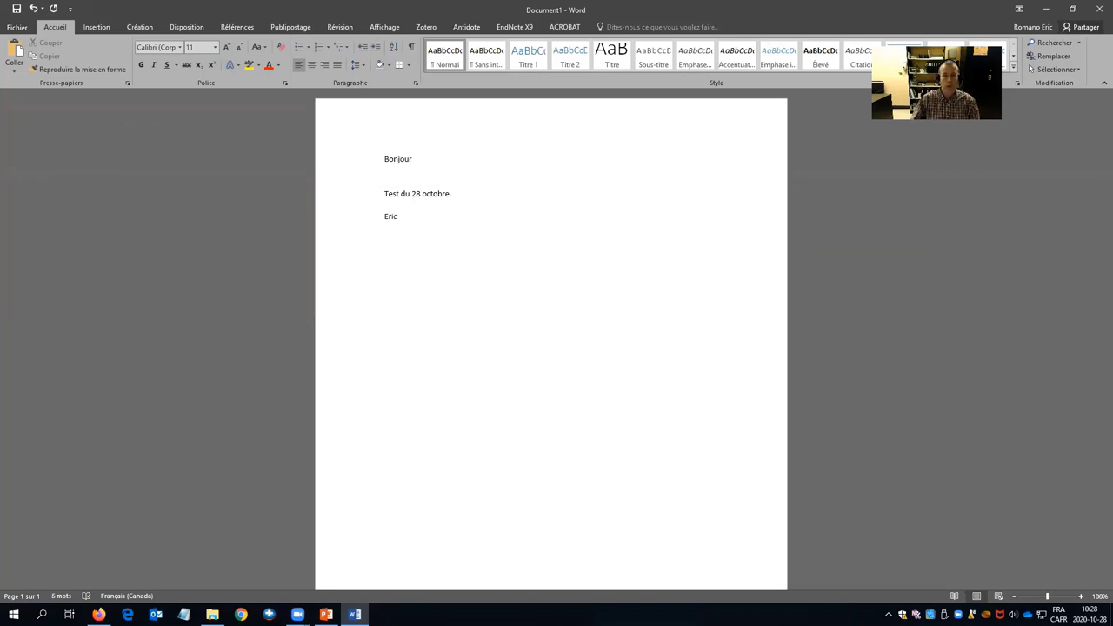
- Start saving the document under a new location, the ESP-2021 folder inside A2020 on the Université de Montréal OneDrive
left_click(17, 28)
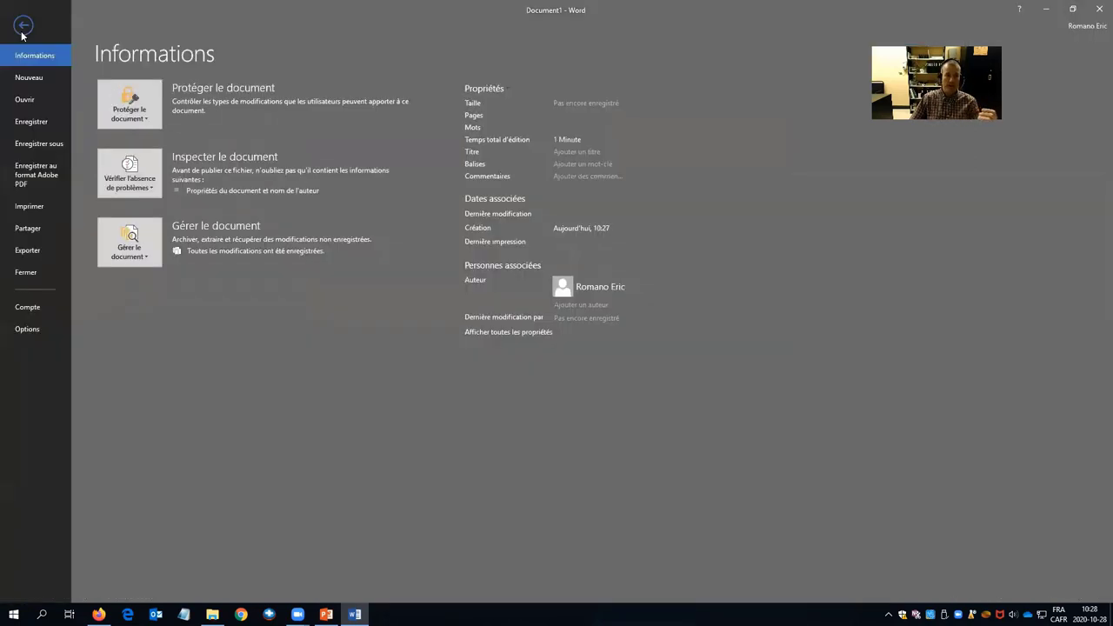
left_click(56, 146)
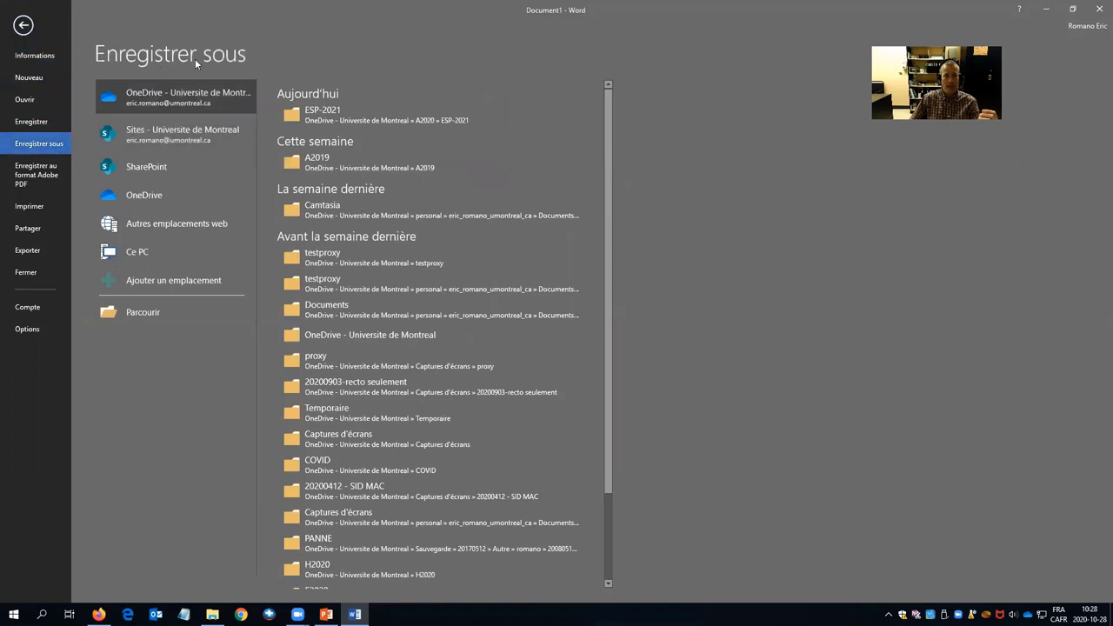
left_click(167, 97)
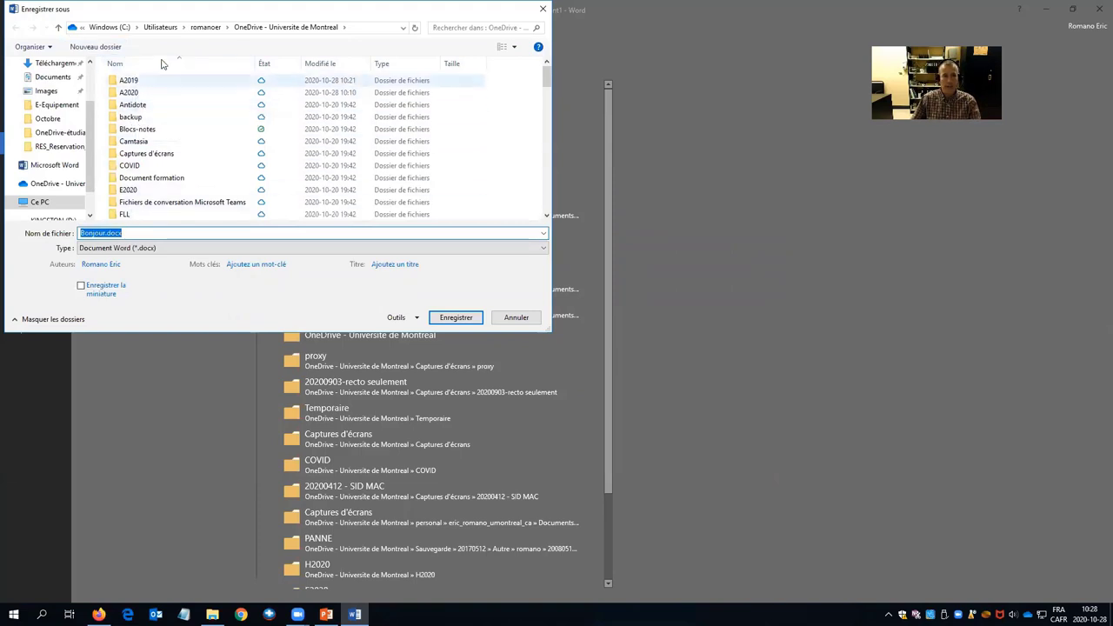
double_click(129, 93)
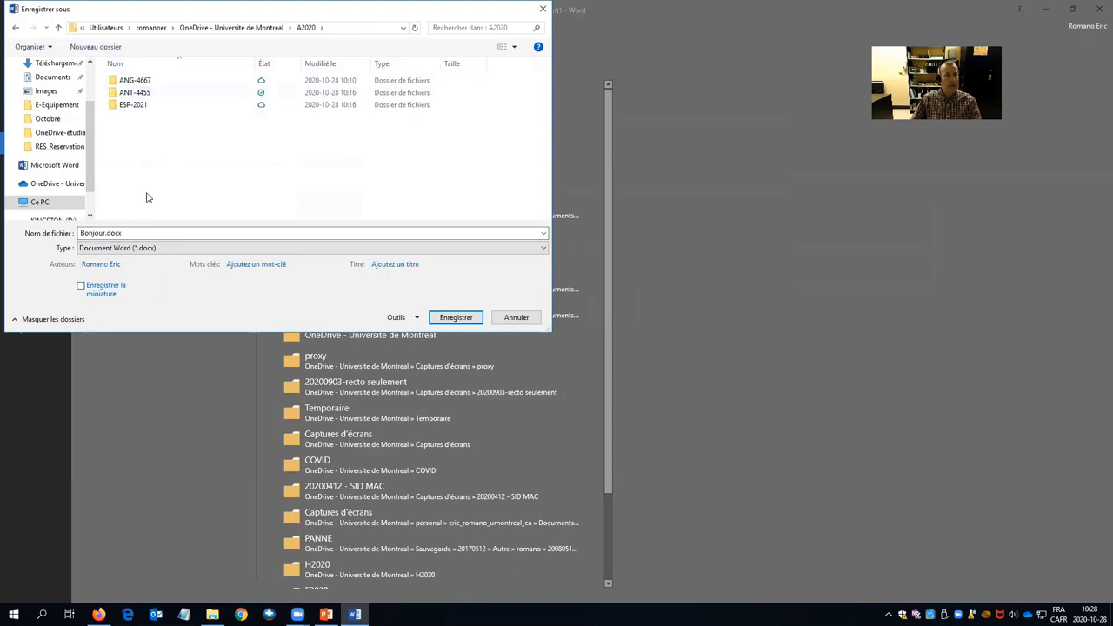
double_click(130, 106)
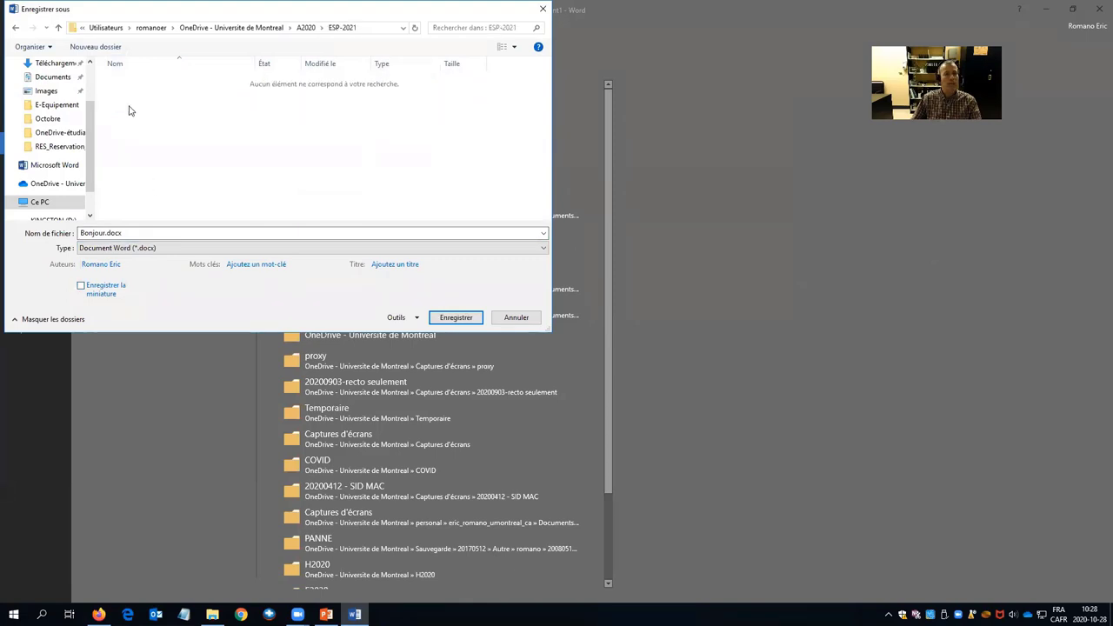
- Name the file "travail de session ESPdocx.docx" and save it in the ESP-2021 folder
double_click(109, 233)
double_click(106, 233)
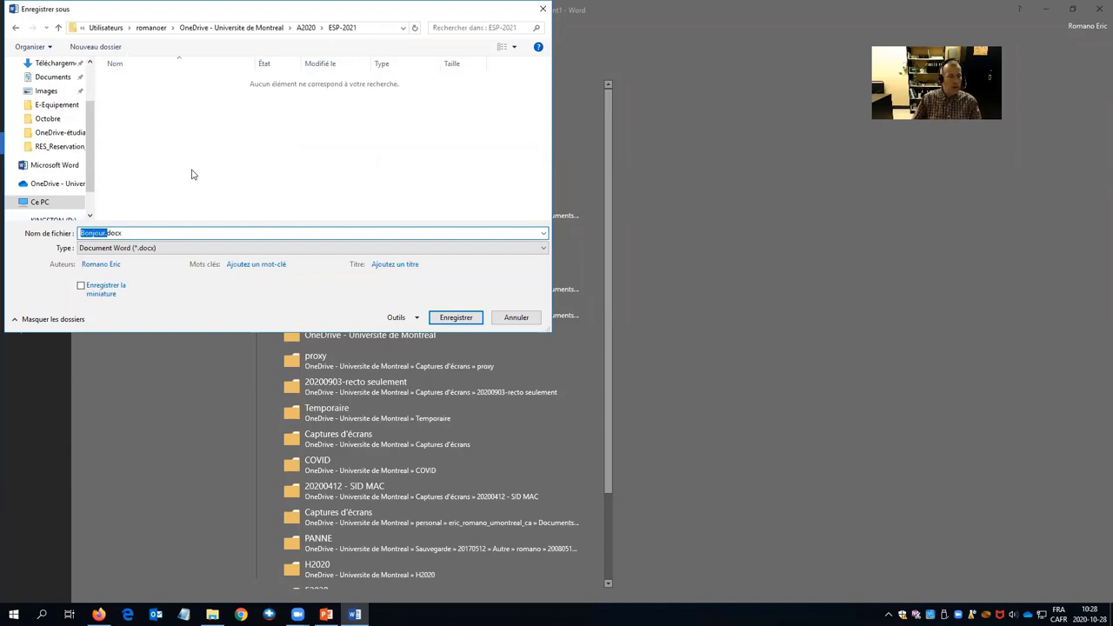
type("travail de session ESP")
left_click(456, 317)
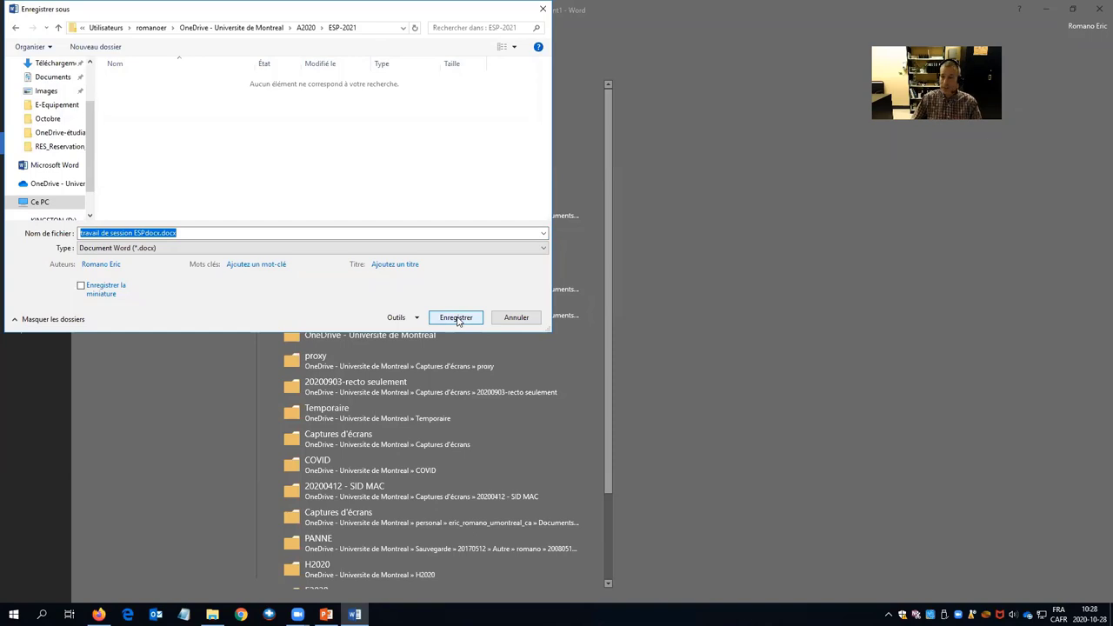
left_click(457, 319)
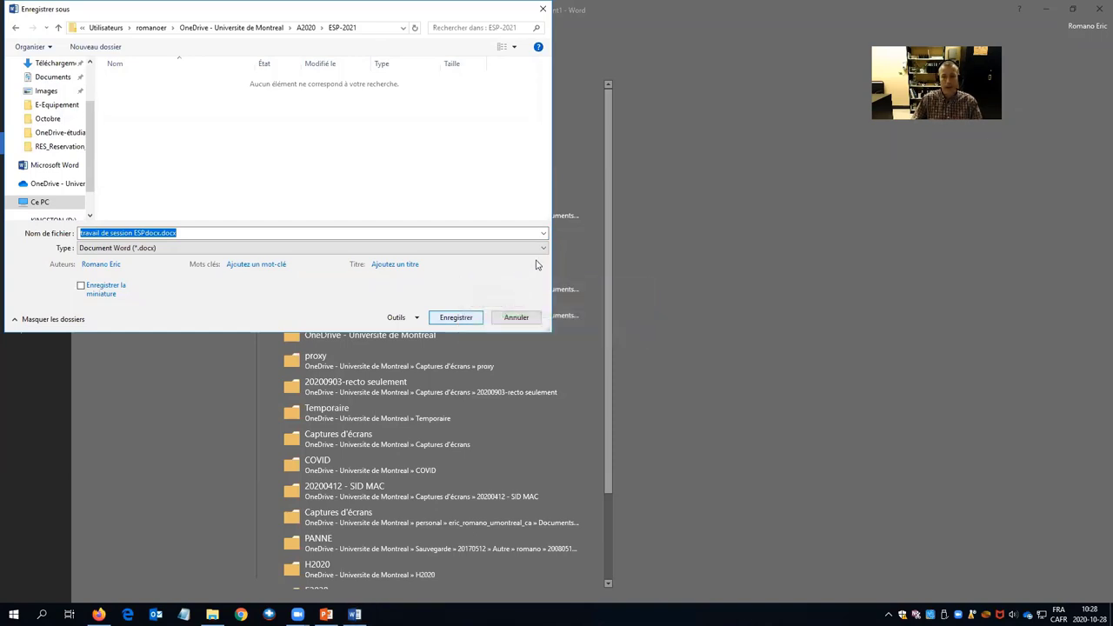
key("Return")
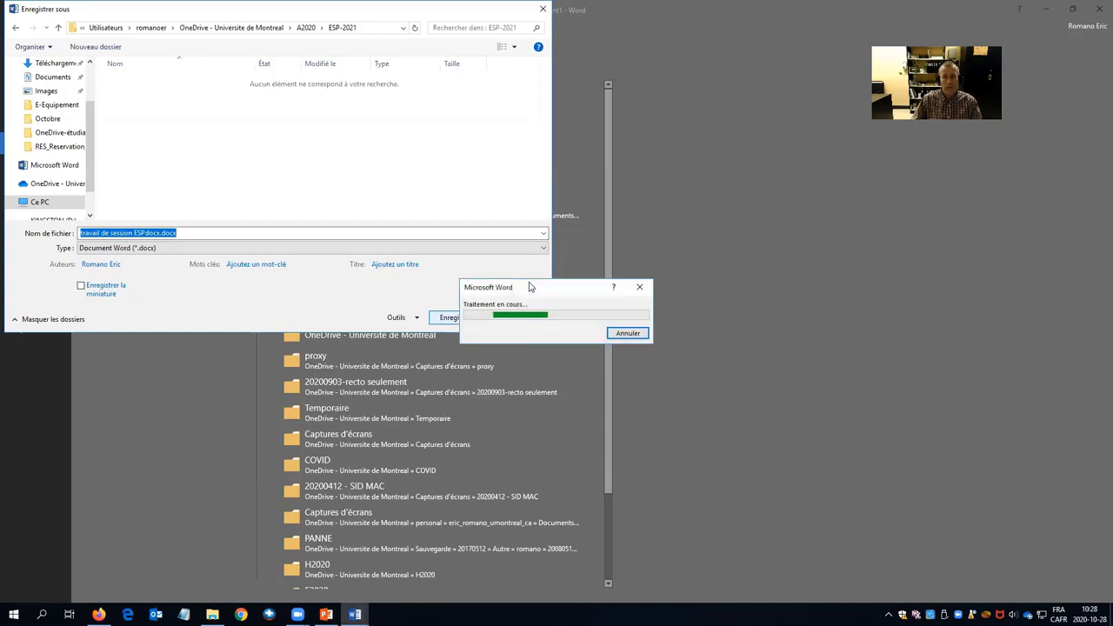
key("Return")
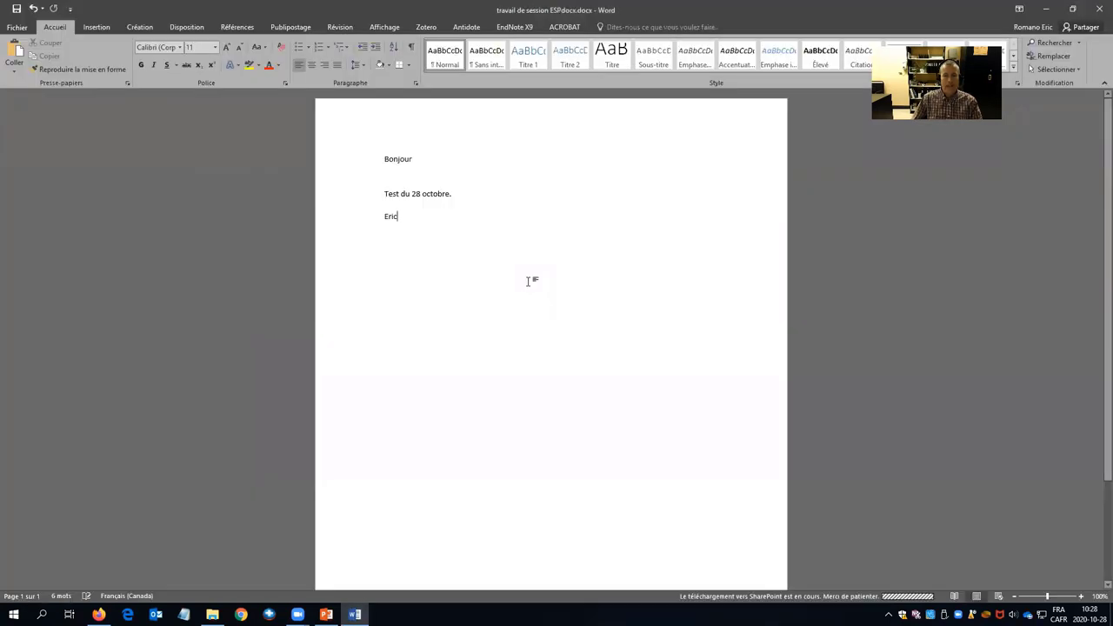
- Add "fgdsgsdfdsfgfds" after "Test du 28 octobre.", followed by filler lines of "G" and "fds", then close the document and save the changes
left_click(493, 191)
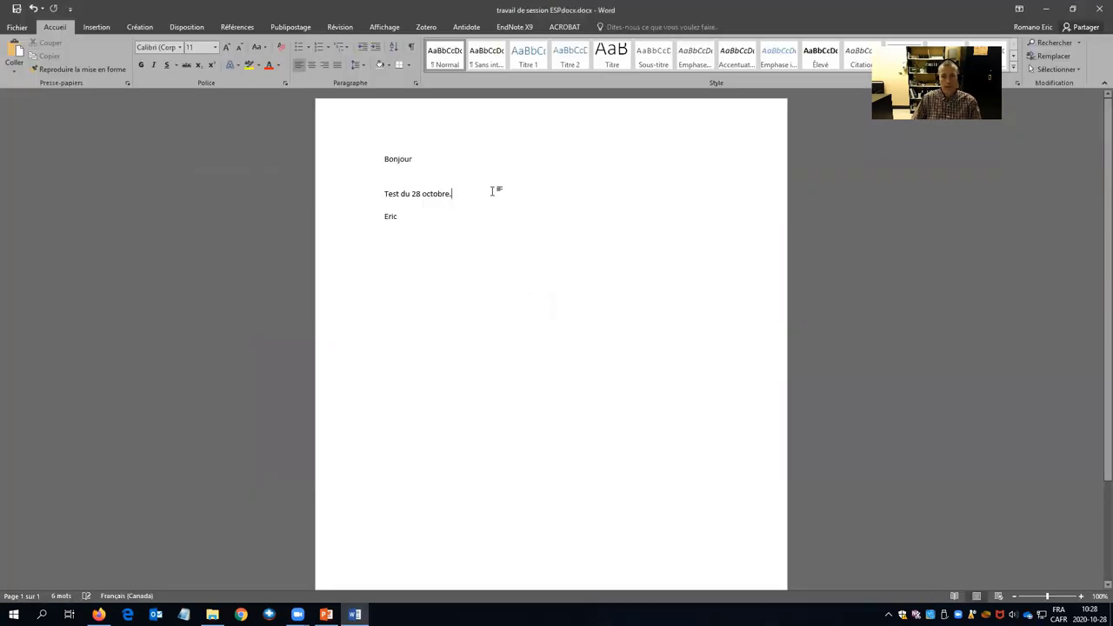
type("fgdsgsdfdsfgfds")
key("Return")
type("g")
key("Return")
key("Return")
key("Return")
type("g")
key("Return")
type("g")
key("Return")
type("g")
key("Return")
type("fds")
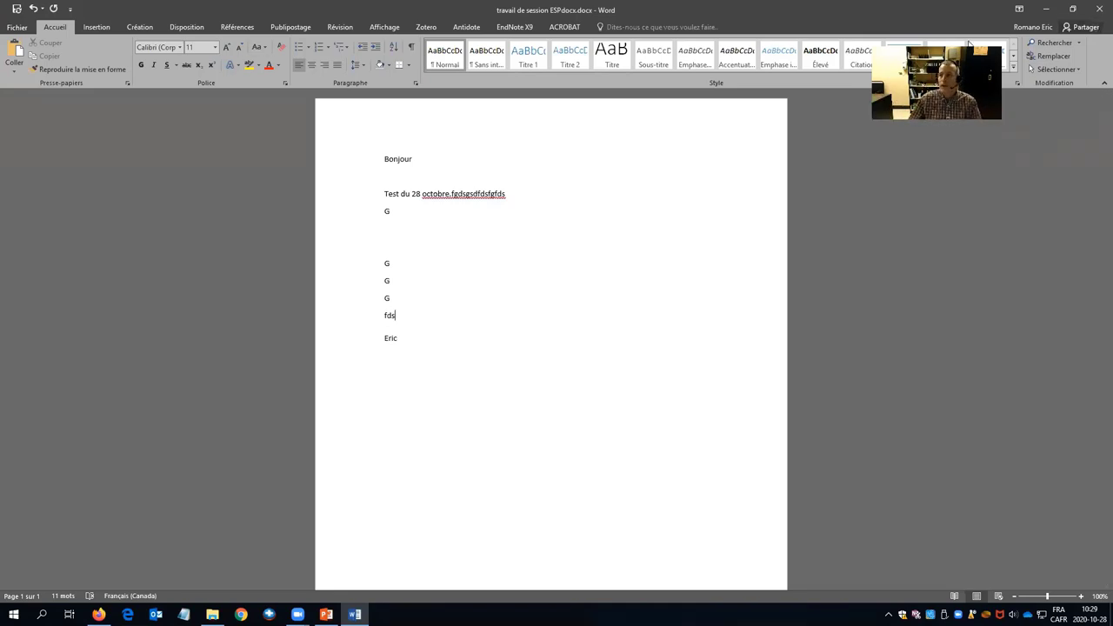
left_click(1097, 10)
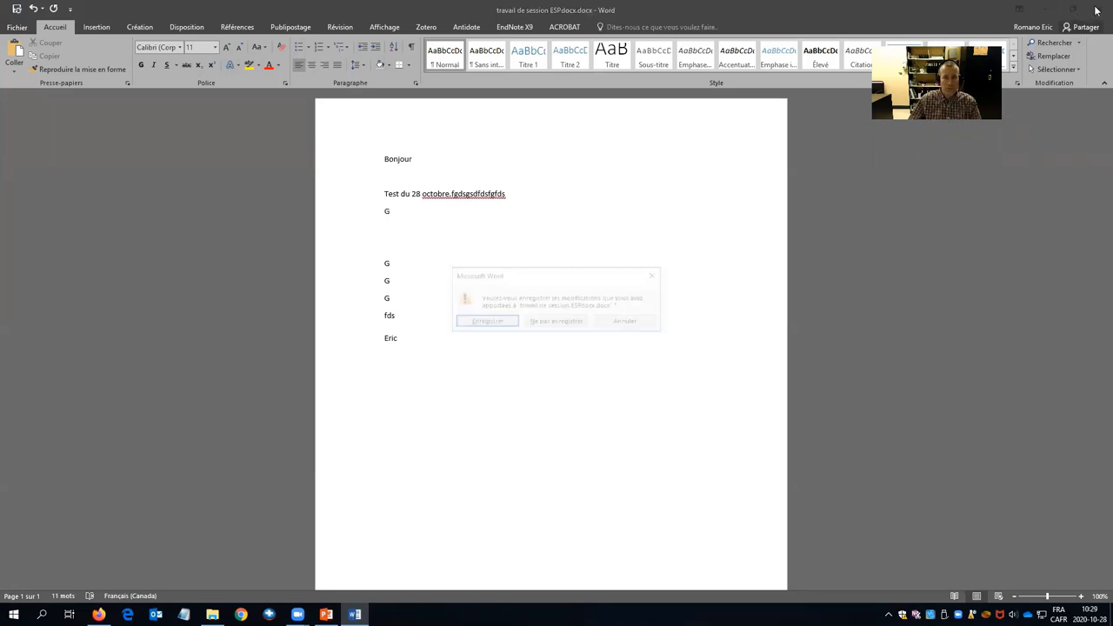
left_click(484, 321)
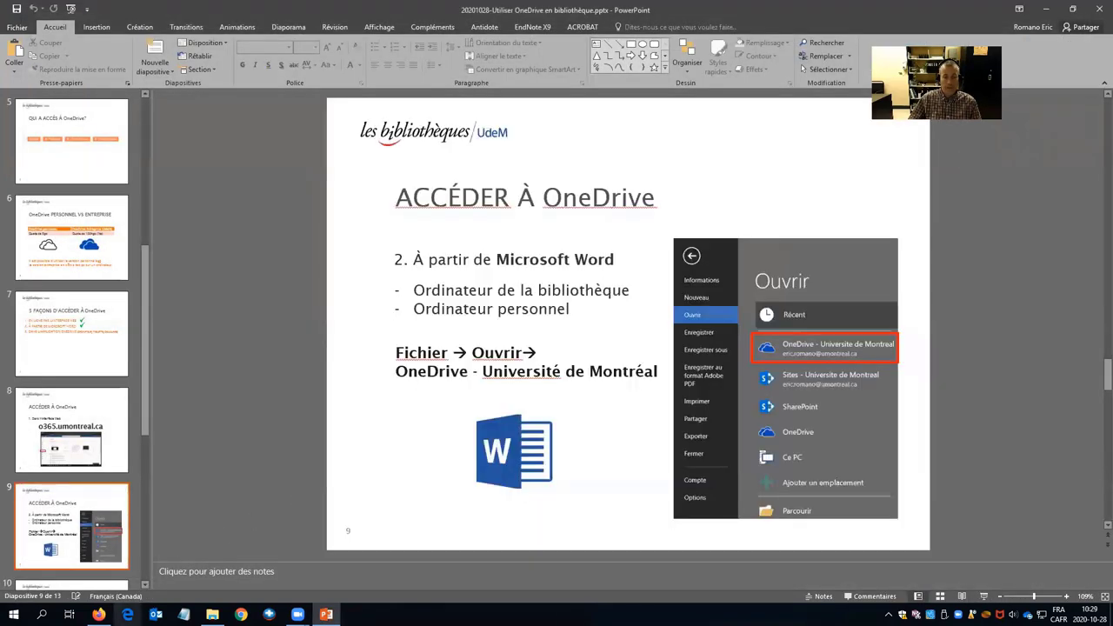
- Switch to Firefox and check the ESP-2021 folder inside A2020 on OneDrive for the saved Word document
left_click(99, 614)
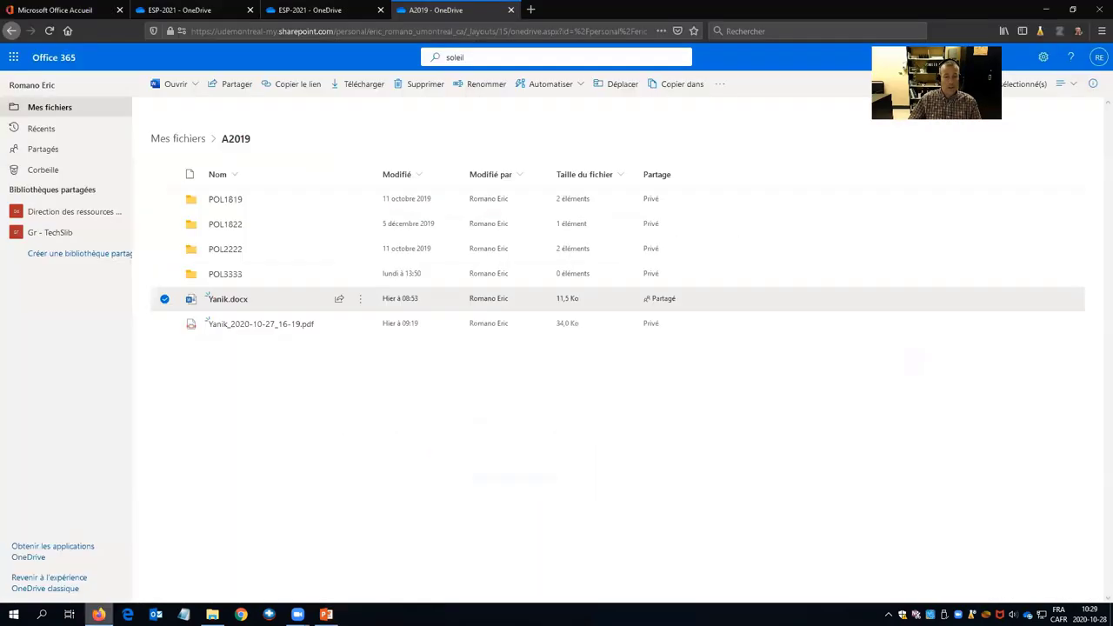
left_click(193, 142)
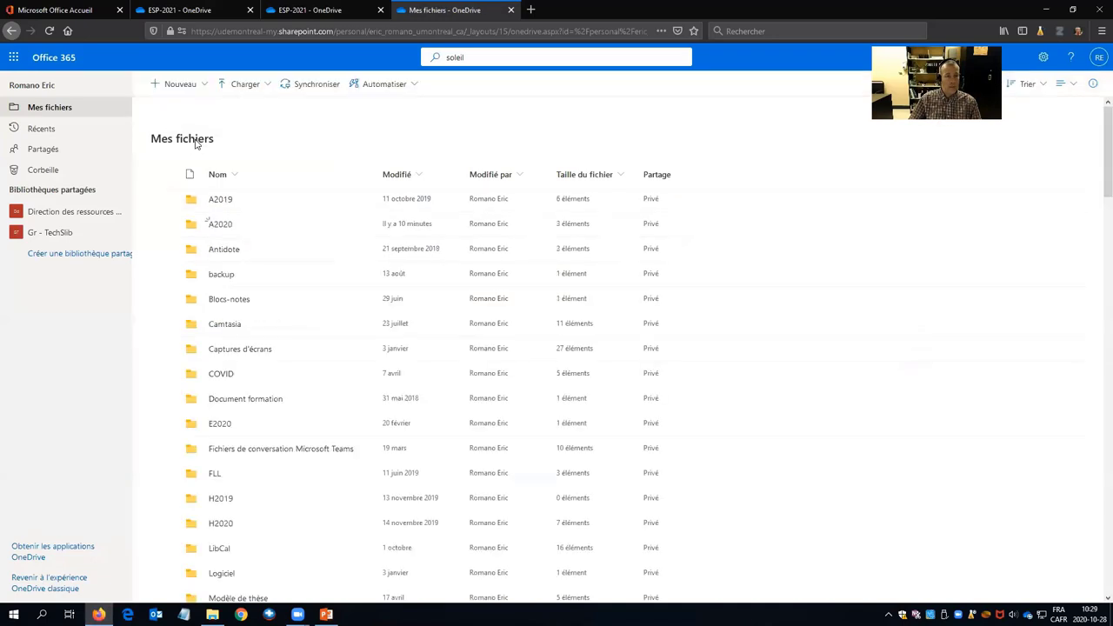
left_click(226, 226)
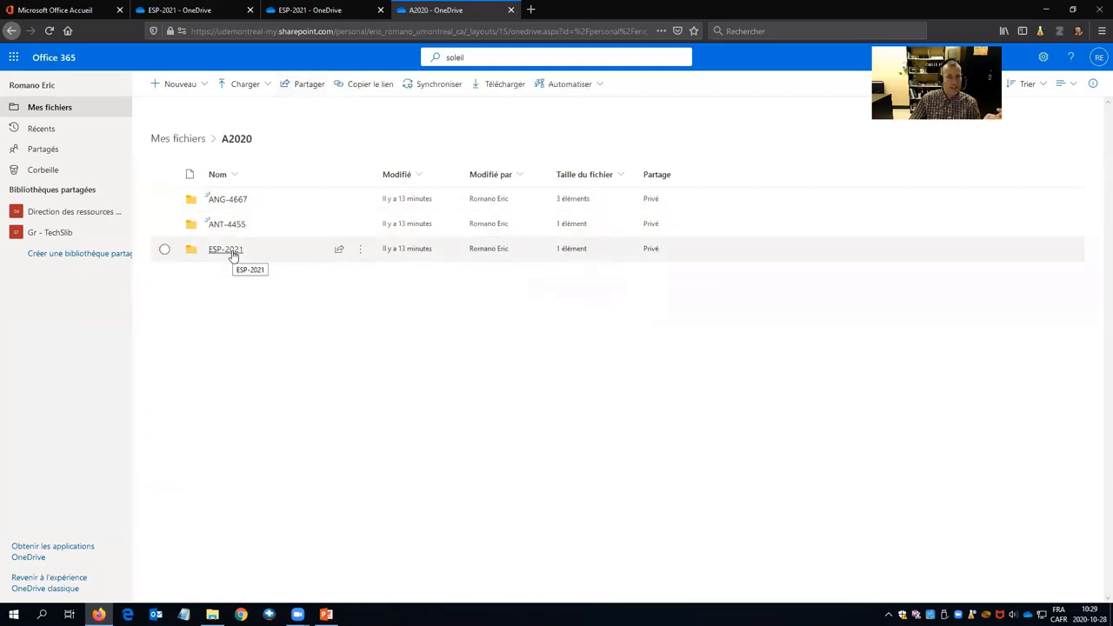
left_click(231, 252)
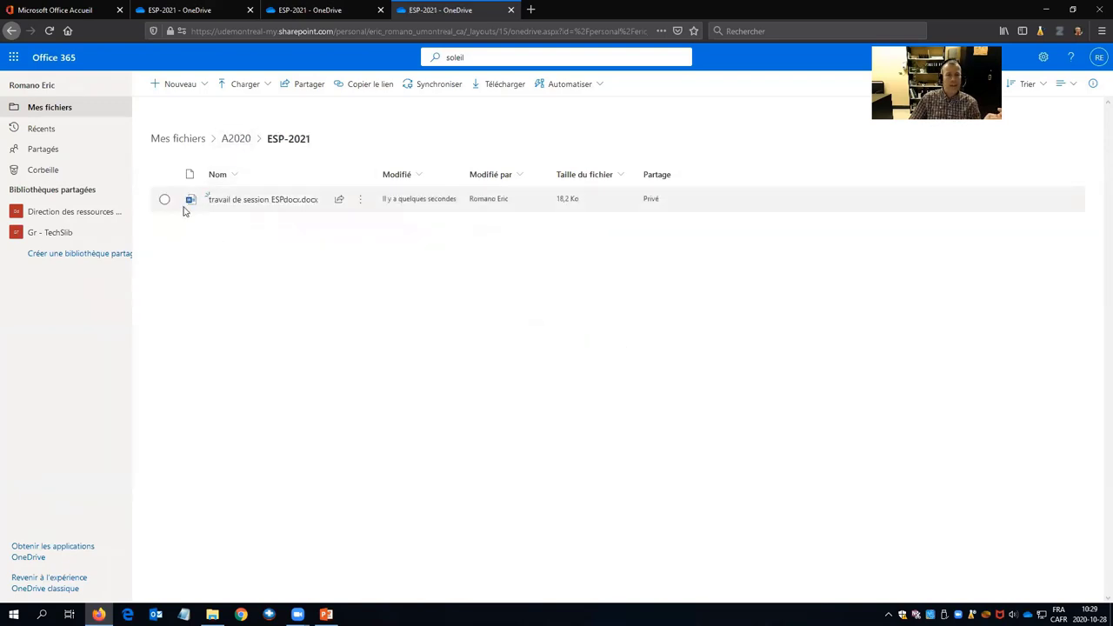
mouse_move(290, 206)
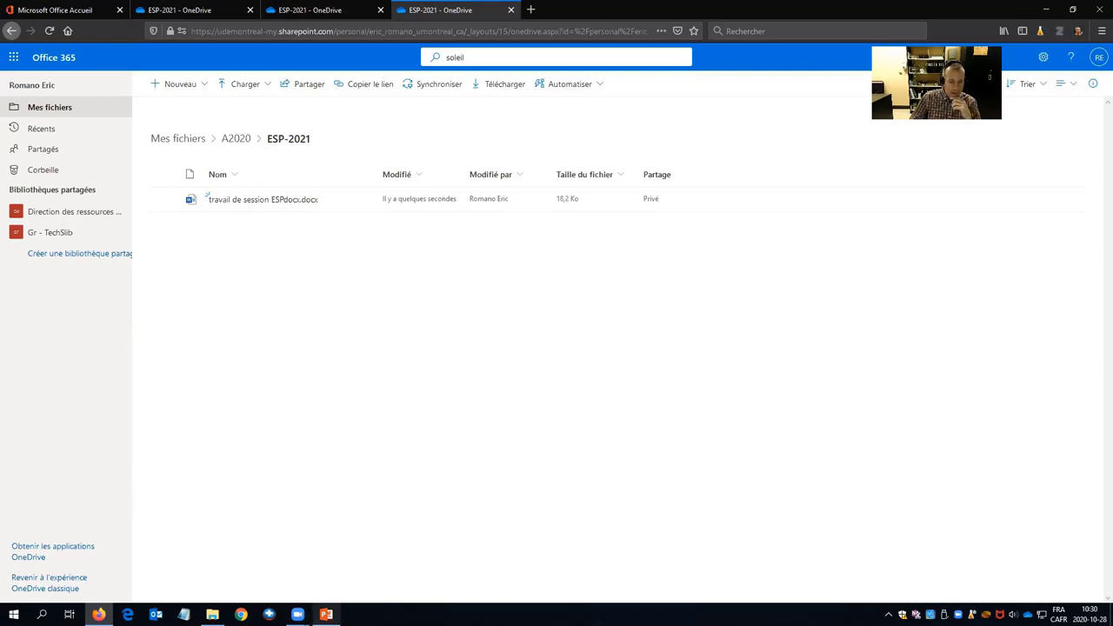
- Switch to PowerPoint and present slides 9 and 10 on accessing OneDrive, ending the slideshow on slide 10
left_click(326, 614)
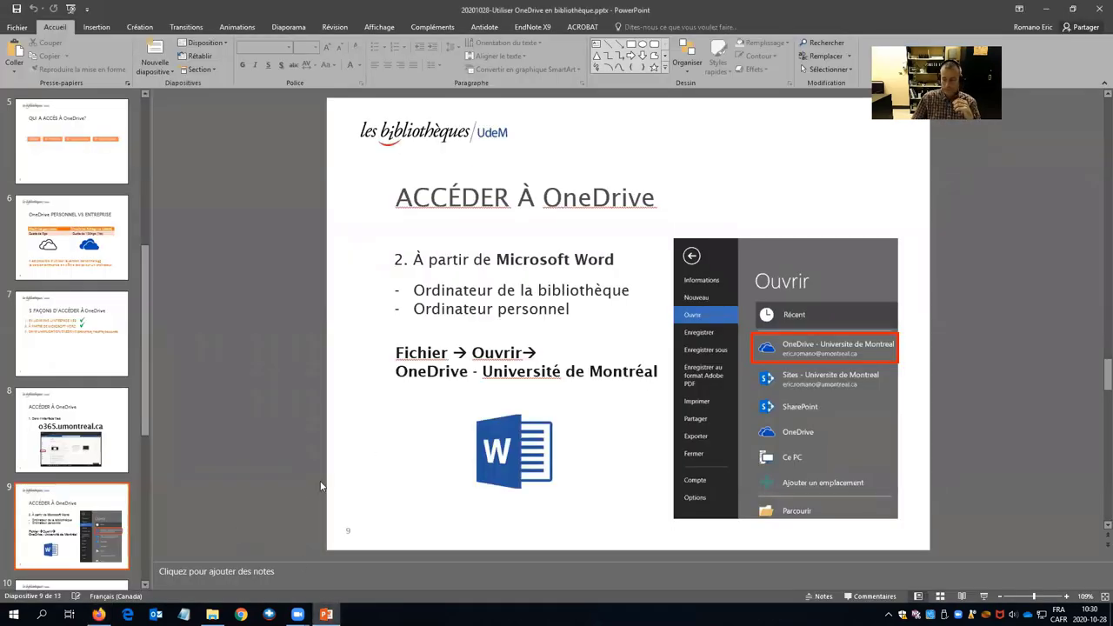
left_click(983, 597)
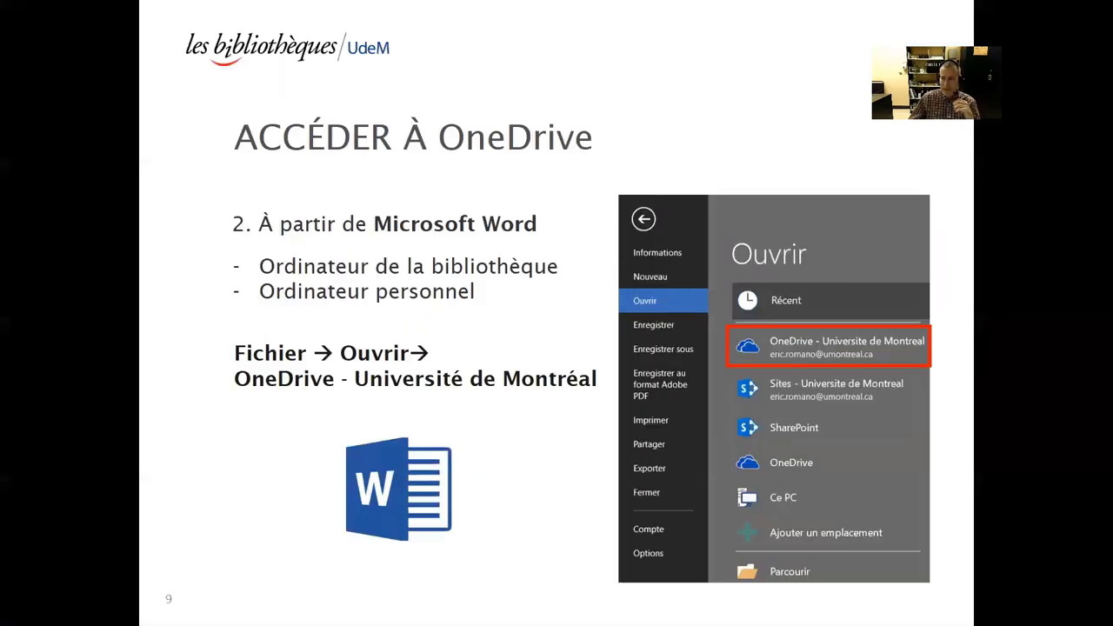
key("Right")
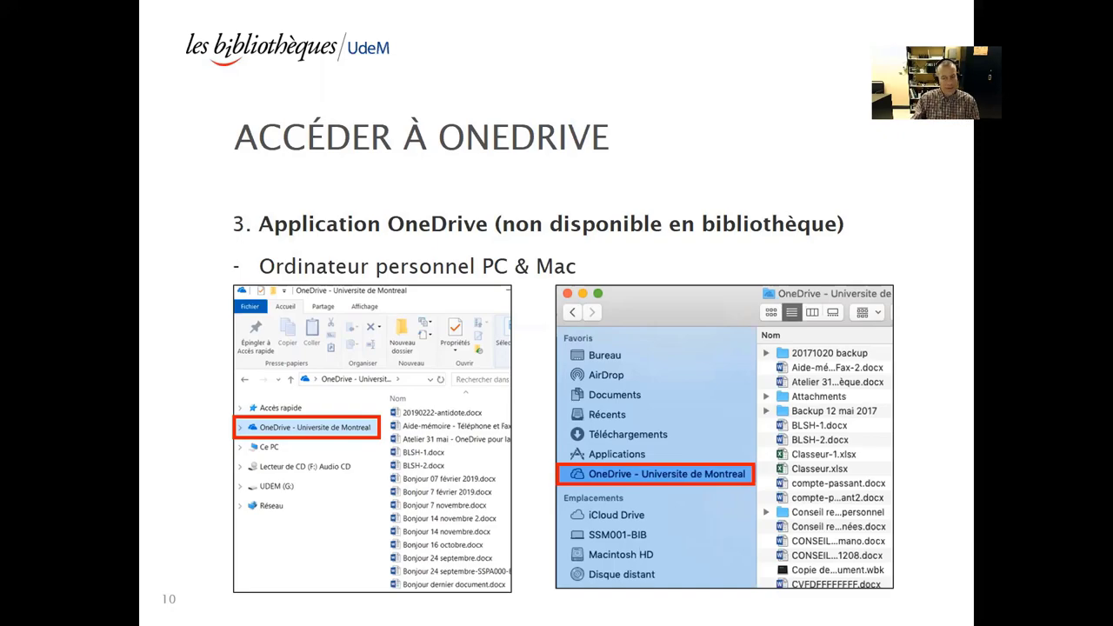
key("Escape")
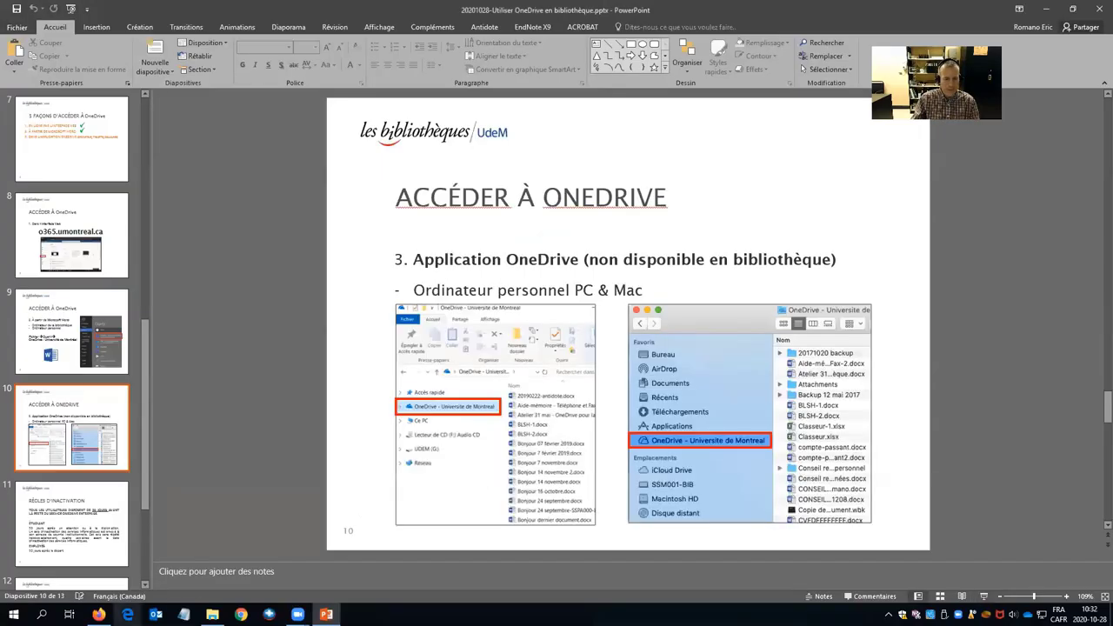
- Switch to Firefox, go to the Office 365 home page and open OneDrive from it to locate the OneDrive apps download link
left_click(98, 614)
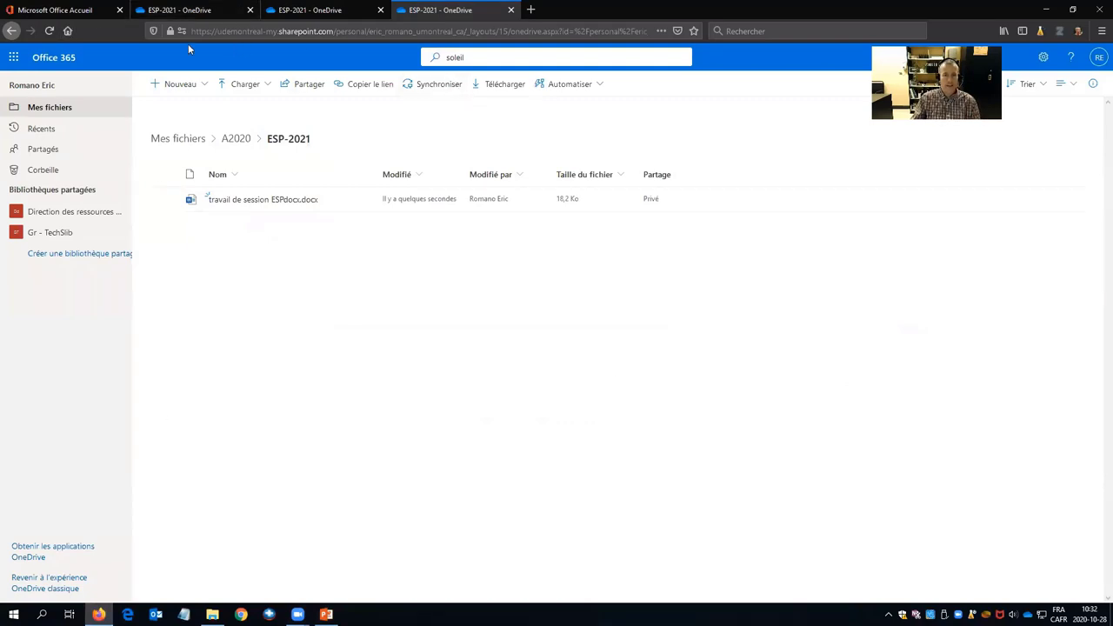
left_click(14, 57)
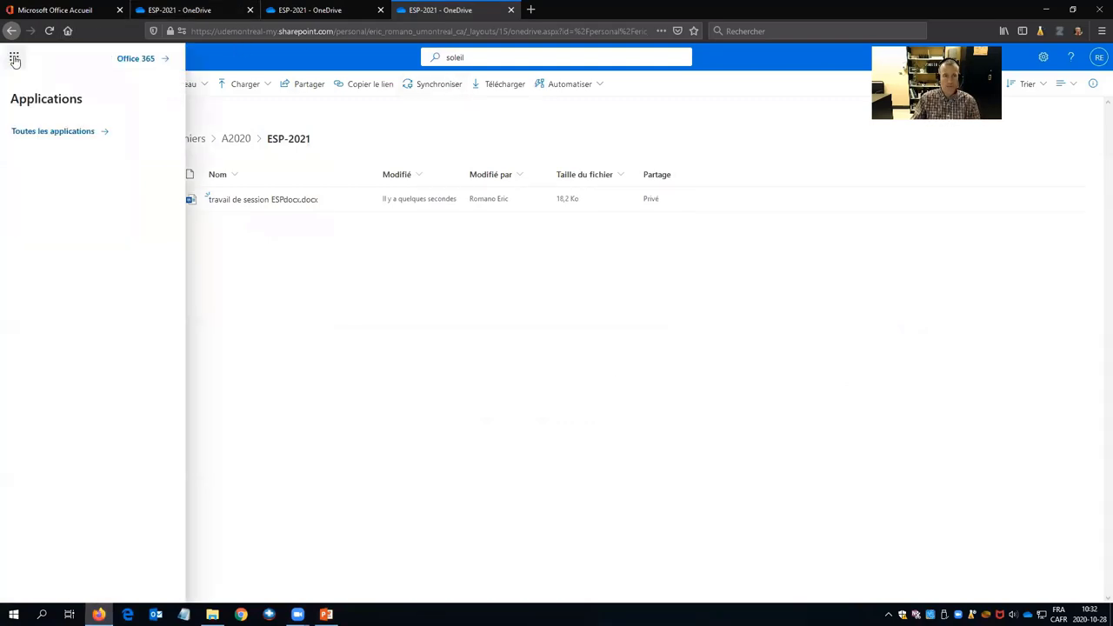
left_click(228, 61)
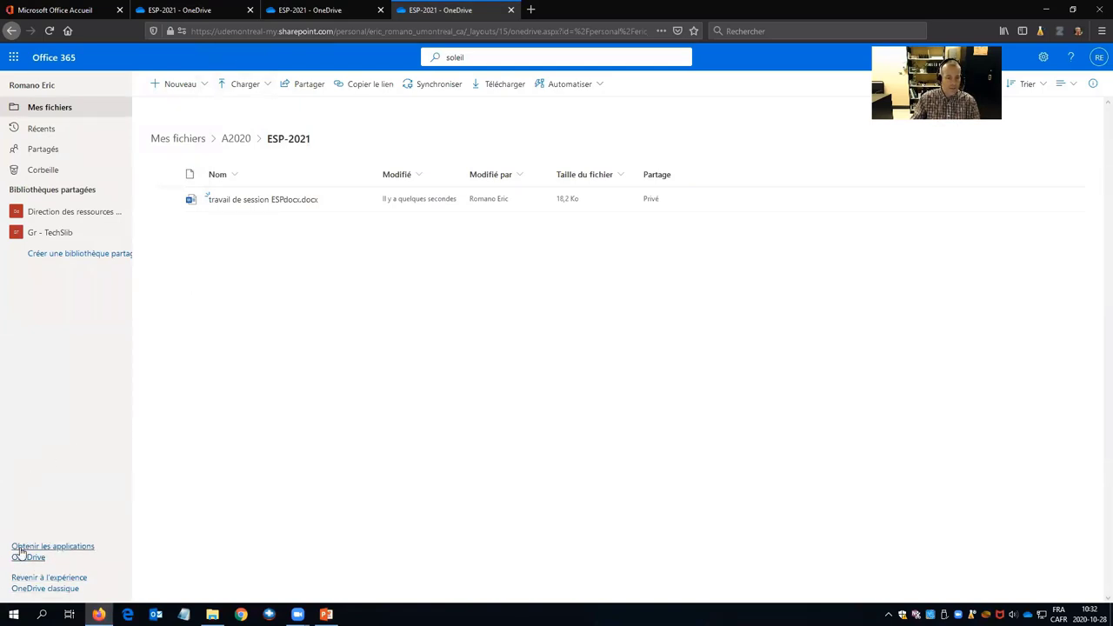
left_click(13, 57)
left_click(54, 132)
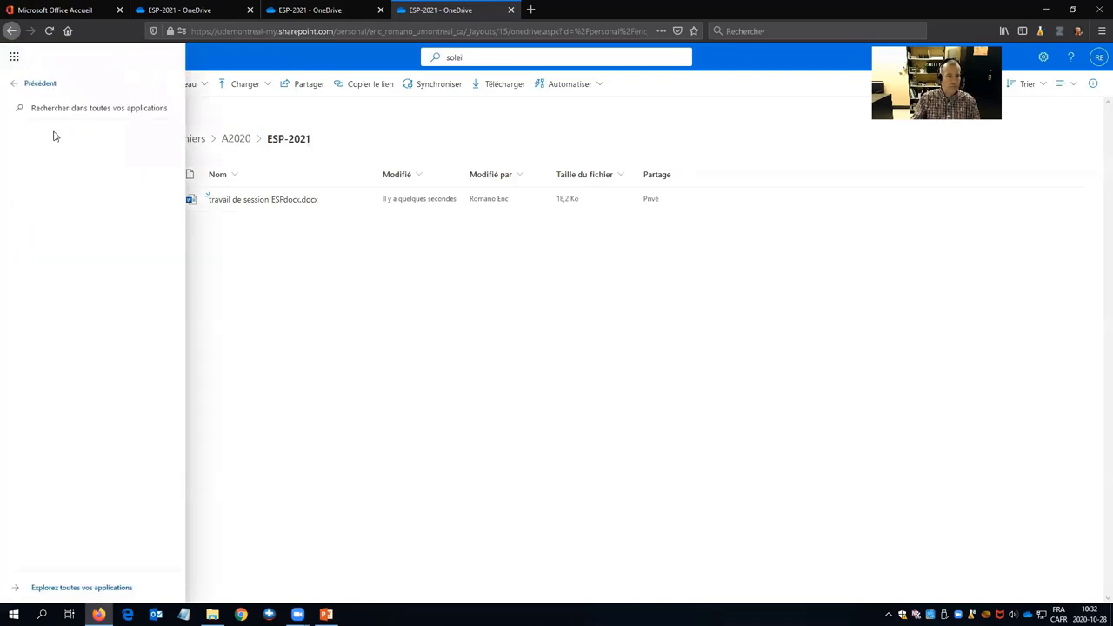
left_click(14, 56)
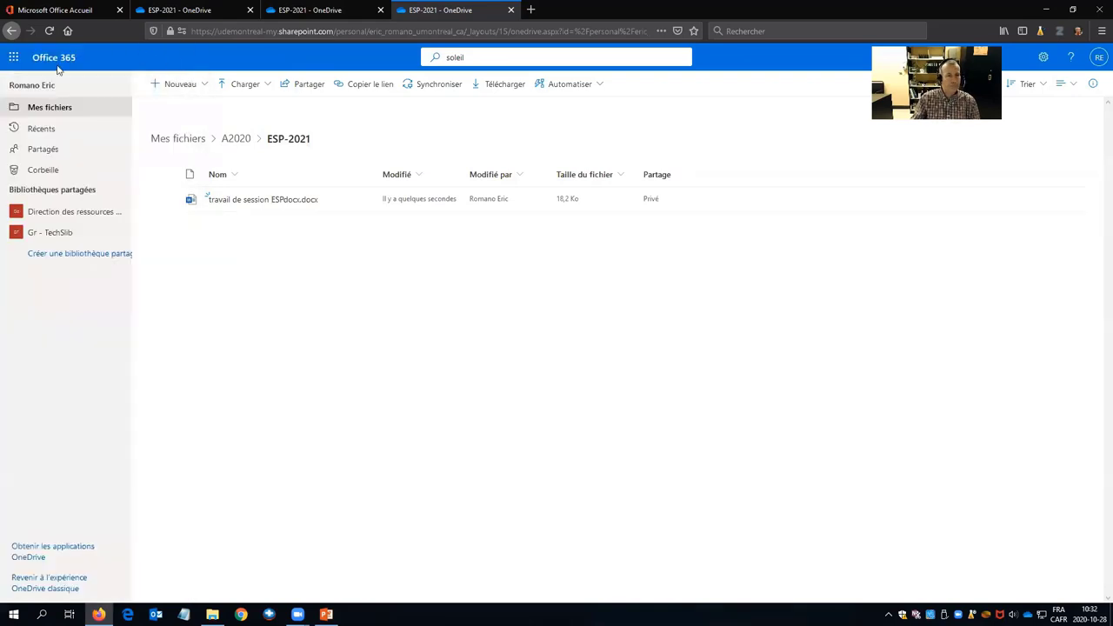
left_click(13, 59)
left_click(13, 59)
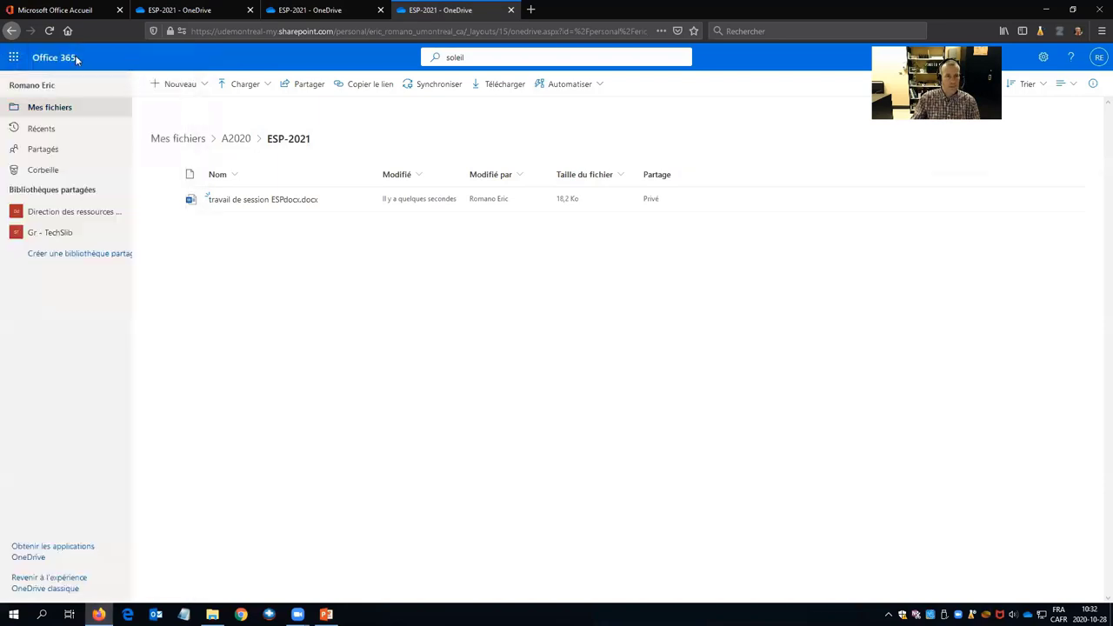
left_click(13, 60)
left_click(147, 62)
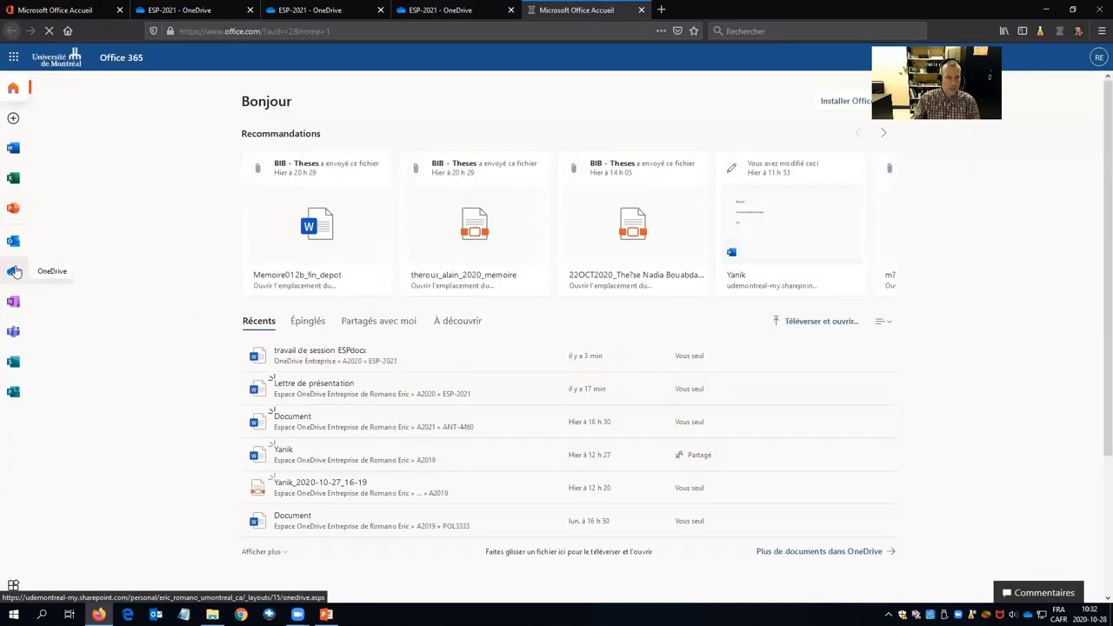
left_click(13, 271)
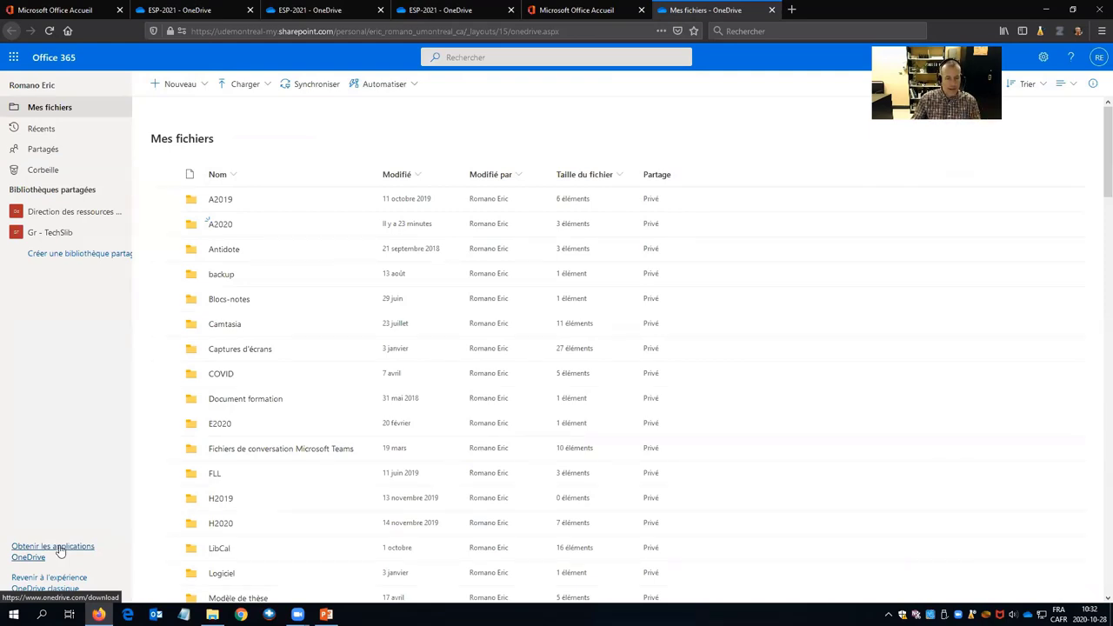
- Switch to PowerPoint, resume the slideshow at slide 10 and advance to slide 11 on the inactivation rules
left_click(327, 614)
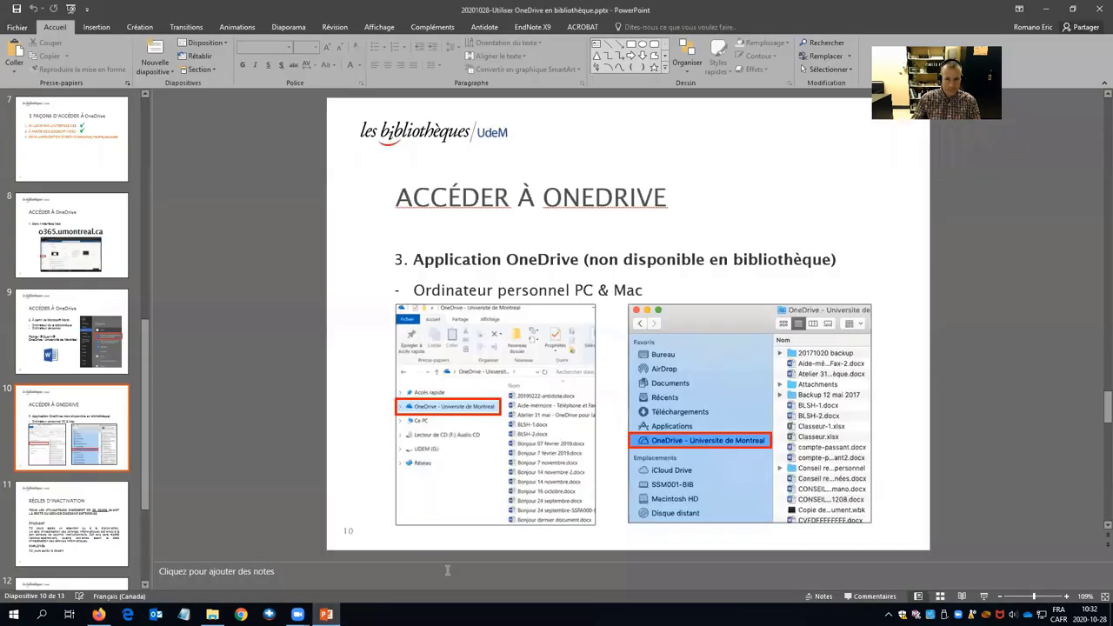
left_click(982, 598)
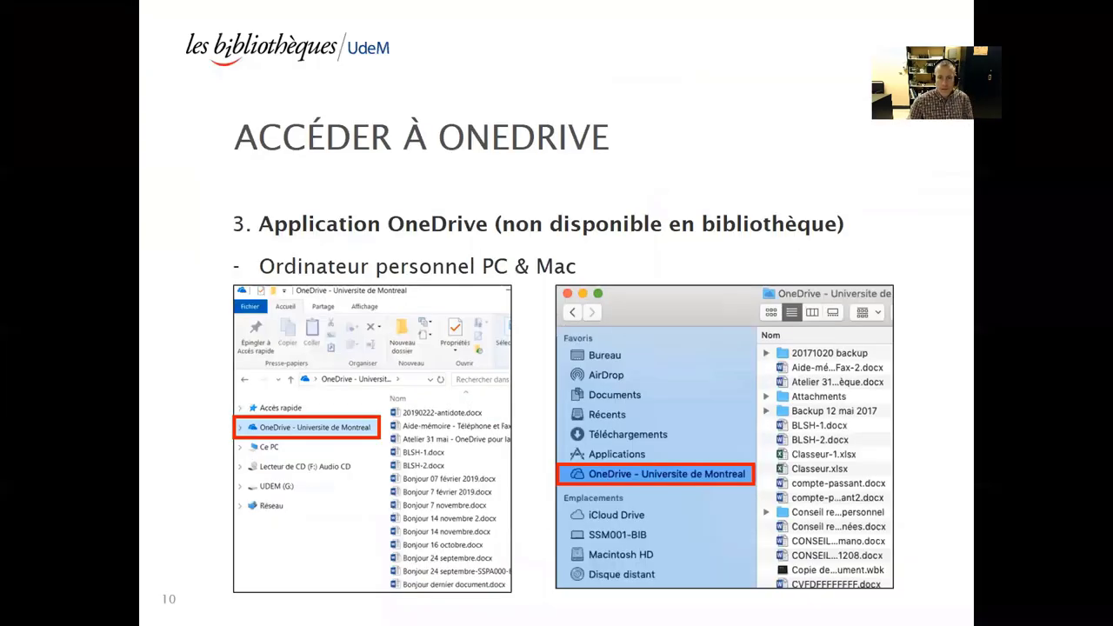
key("Right")
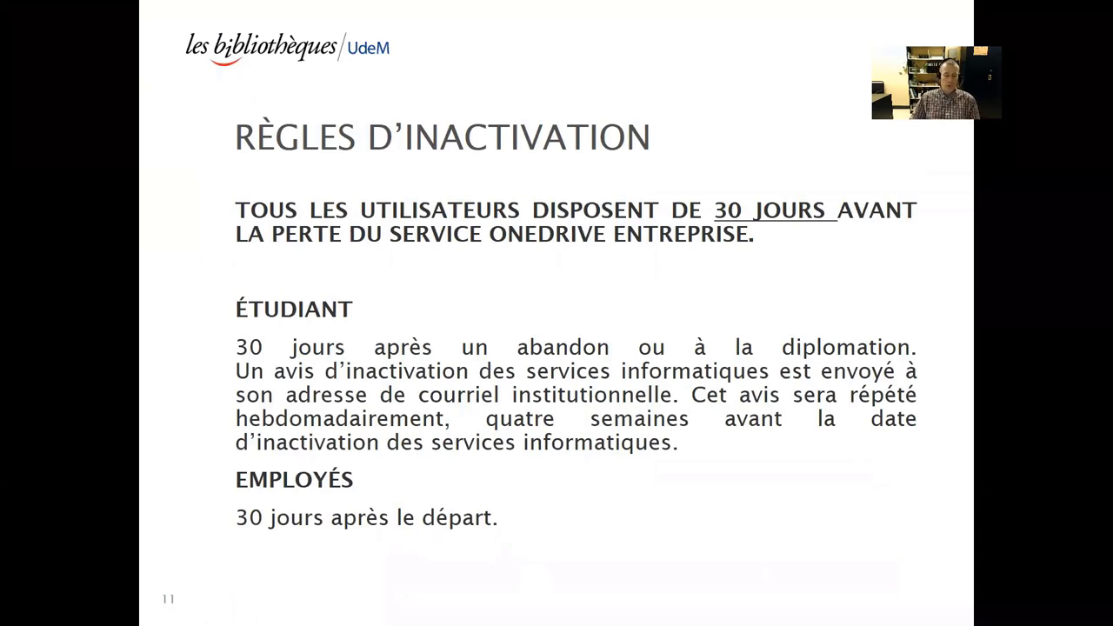